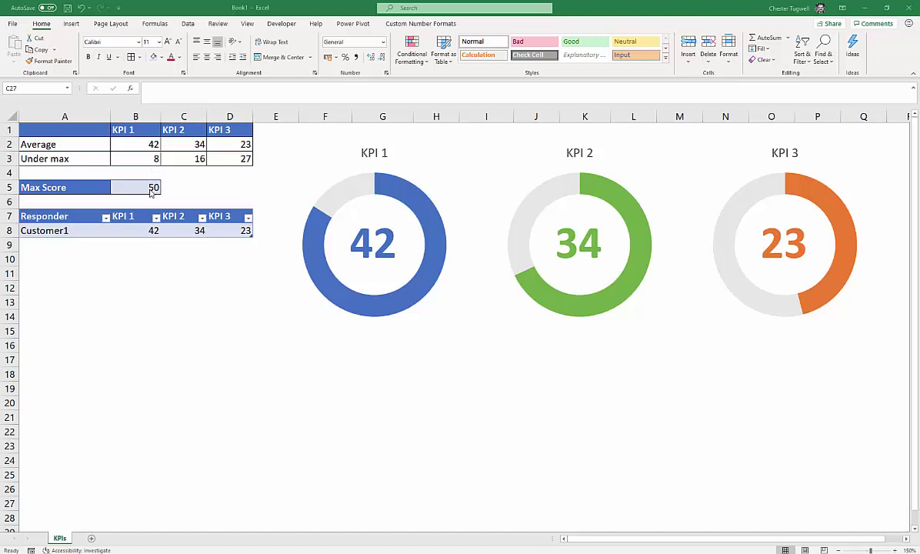
- Change the Max Score in B5 to 100, then set it back to 50
click(150, 188)
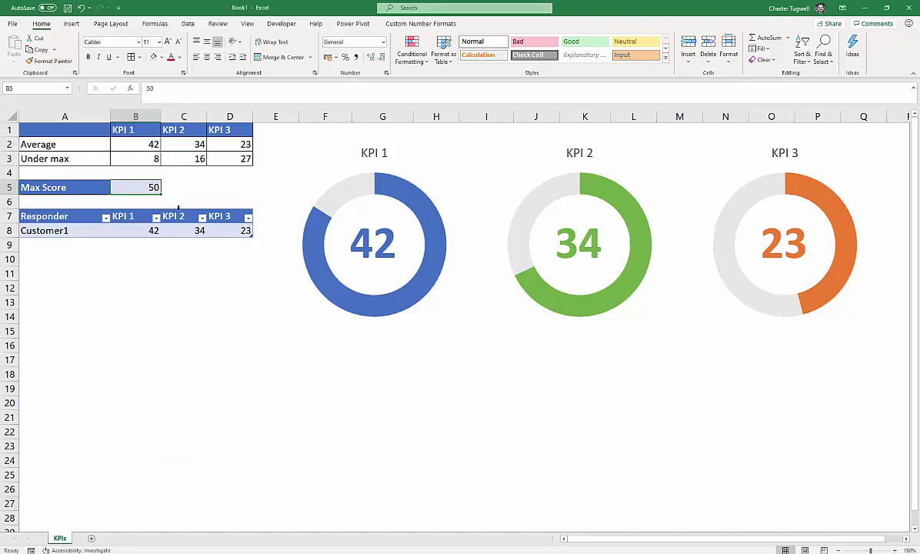
text(100)
key(Return)
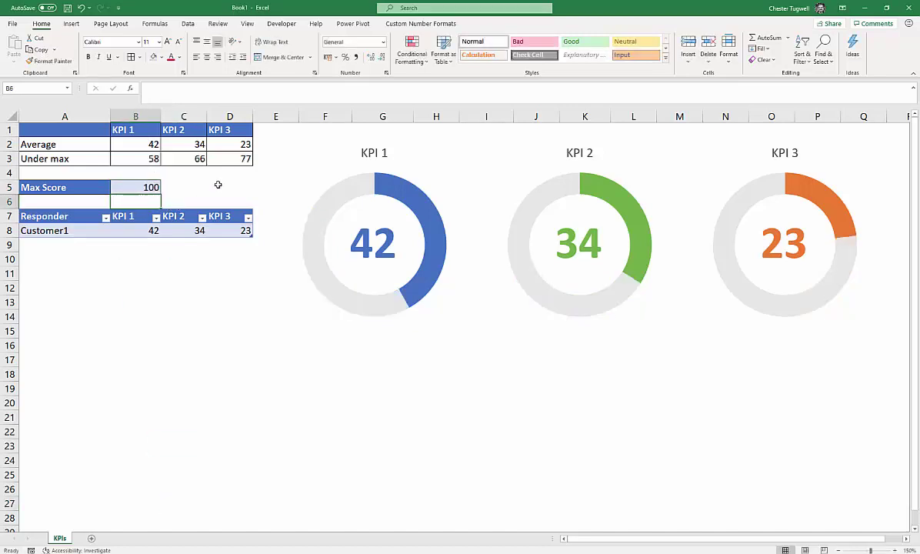
mouse_move(400, 193)
click(146, 187)
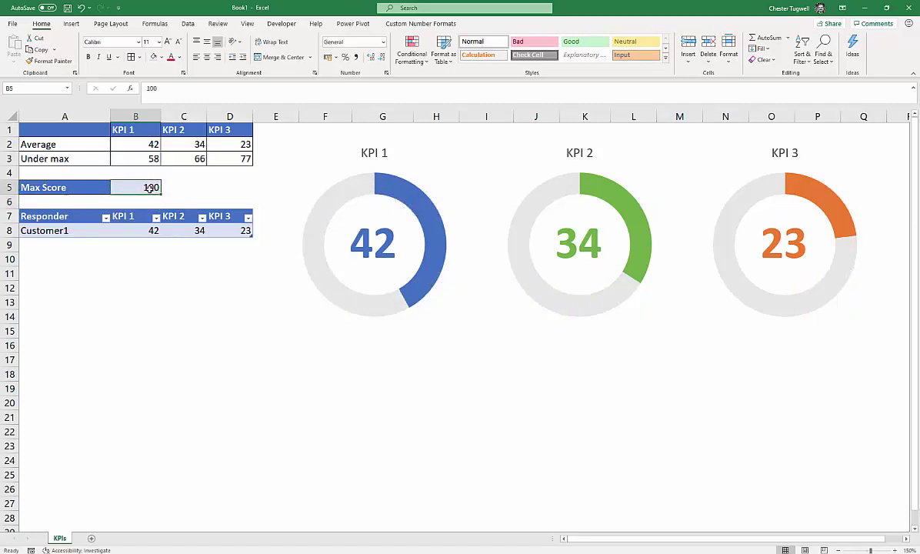
text(50)
key(Return)
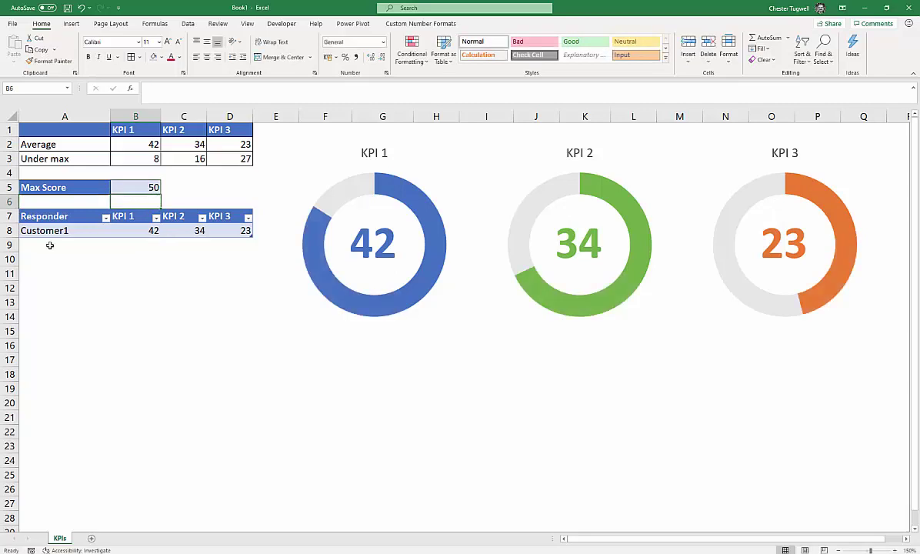
- Add a Customer2 row to the responder table with scores 38, 45 and 18
click(49, 245)
text(Customer1)
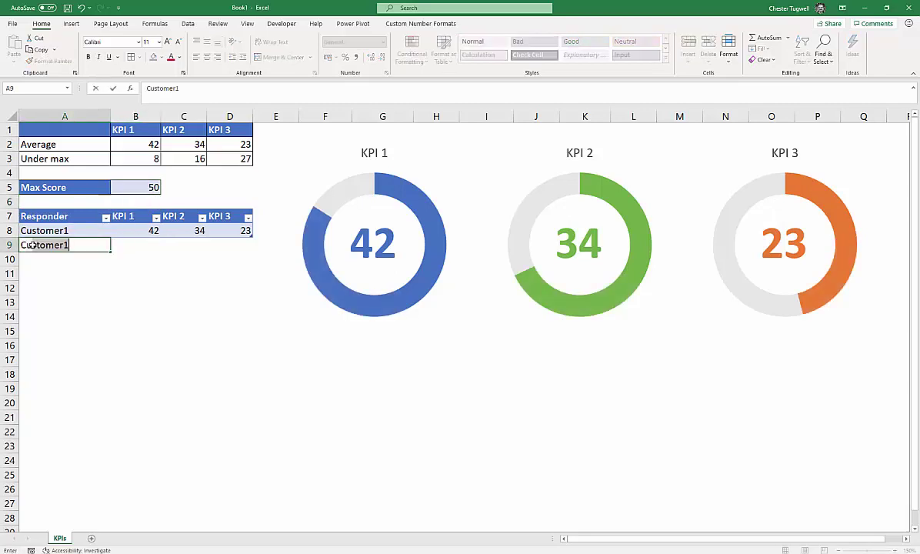
text(ustome)
key(Tab)
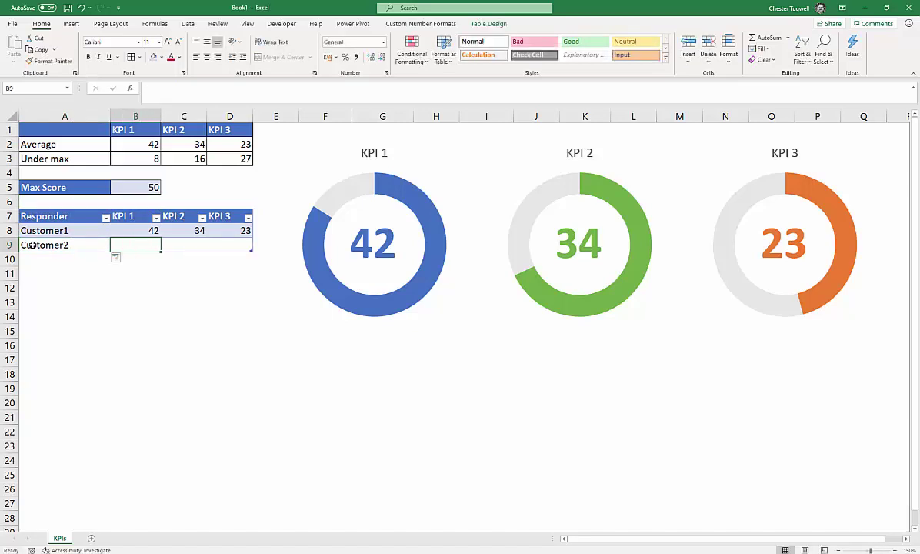
text(38)
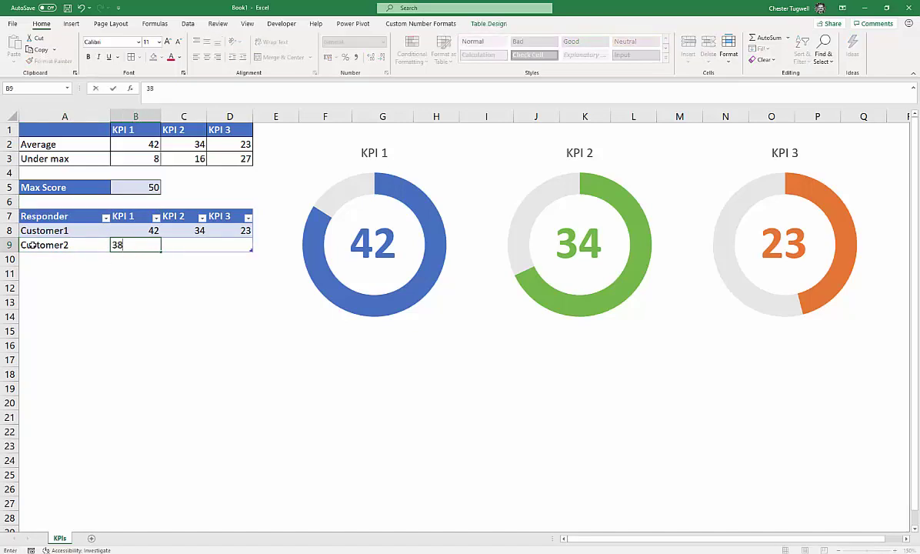
key(Tab)
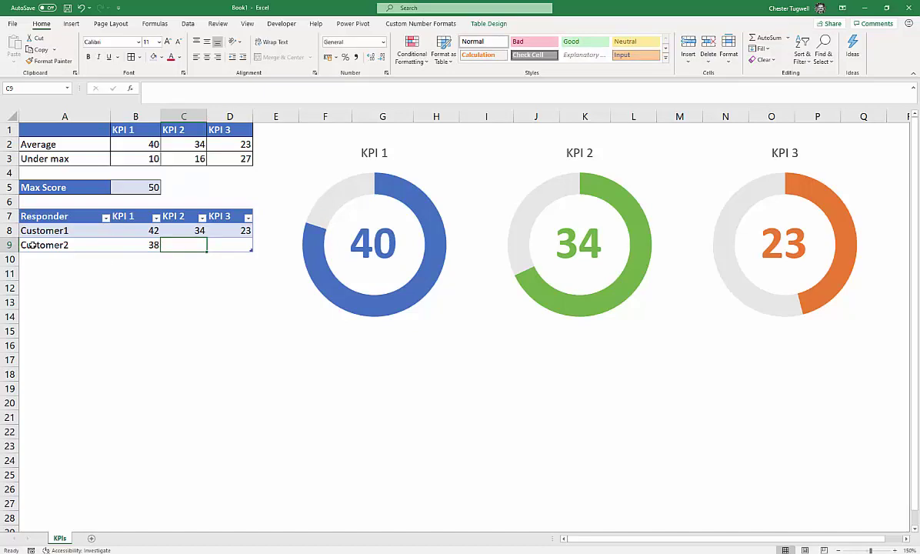
text(45)
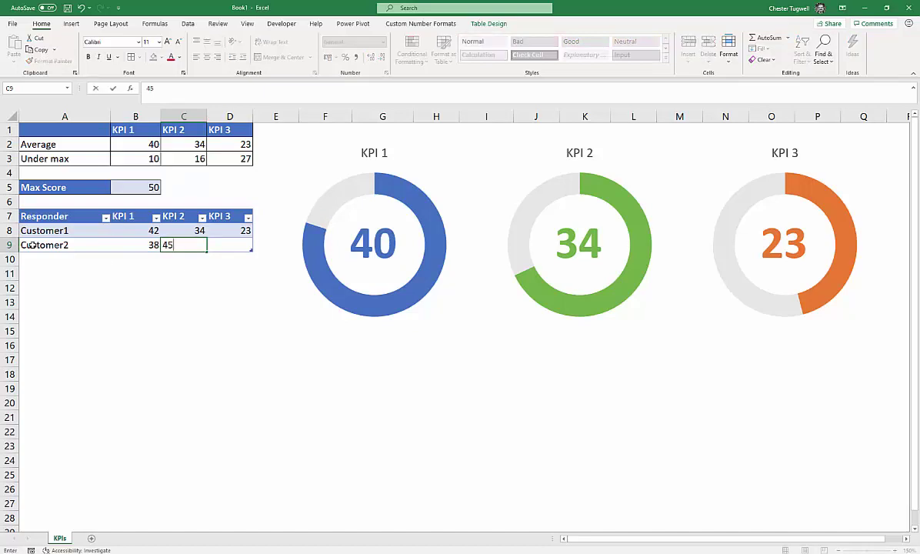
key(Tab)
text(1)
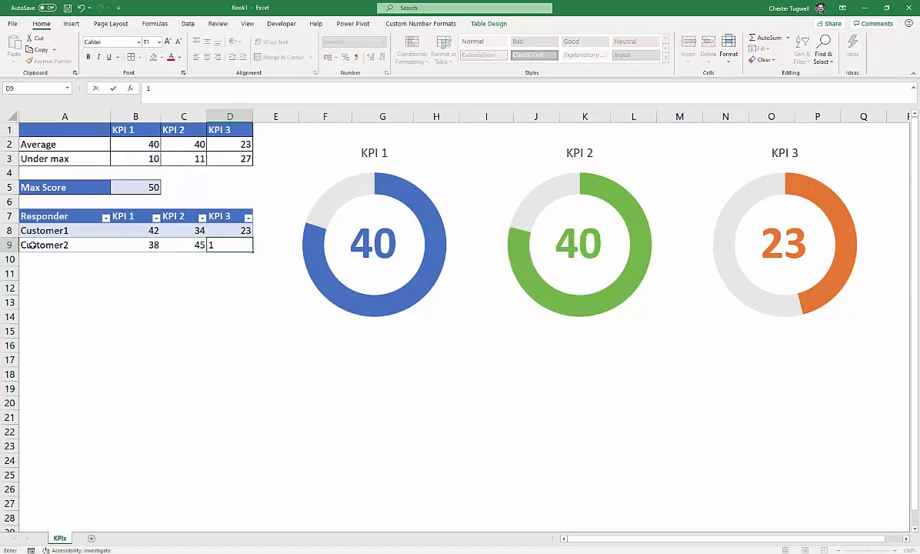
key(Return)
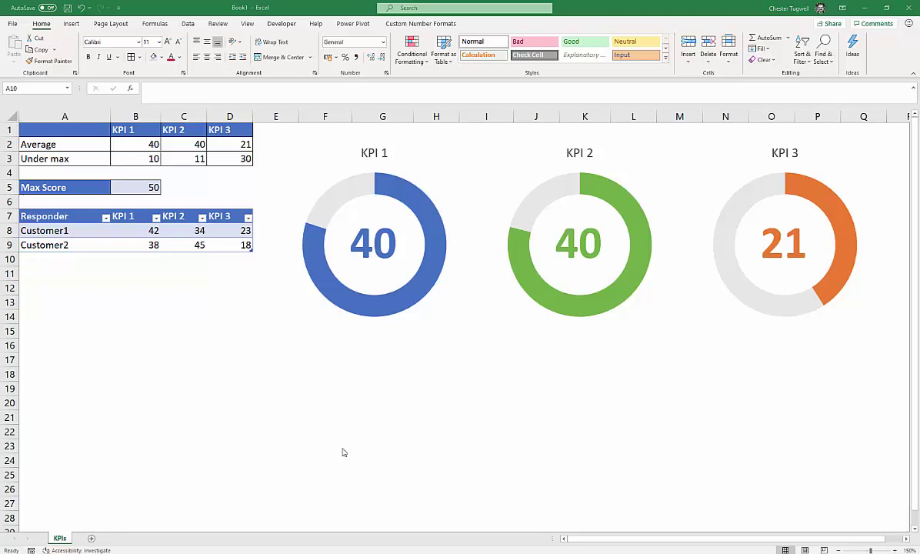
- Add a new worksheet named KPI 2
click(91, 539)
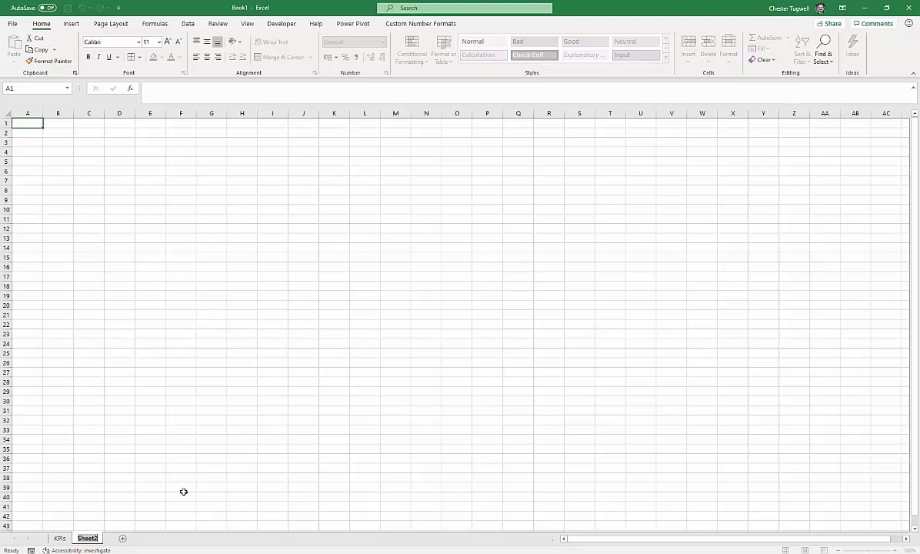
text(KPI 2)
key(Return)
click(175, 438)
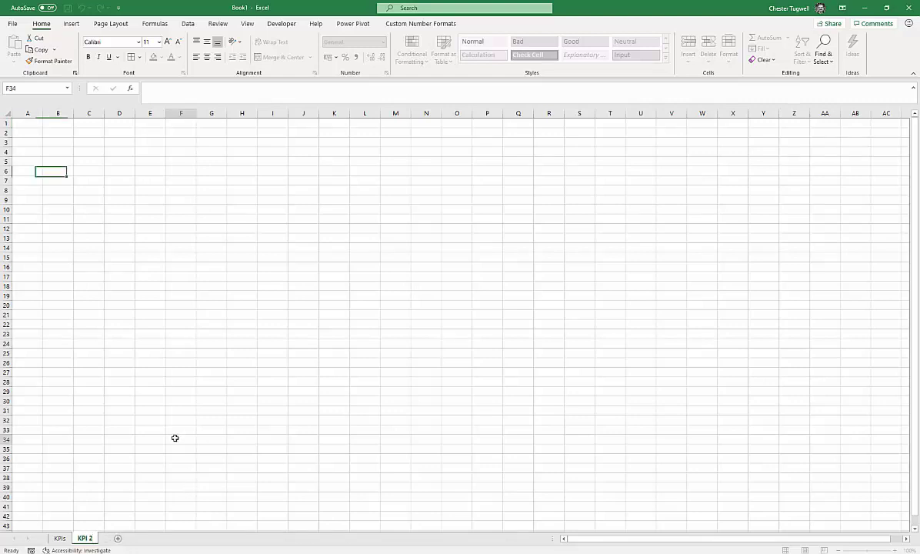
- Copy the summary table A1:D5 from KPIs into cell A1 of KPI 2
click(60, 539)
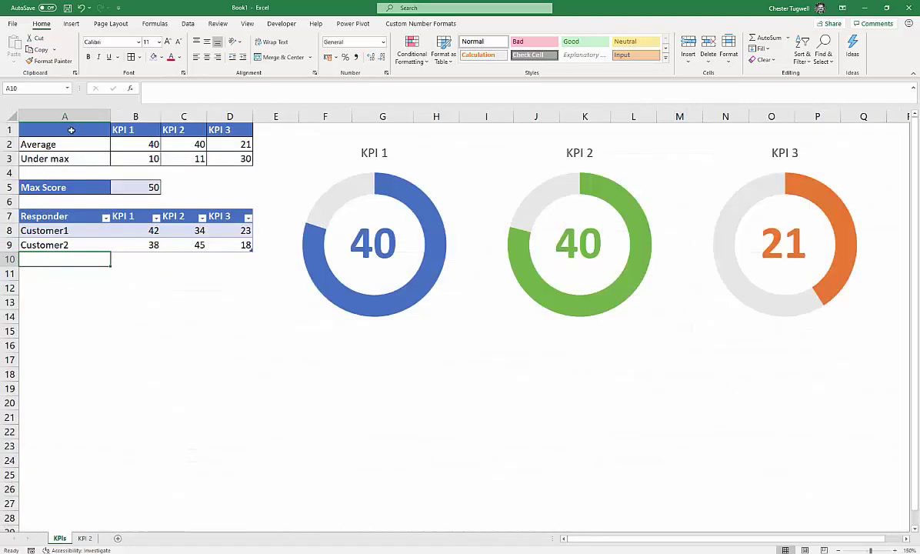
drag(69, 129, 219, 182)
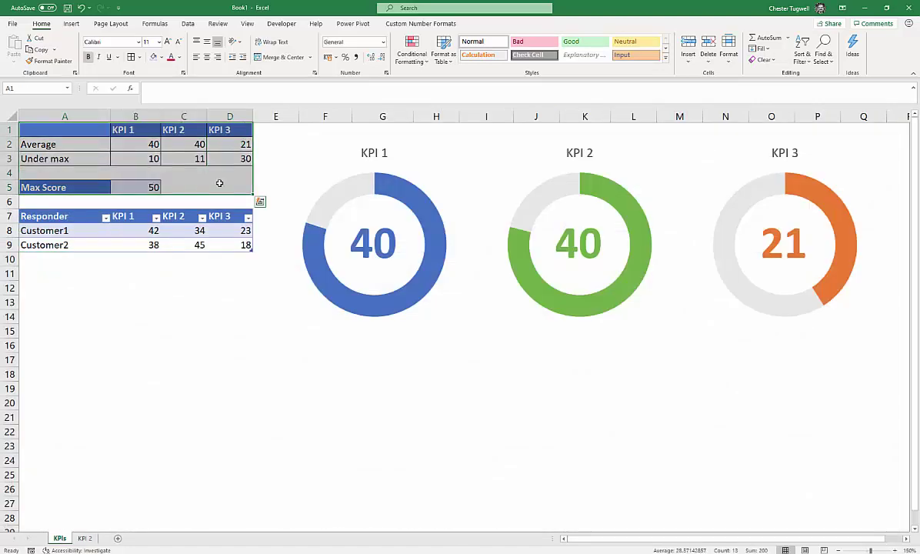
key(ctrl+c)
key(ctrl+q)
key(Escape)
click(90, 538)
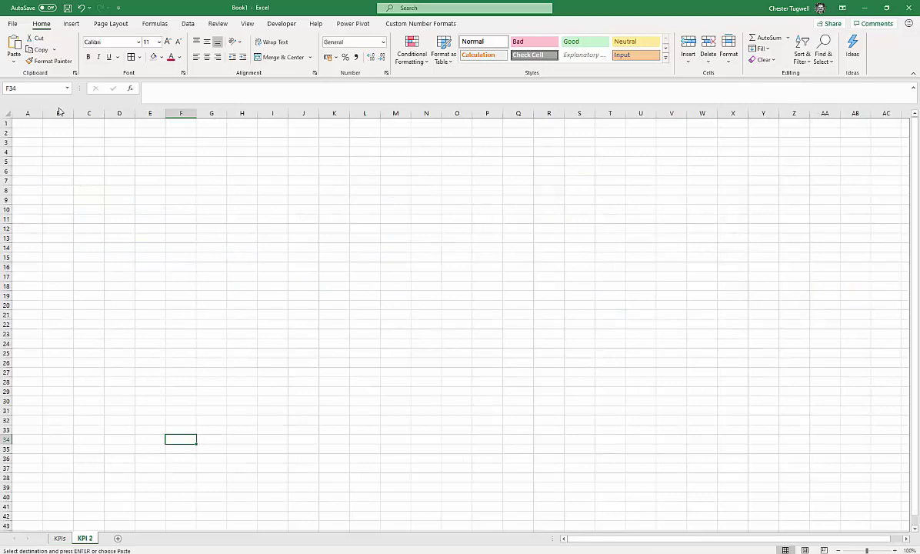
click(38, 126)
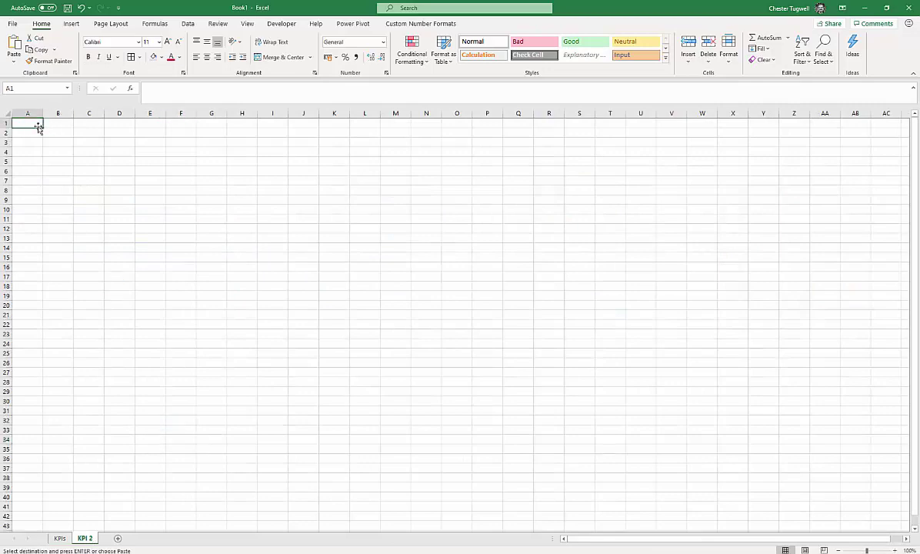
key(ctrl+v)
key(Escape)
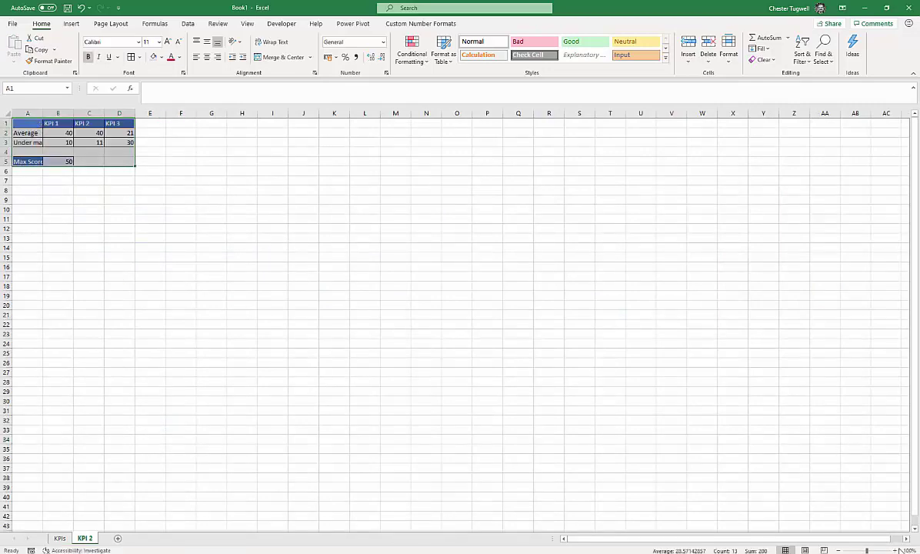
click(896, 549)
click(896, 550)
click(896, 549)
click(896, 550)
click(896, 549)
click(896, 549)
click(896, 550)
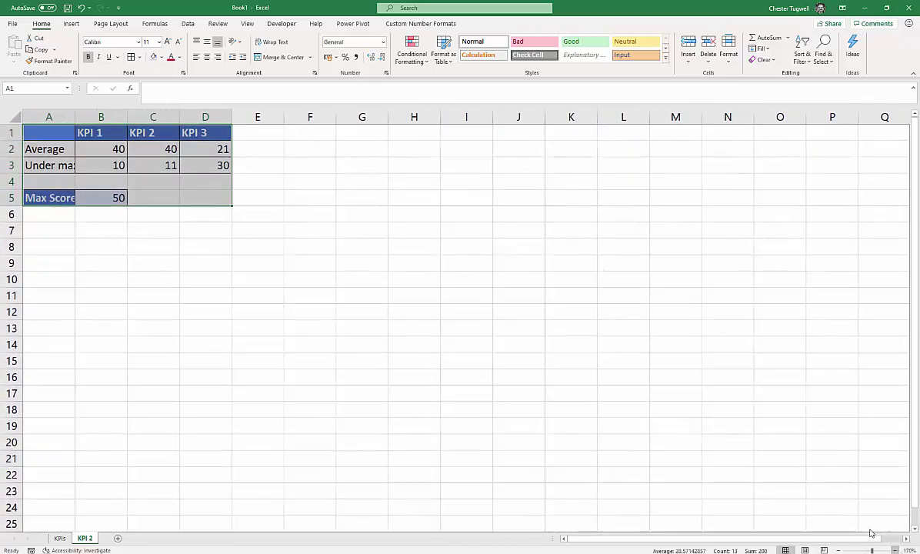
- Hide the gridlines on the KPI 2 sheet
click(280, 268)
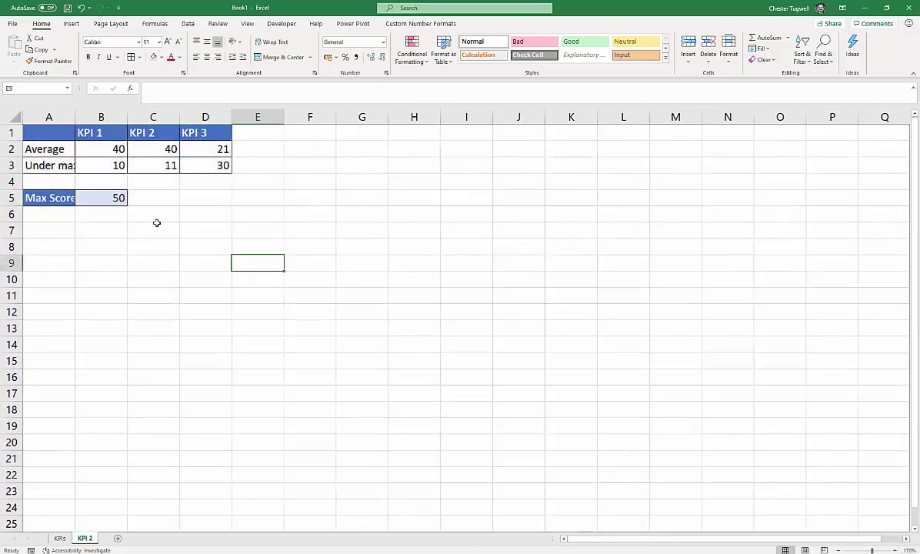
click(187, 24)
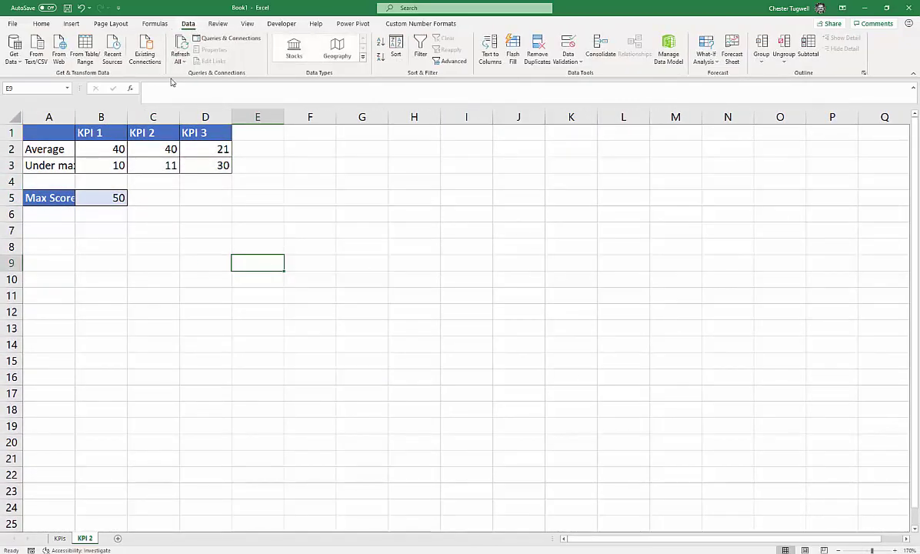
click(247, 23)
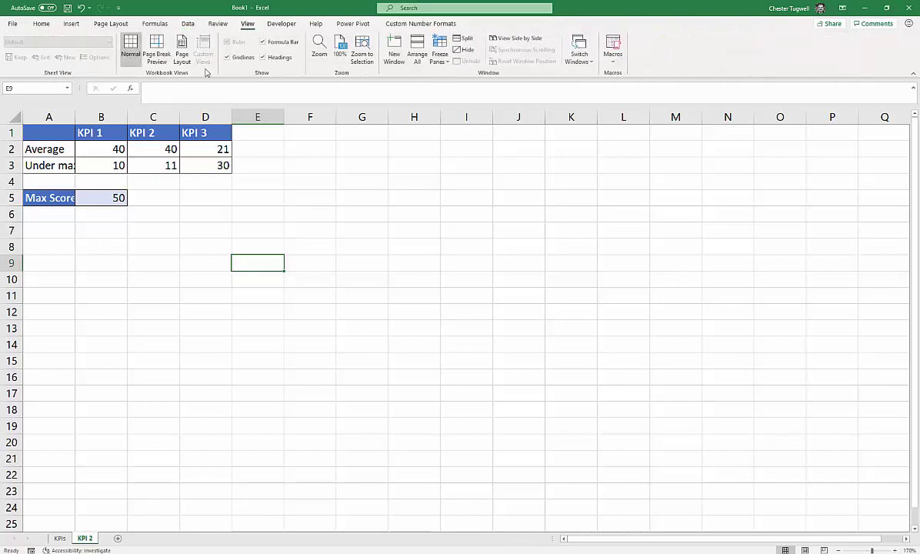
click(227, 59)
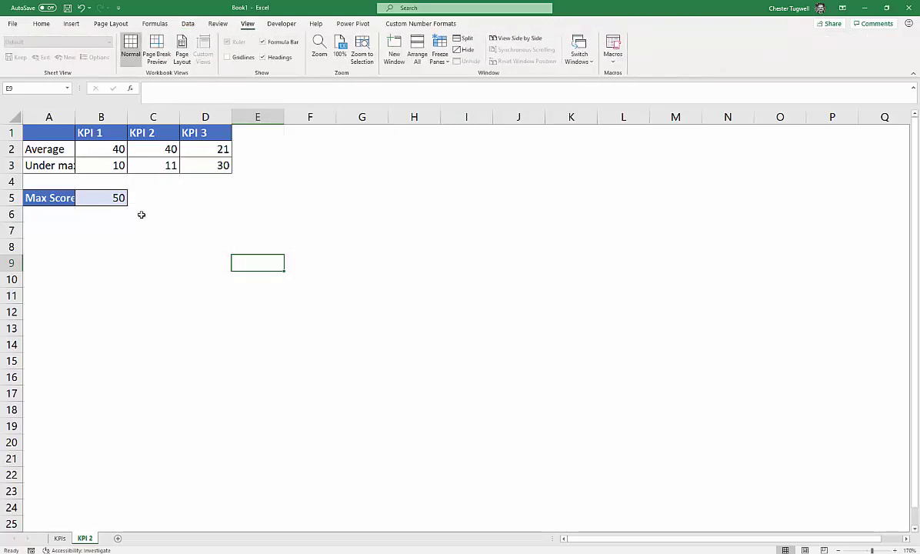
click(143, 213)
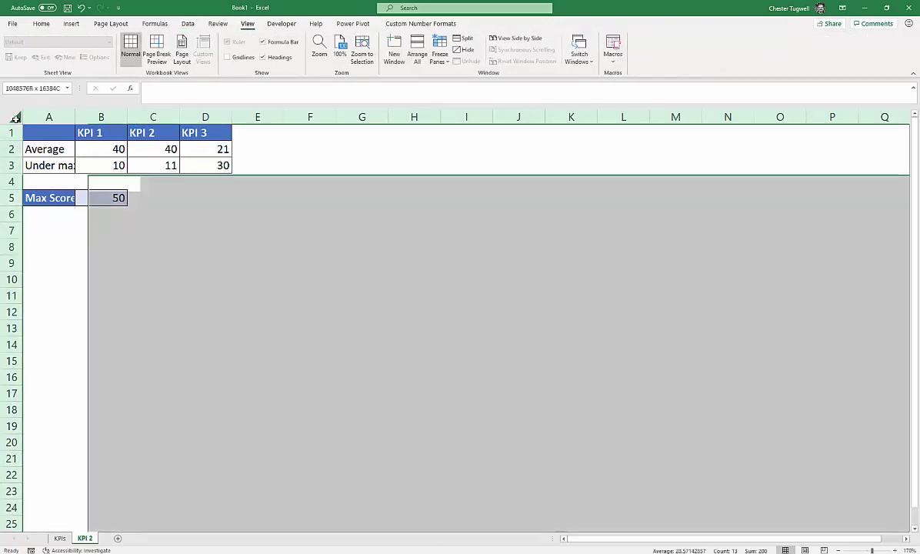
- Autofit all columns, then widen columns A through D evenly
click(15, 117)
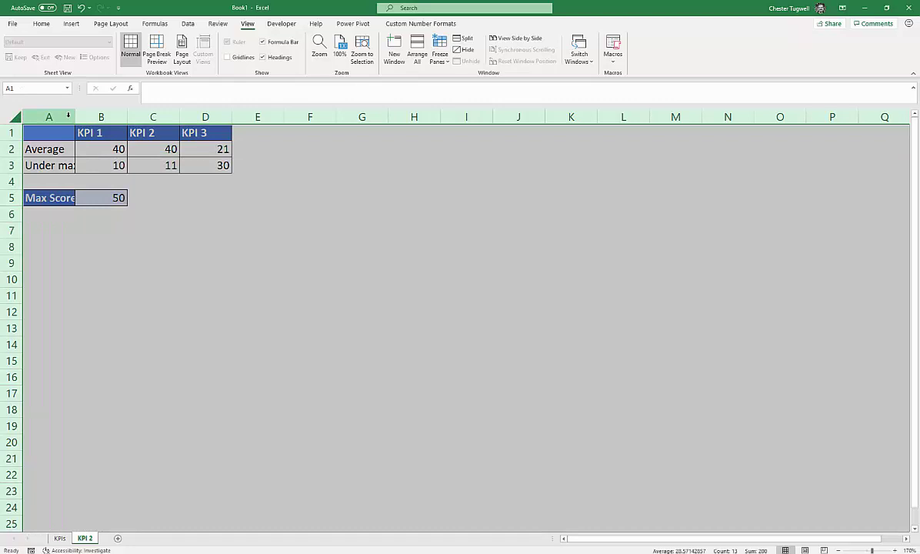
double_click(72, 116)
click(160, 199)
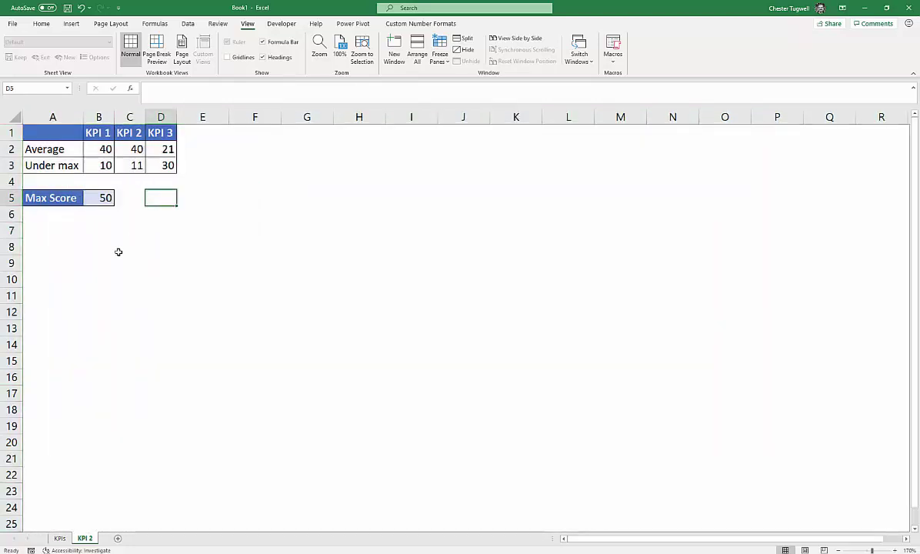
click(72, 240)
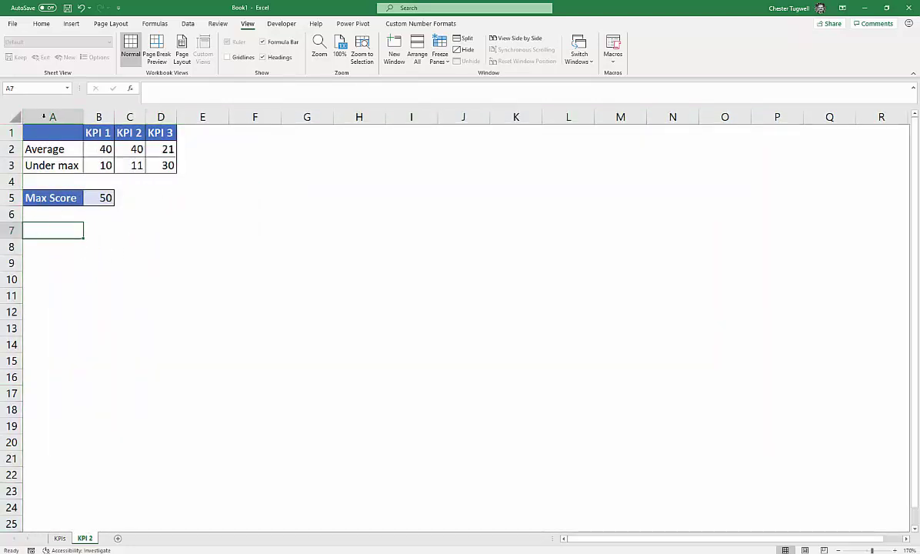
drag(42, 116, 226, 116)
click(226, 230)
click(40, 265)
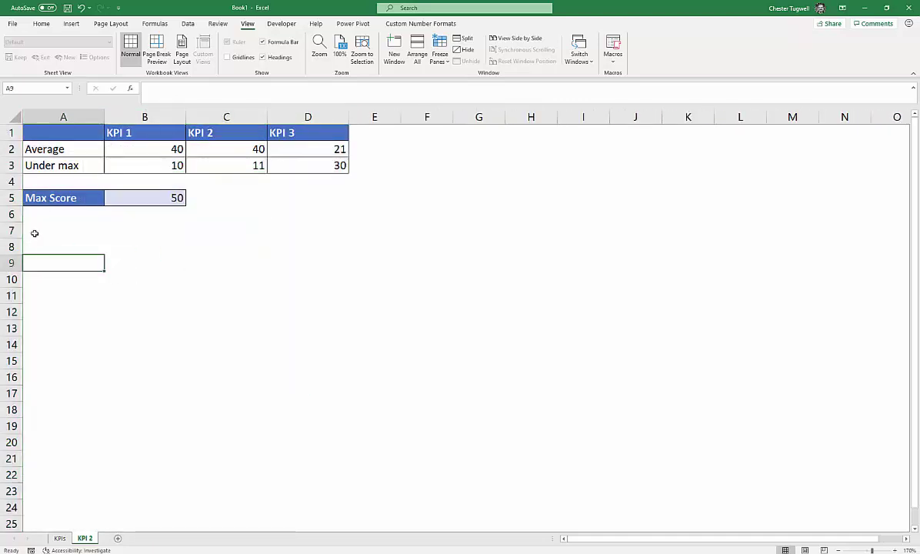
click(33, 231)
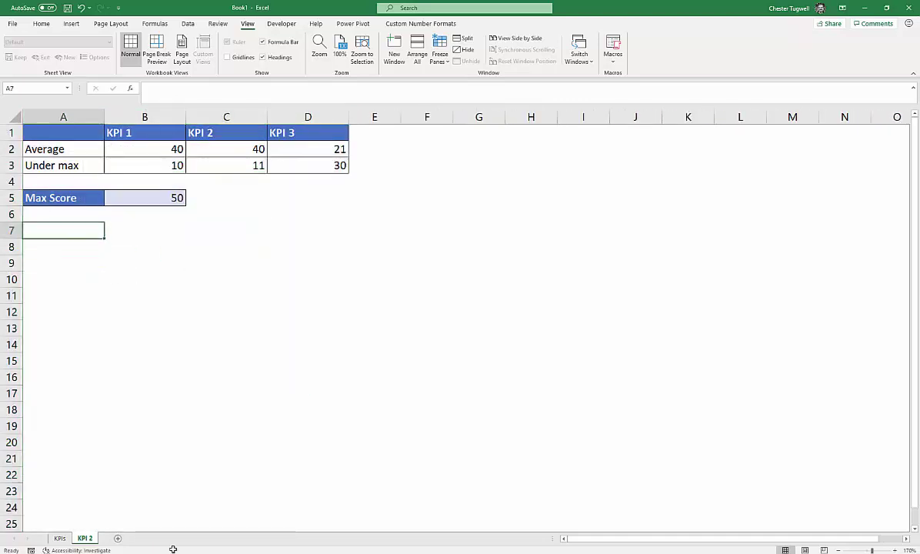
click(61, 540)
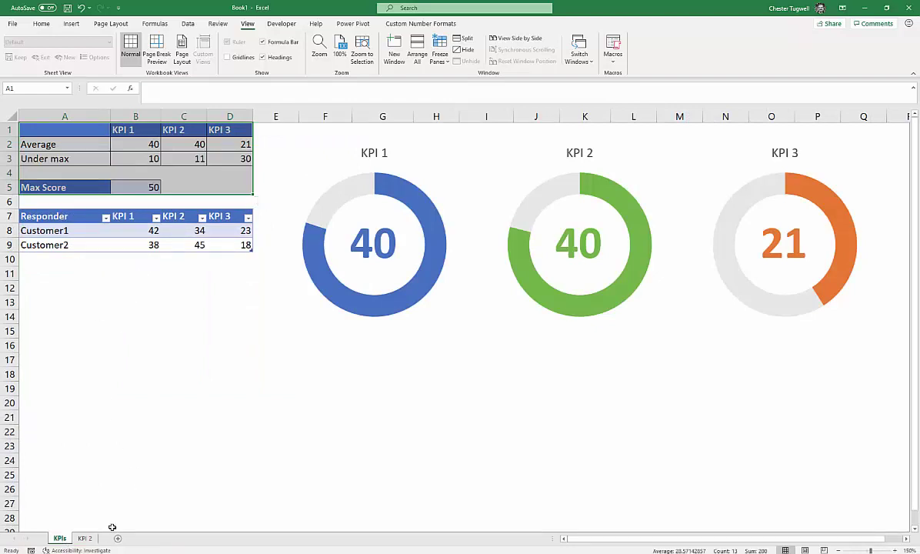
- Enter headers Responder and KPI 1 in row 7, filling KPI 2 and KPI 3 across
click(85, 538)
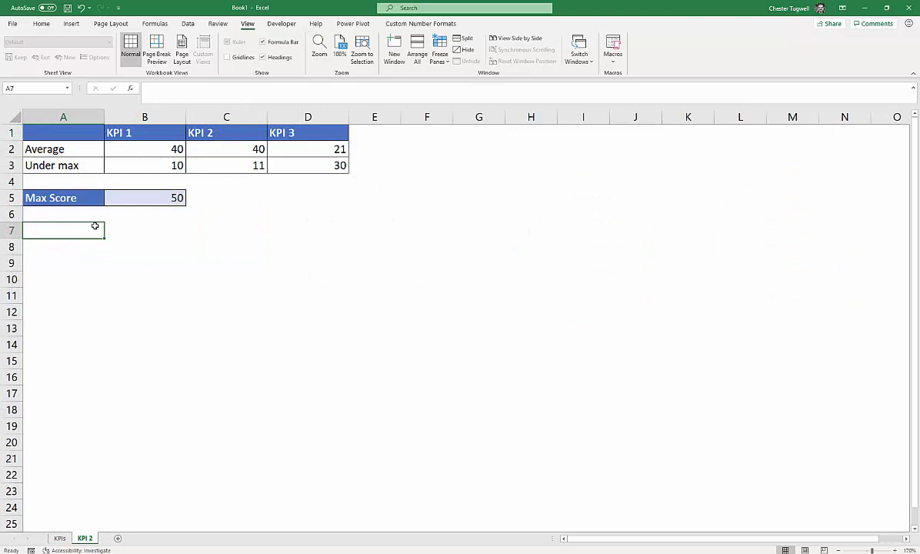
text(Resp)
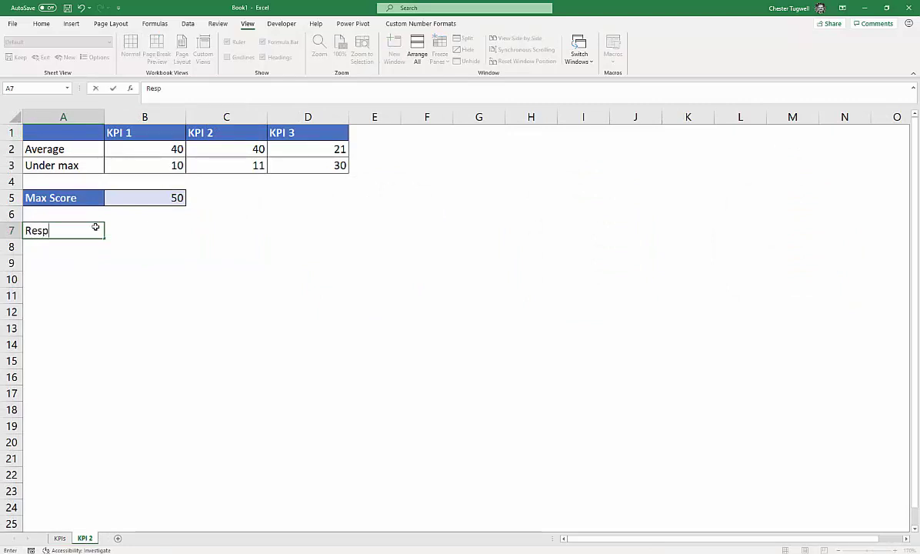
text(onder)
key(Tab)
text(KP)
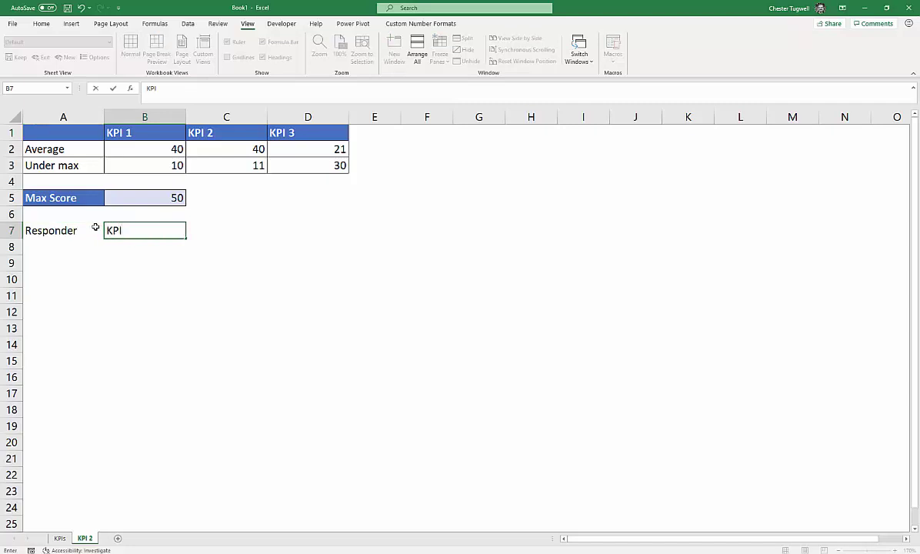
key(ctrl+Return)
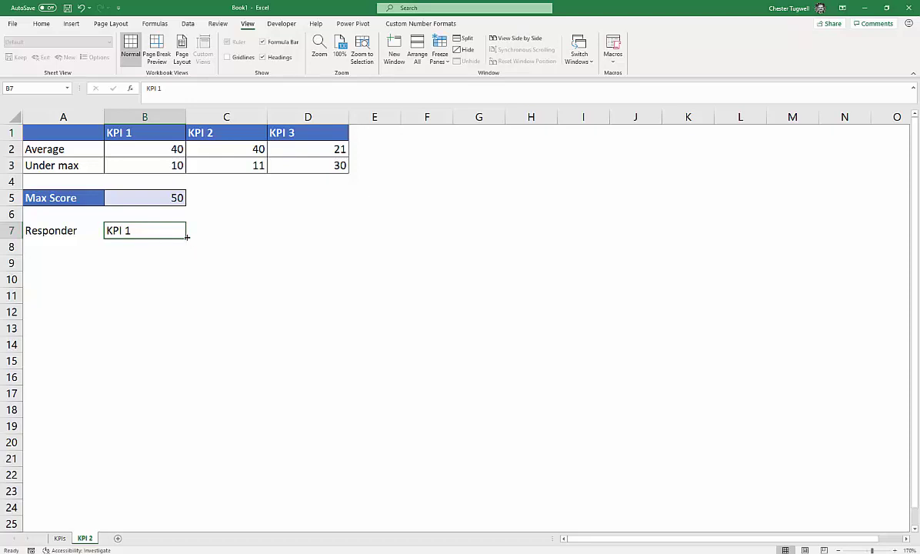
drag(183, 238, 333, 228)
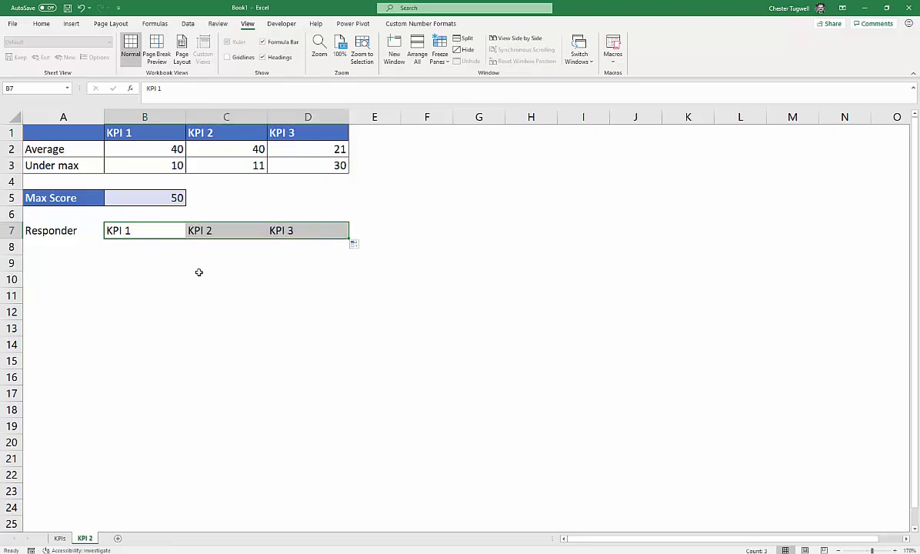
- Convert the header row into an Excel table with headers
click(56, 234)
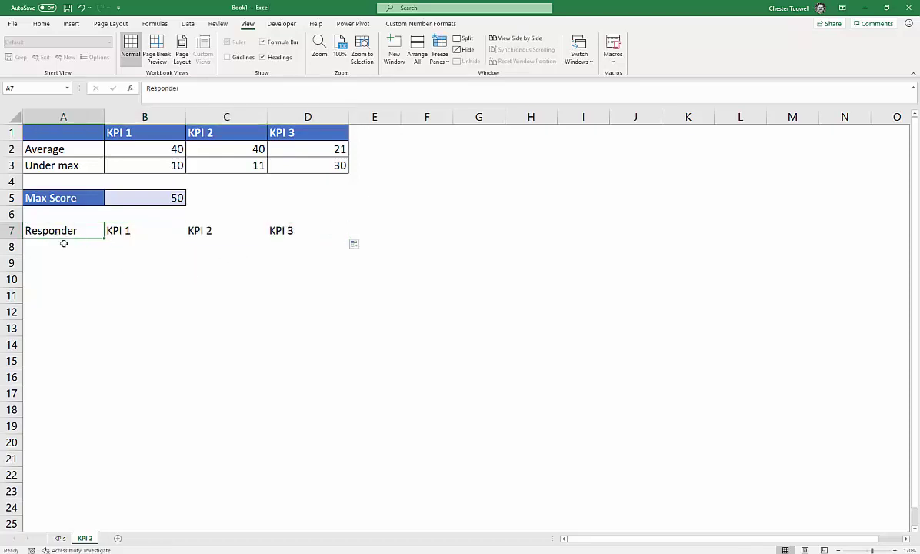
click(127, 225)
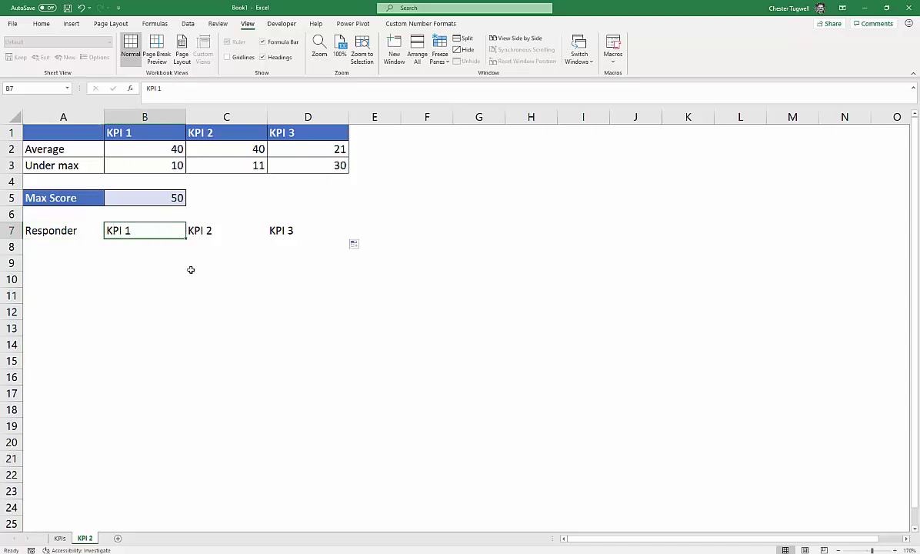
key(ctrl+t)
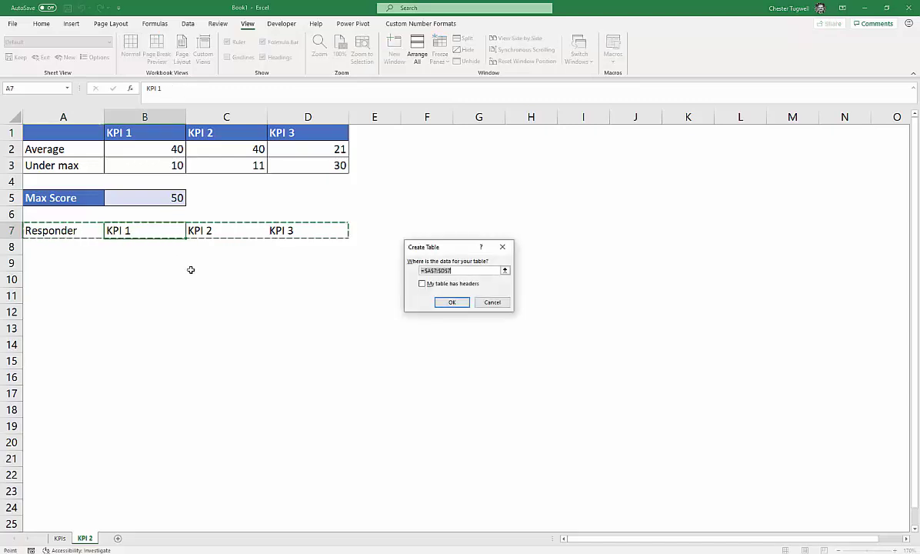
click(423, 284)
click(452, 302)
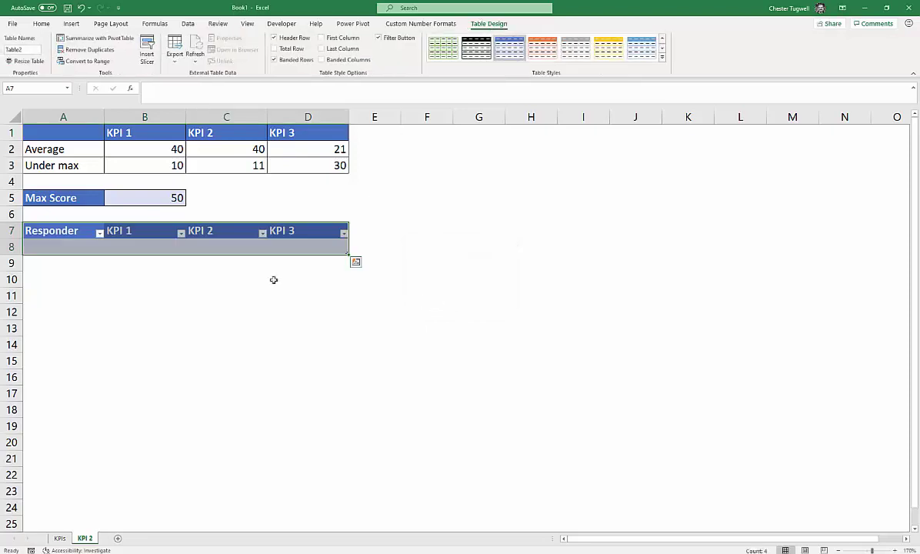
- Add a Customer 1 row scoring 45, 48 and 32
click(38, 245)
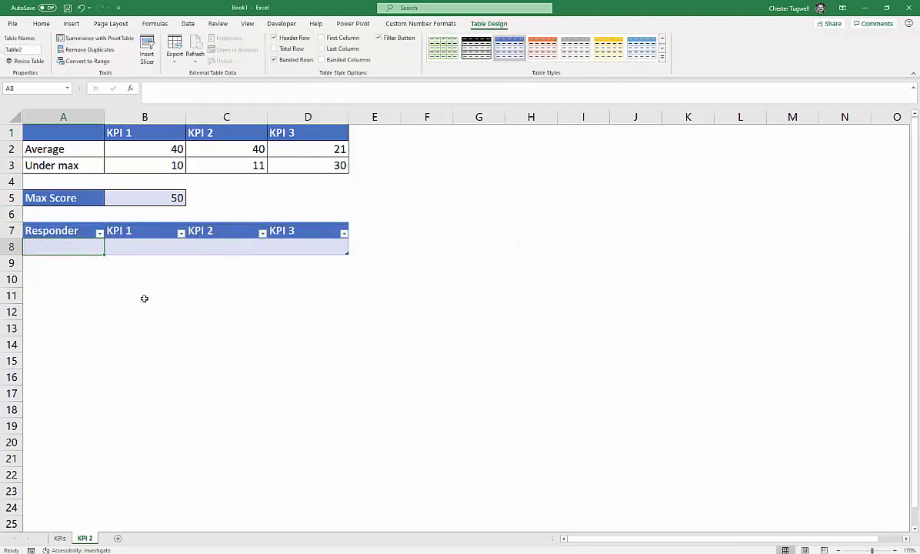
text(Custome)
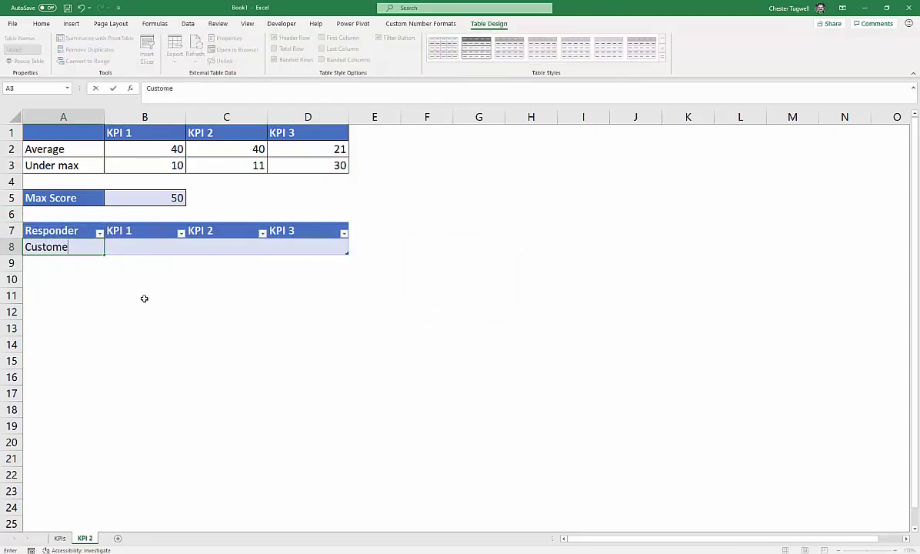
text(r 1)
key(Tab)
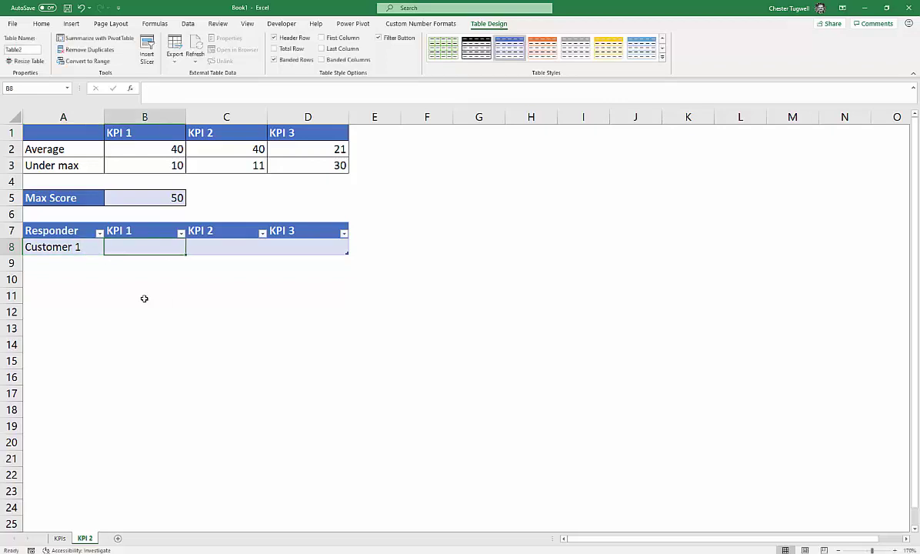
text(6)
key(BackSpace)
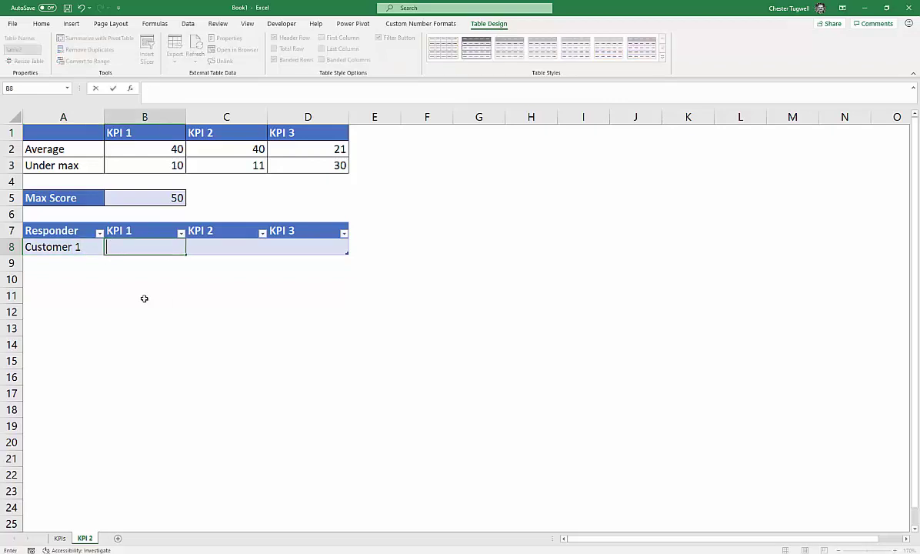
text(45)
key(Tab)
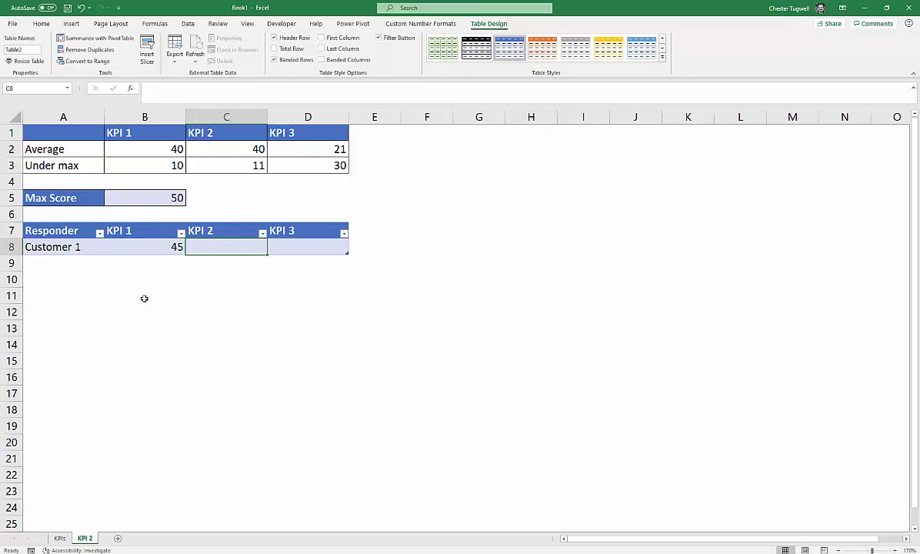
text(48)
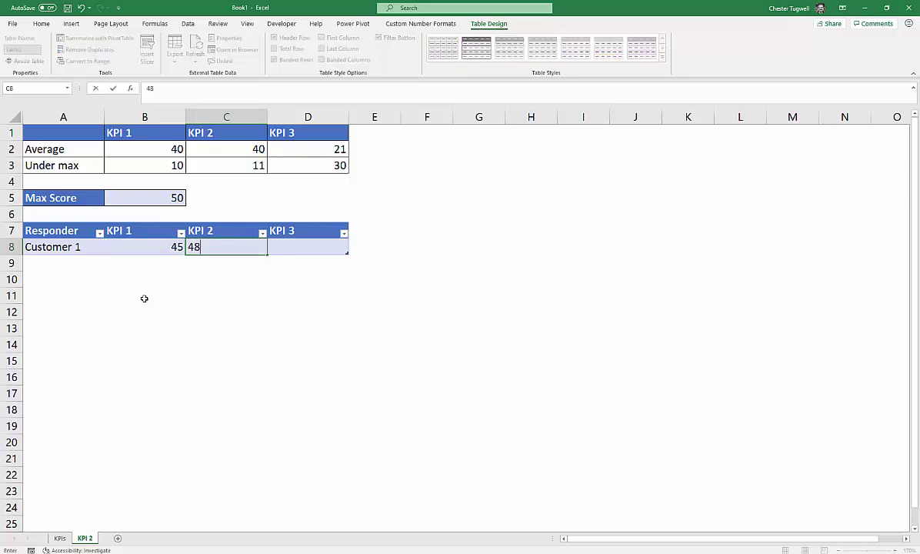
key(Tab)
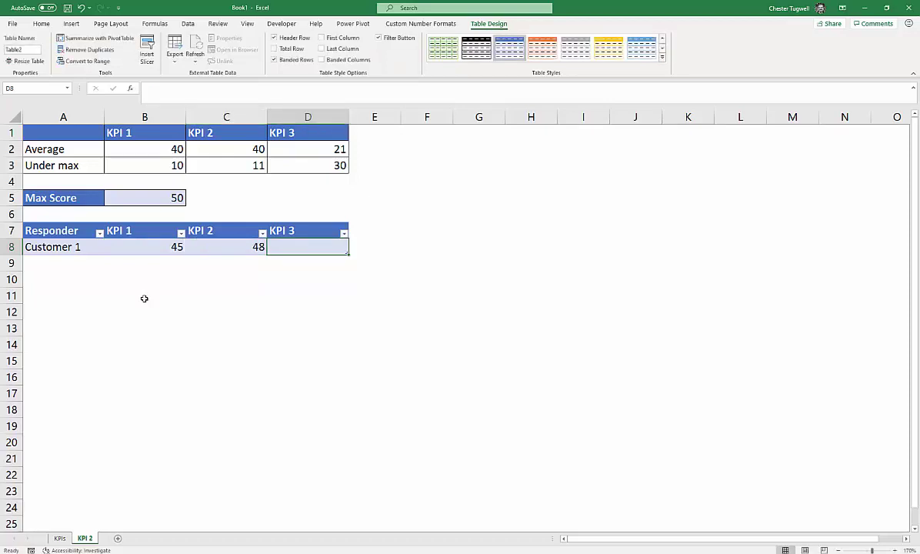
text(32)
click(143, 298)
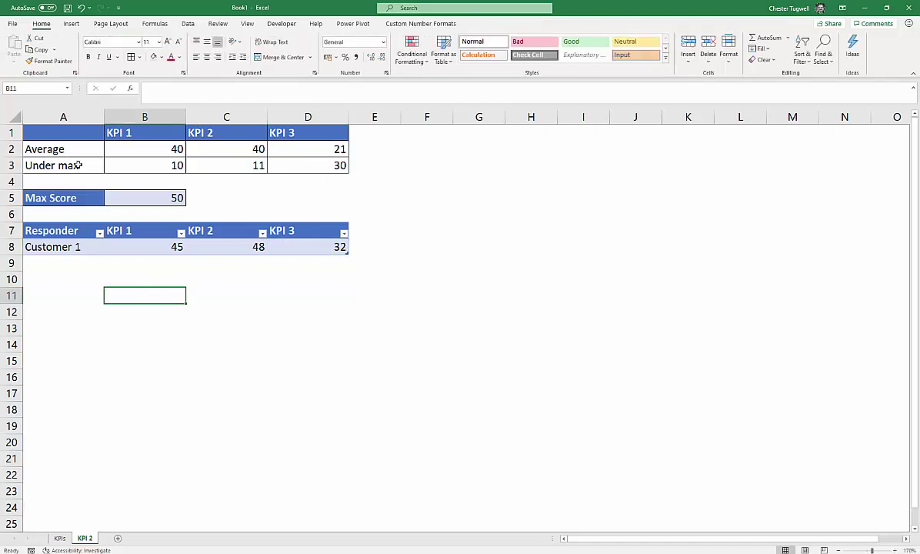
- Clear the old Average and Under max values in B2:D3
drag(135, 149, 306, 171)
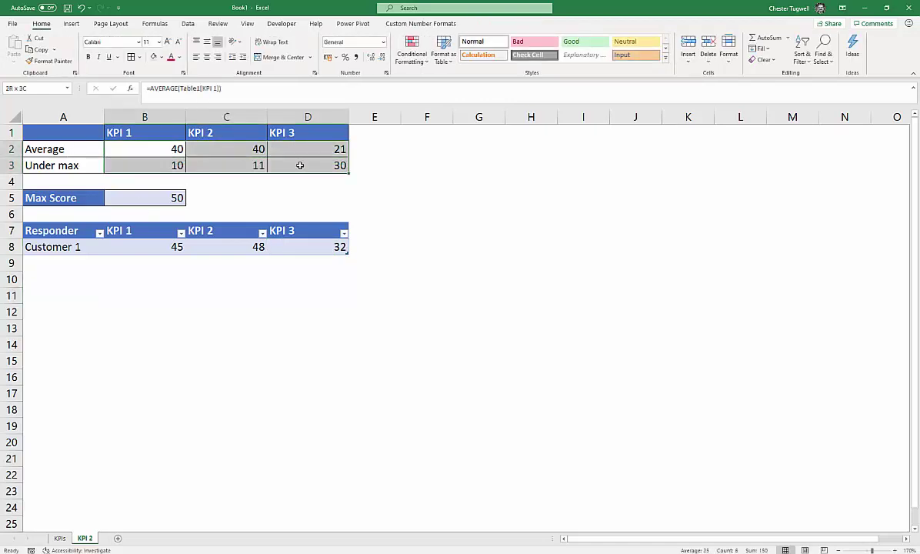
key(Delete)
click(141, 147)
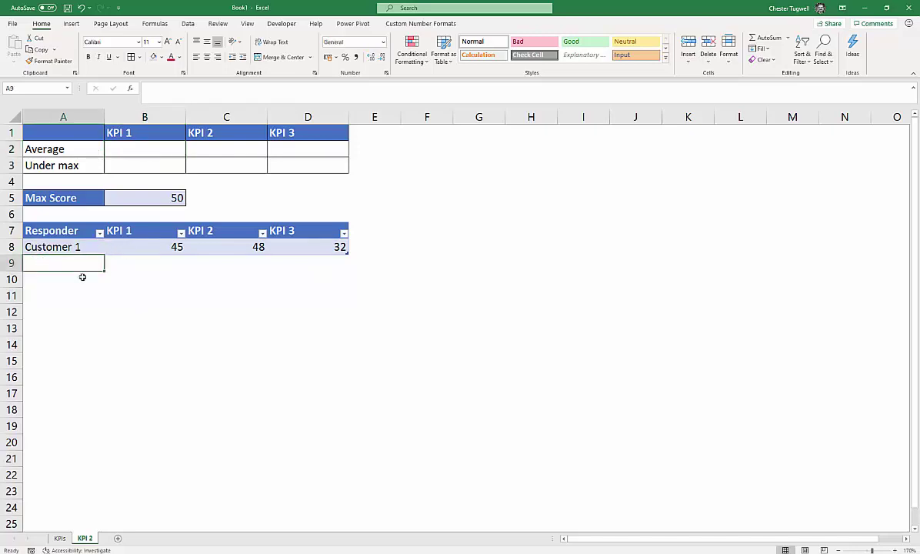
- Add a Customer 2 row scoring 48, 34 and 34
text(Customer 2)
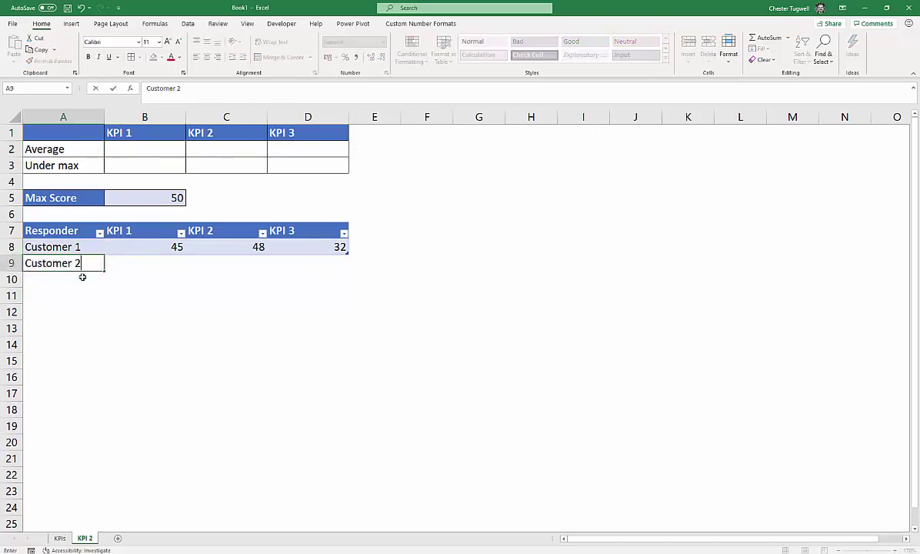
key(Tab)
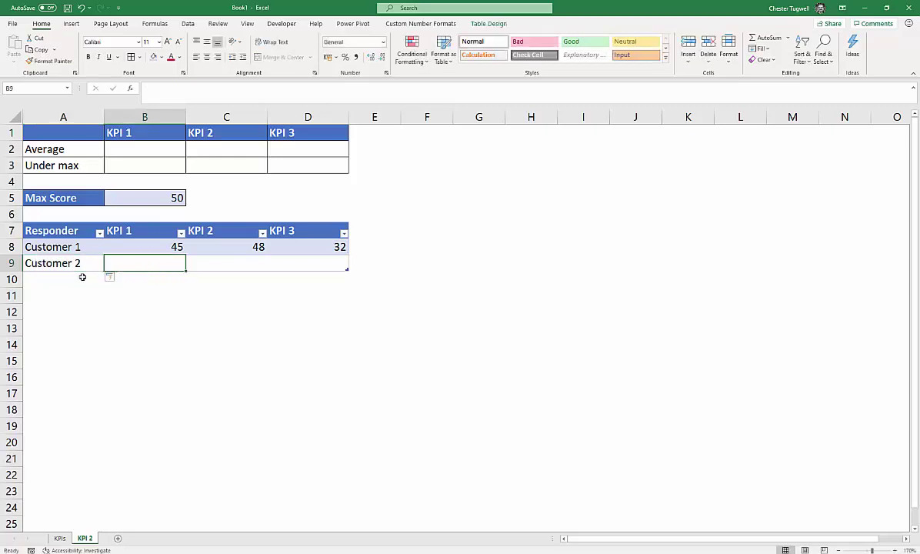
text(48)
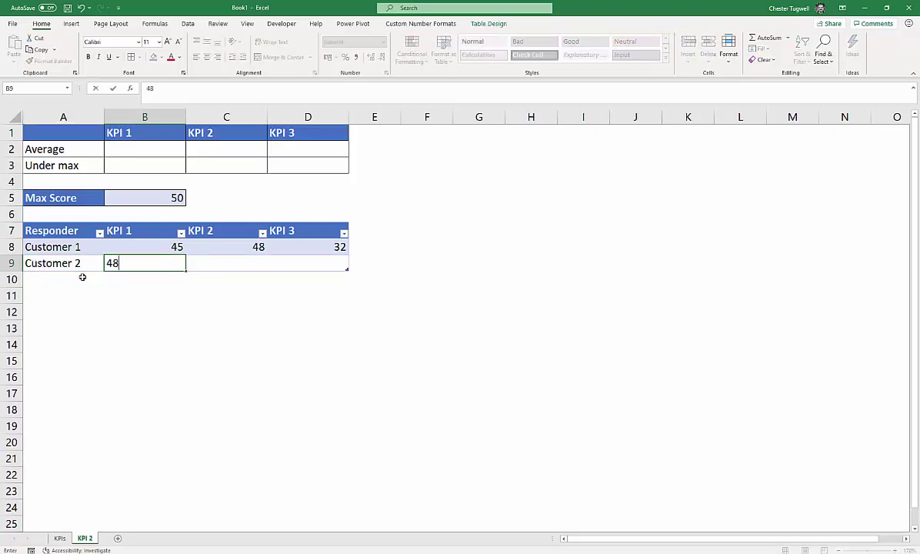
key(Tab)
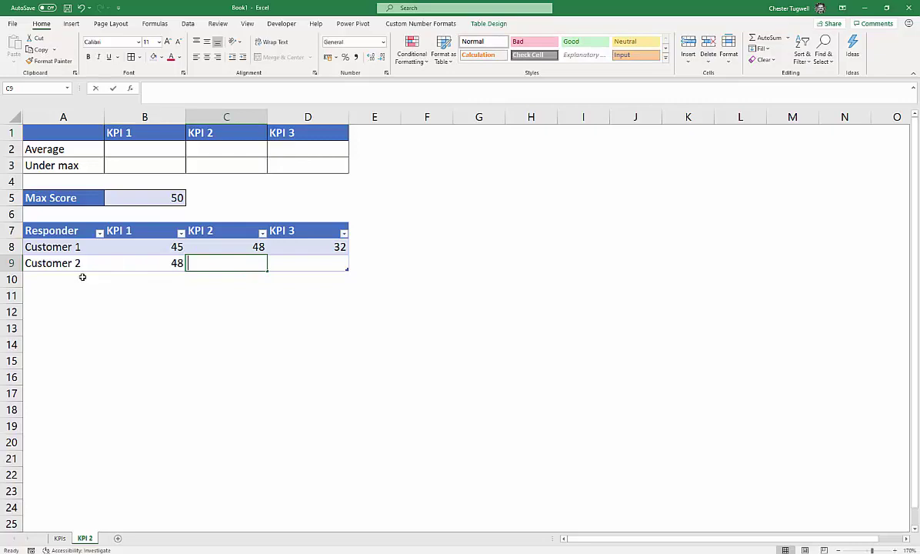
text(34)
key(Tab)
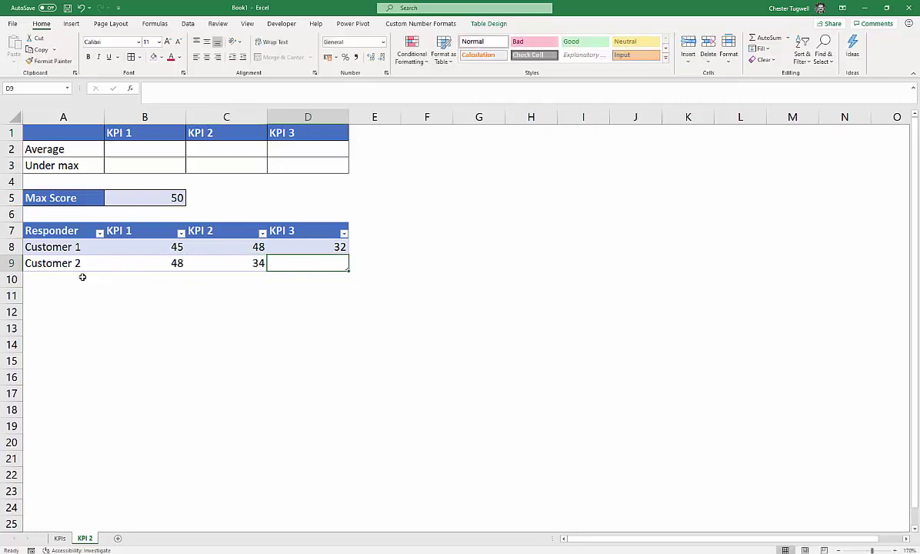
text(34)
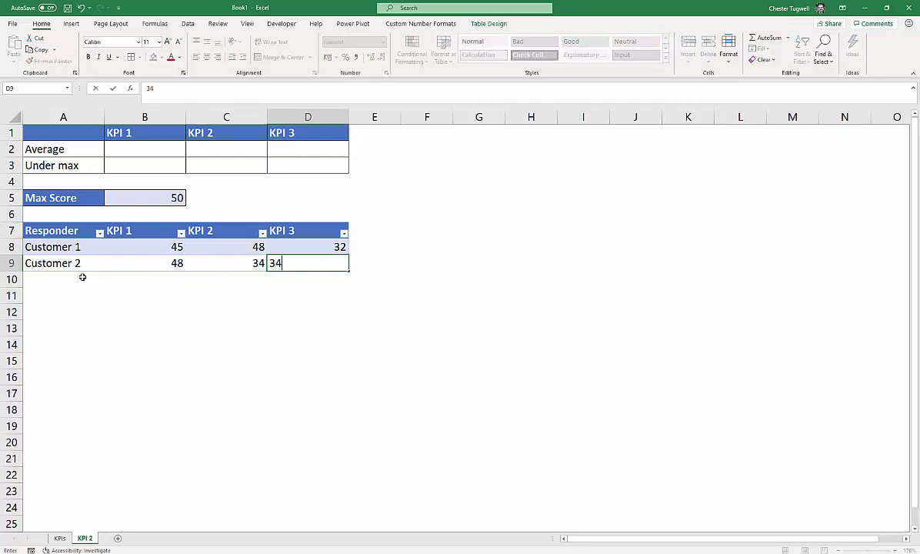
key(Return)
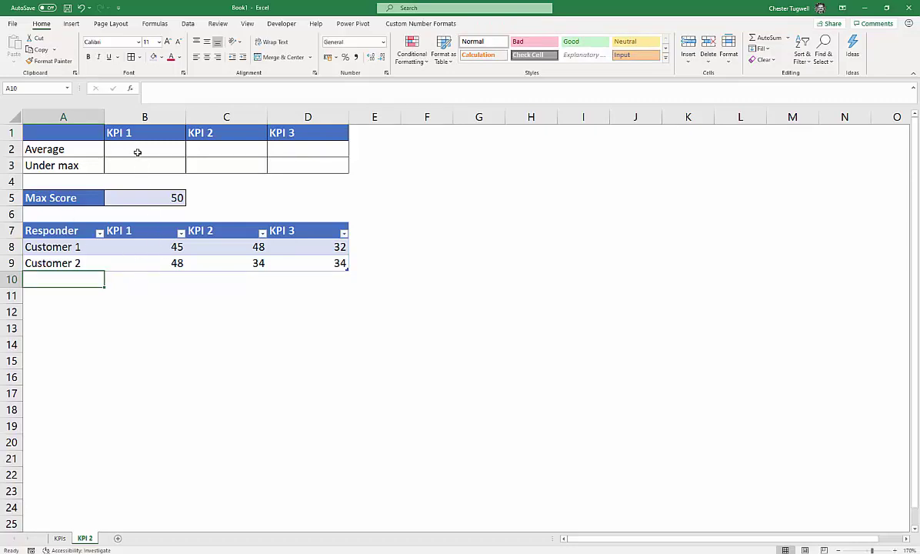
- Rename the score table to KPI_Results after a name with a space is rejected
click(135, 246)
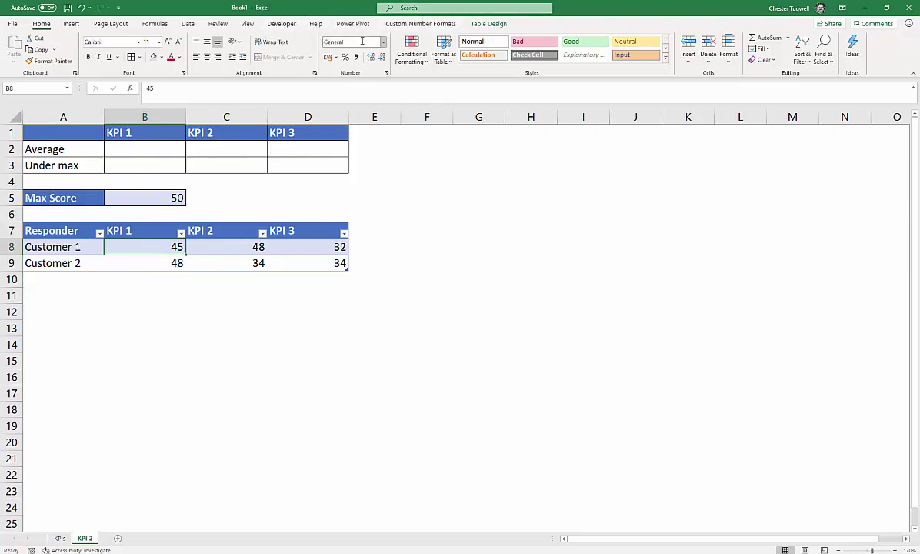
click(488, 23)
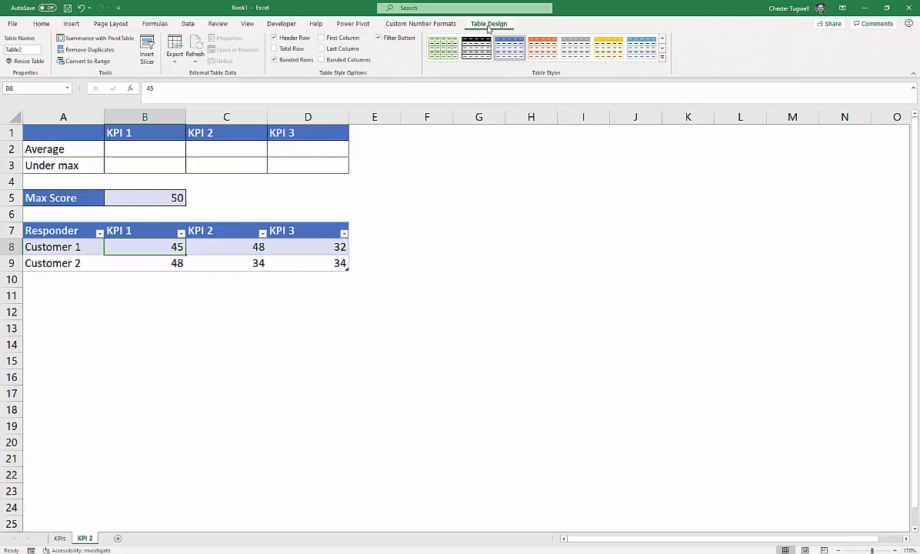
click(25, 49)
text(KPI Results)
key(Return)
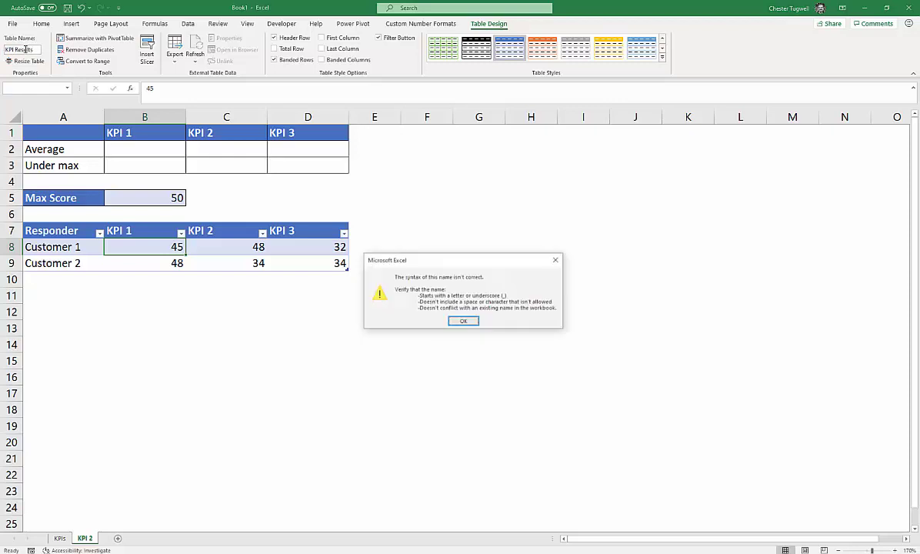
click(463, 322)
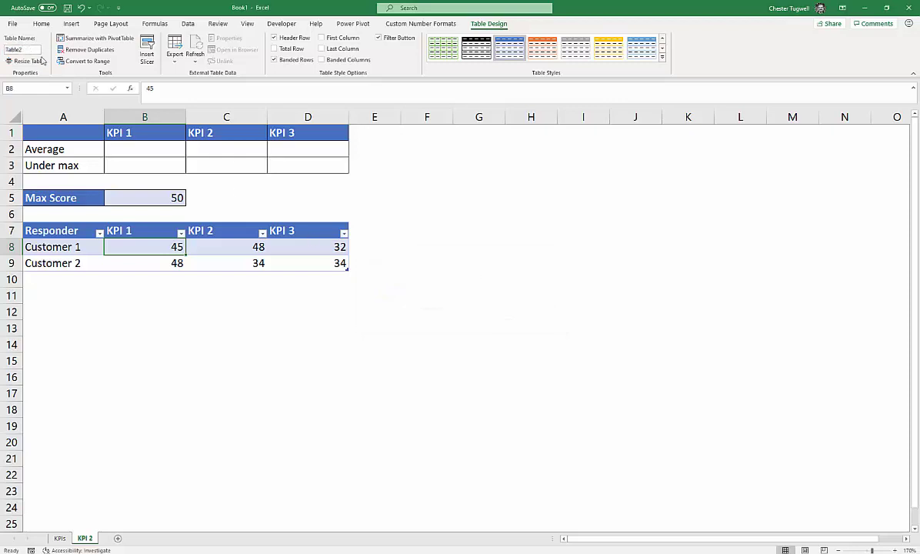
click(33, 50)
text(KPI_Results)
- Fill B2:D2 with AVERAGE formulas over each KPI_Results column, giving 47, 41, 33
key(Return)
click(170, 312)
click(145, 153)
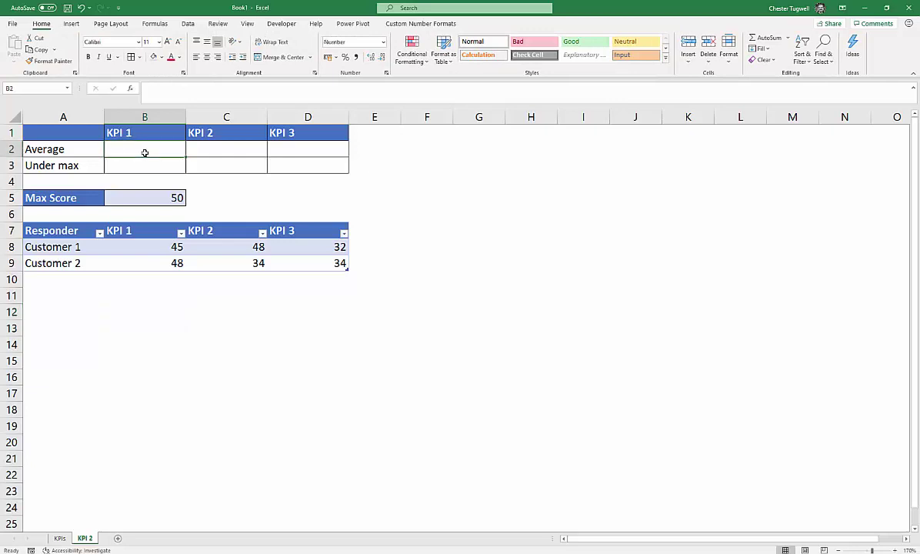
text(=av)
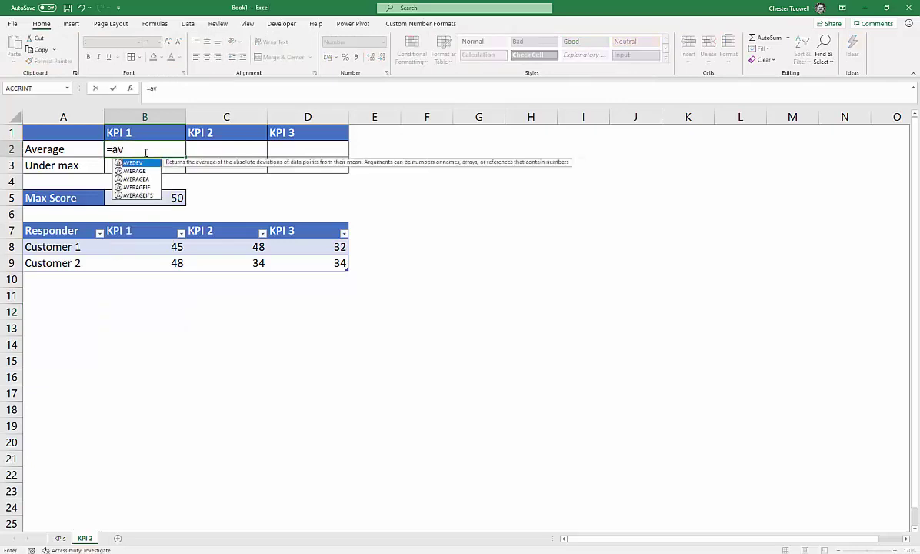
double_click(135, 170)
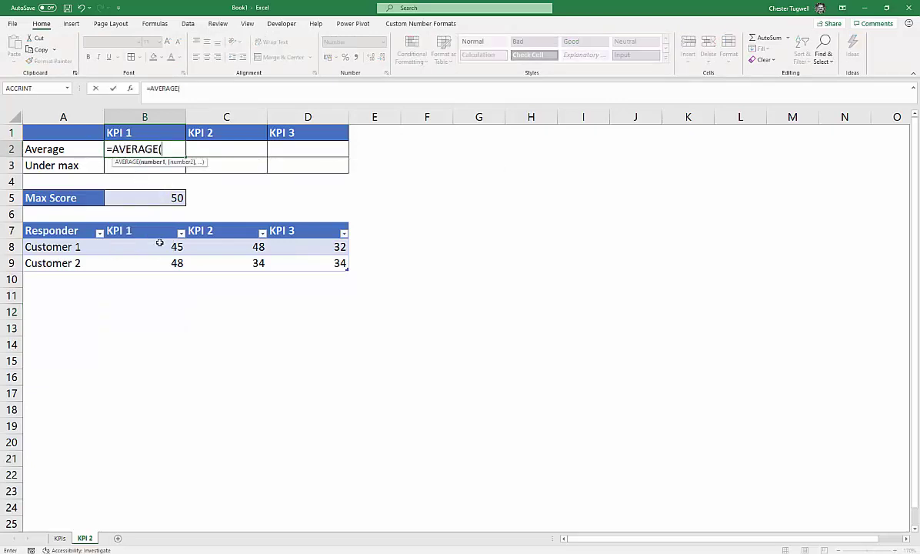
drag(160, 242, 163, 264)
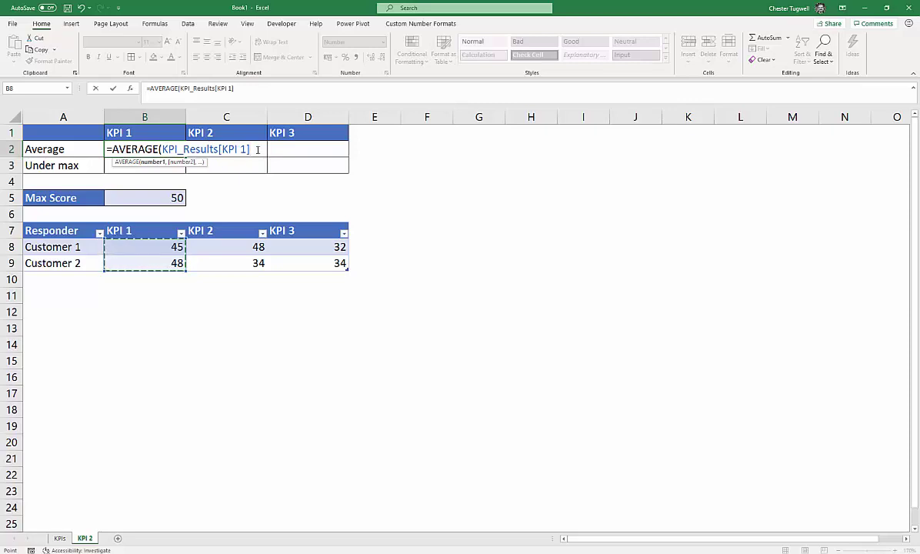
key(Return)
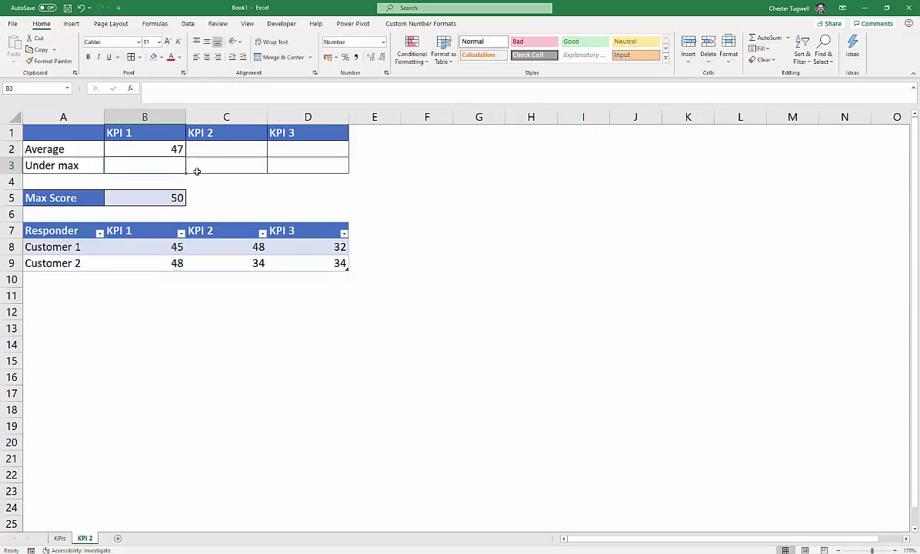
click(179, 152)
drag(185, 157, 324, 169)
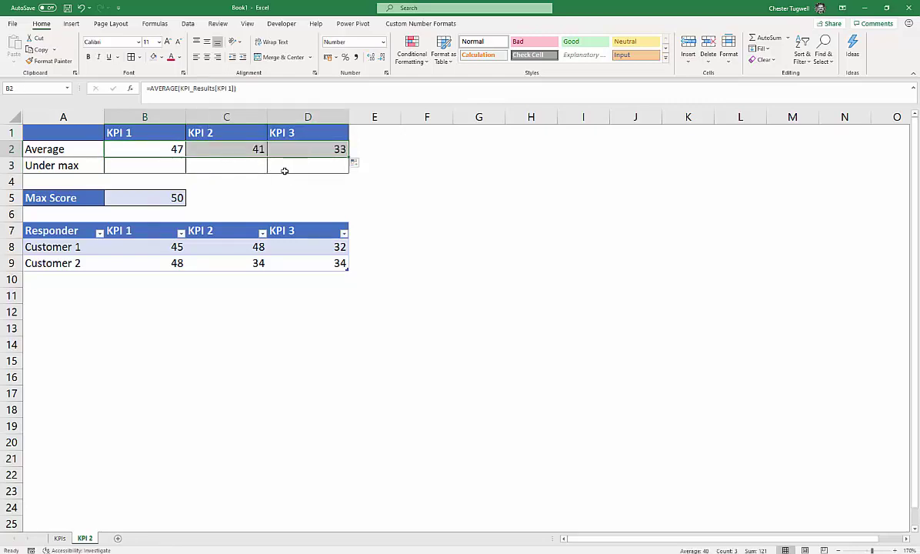
- Enter =B5-B2 in B3 and fill it across to D3
click(135, 166)
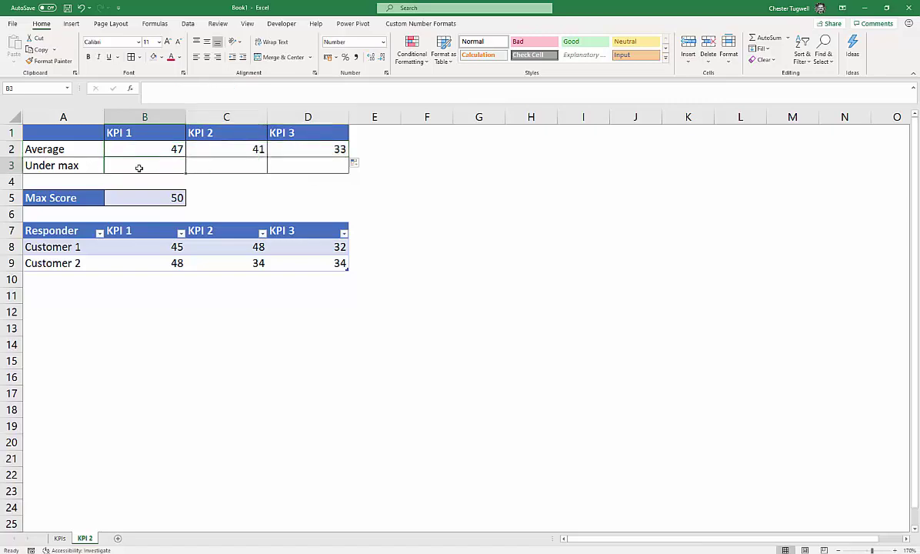
text(=)
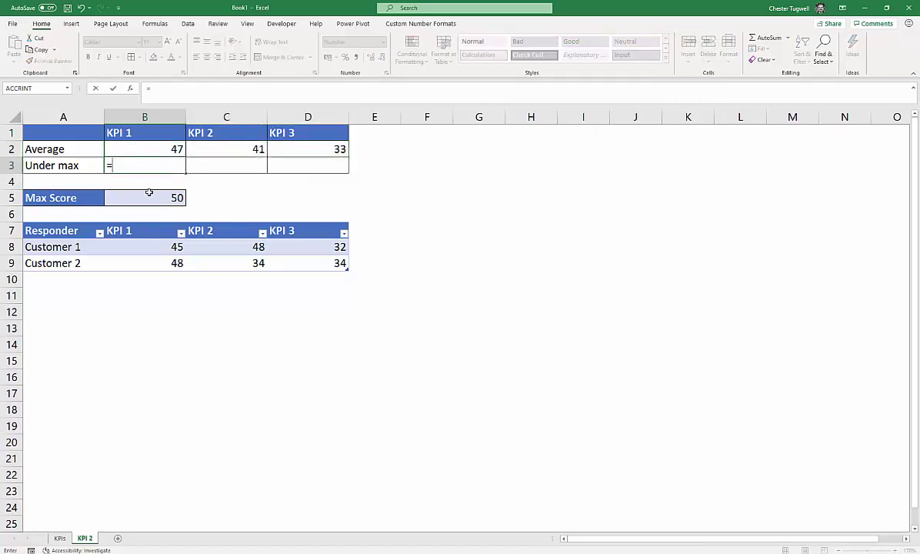
click(149, 195)
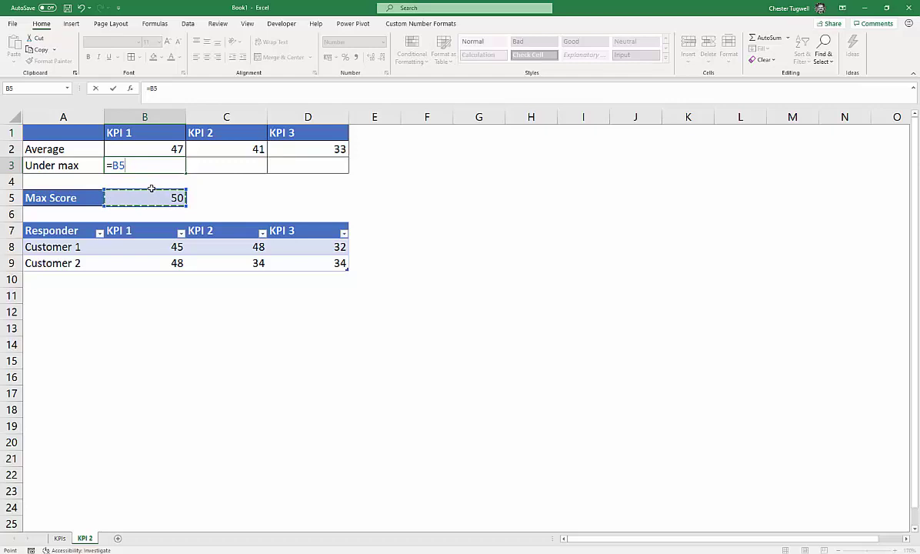
text(-)
click(170, 149)
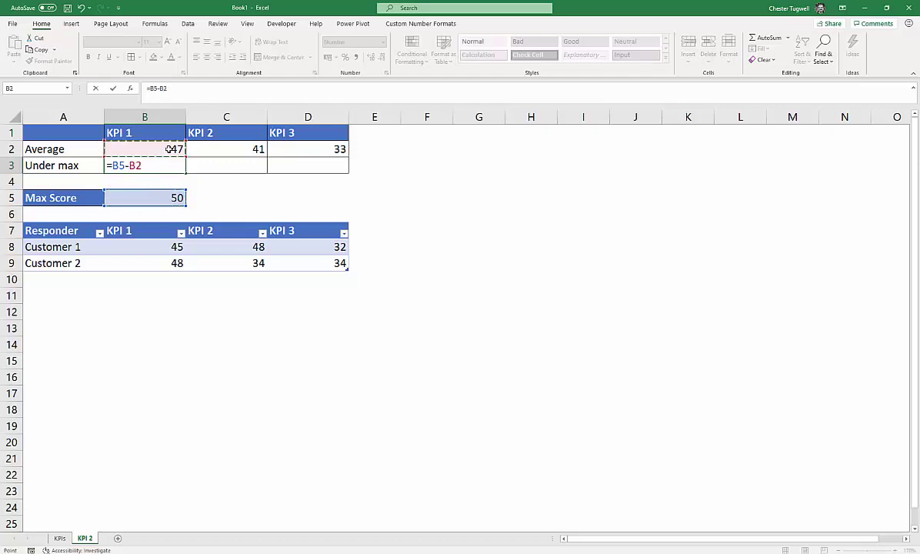
key(Return)
click(175, 167)
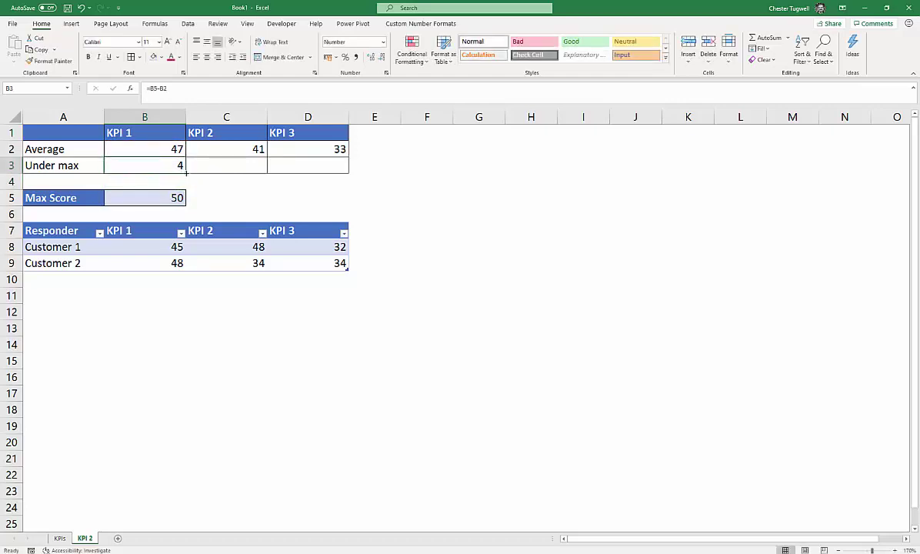
drag(186, 173, 350, 167)
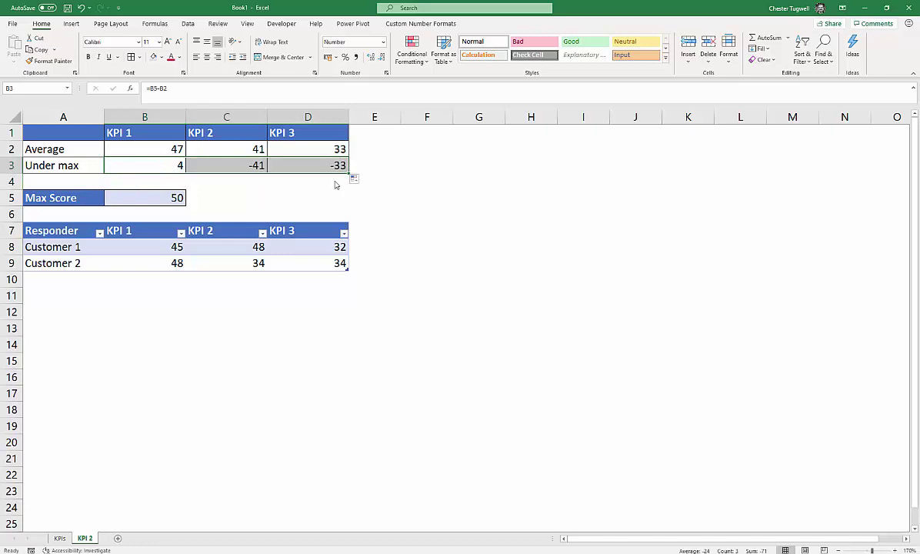
- Make the Max Score reference absolute ($B$5) and refill B3:D3, giving 4, 9, 17
click(176, 169)
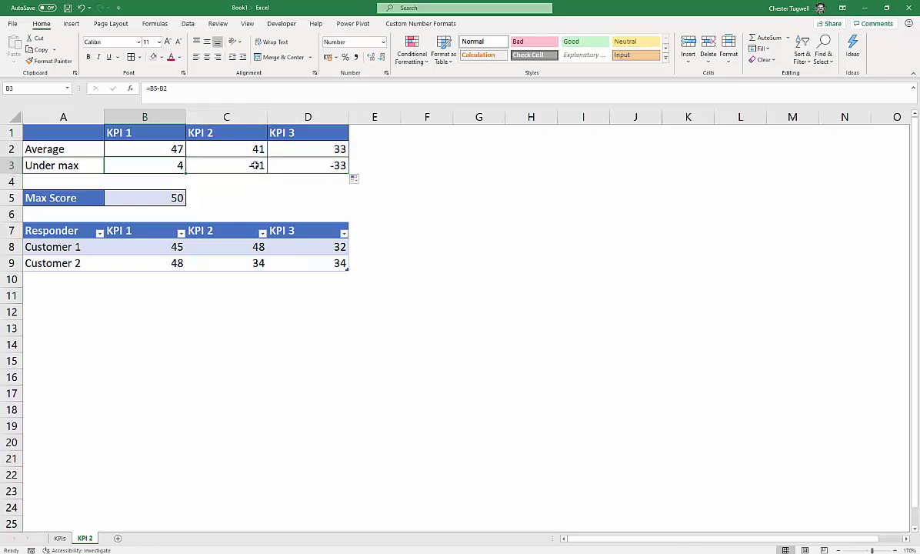
double_click(146, 165)
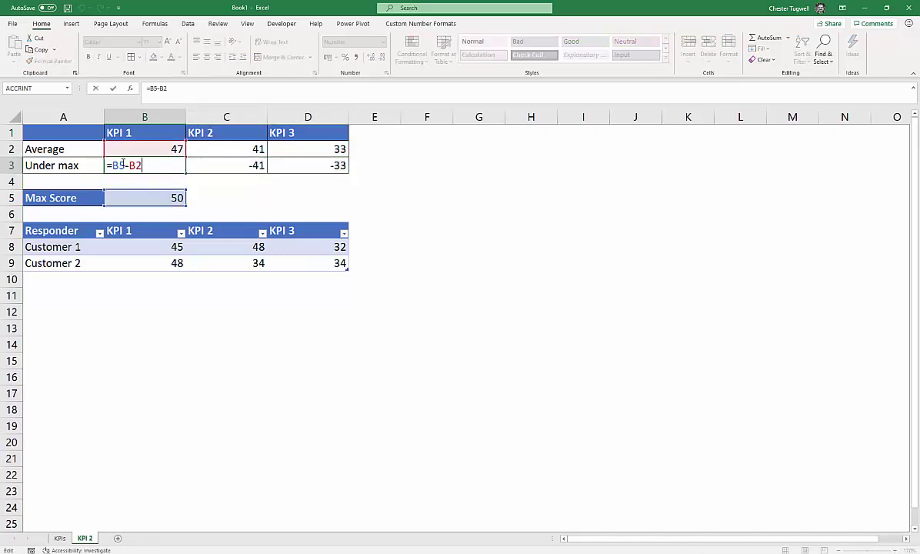
key(F4)
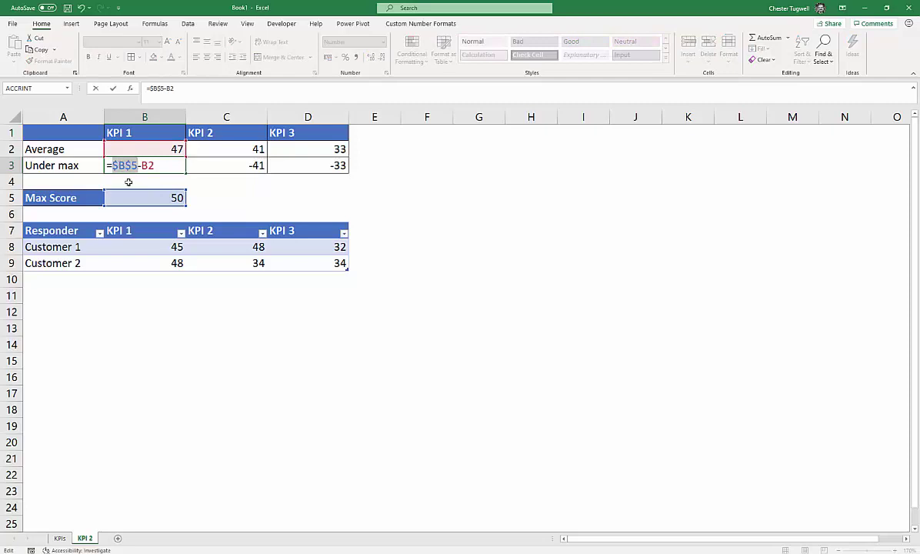
key(ctrl+Return)
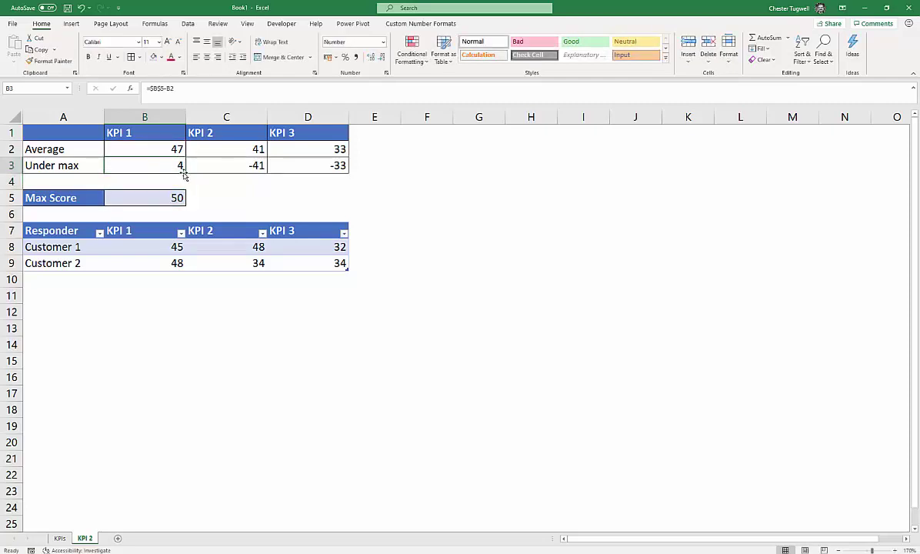
drag(185, 173, 326, 165)
click(375, 181)
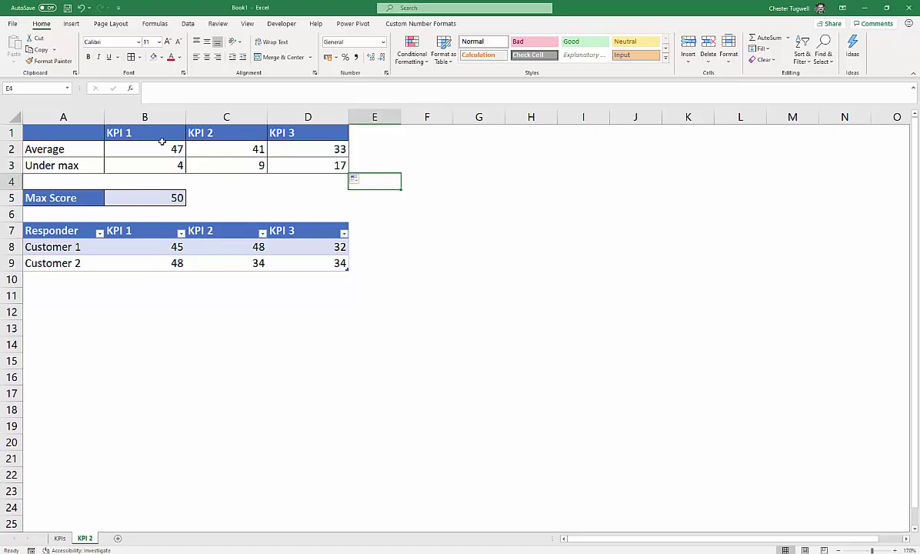
- Insert a doughnut chart from B1:B3 plotting the KPI 1 average 47 and gap 4
drag(156, 134, 149, 170)
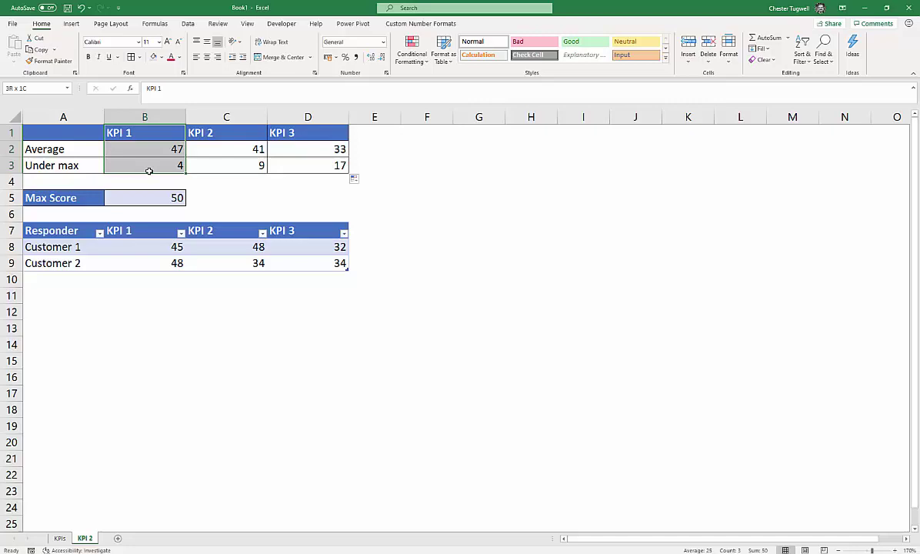
drag(149, 171, 149, 165)
click(71, 25)
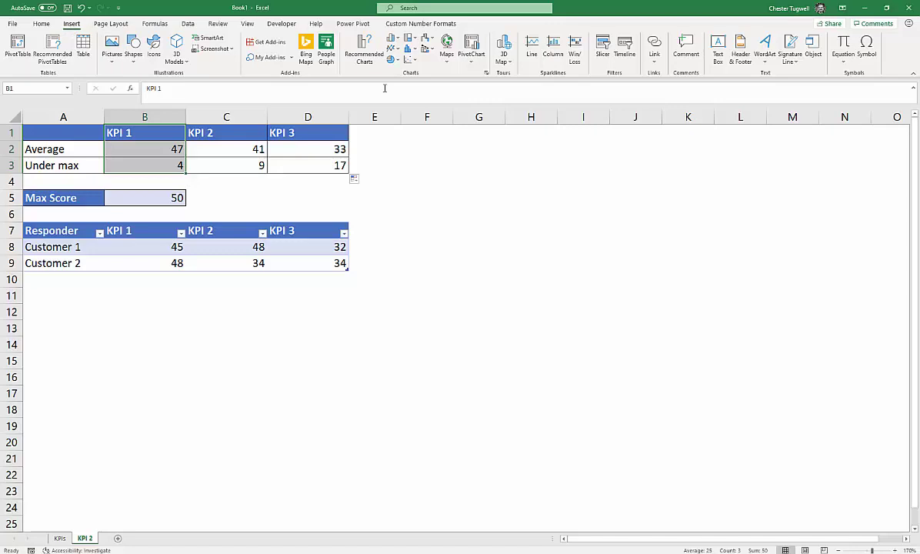
click(397, 62)
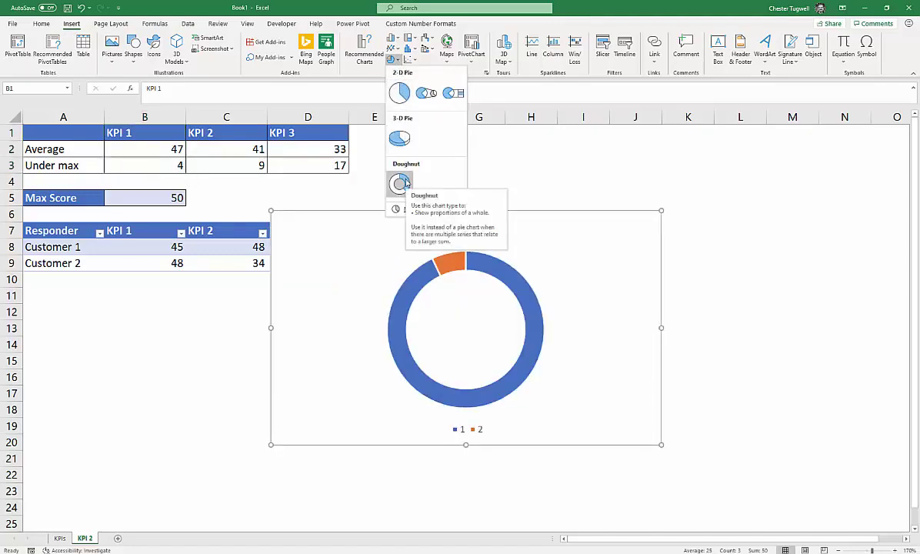
click(401, 183)
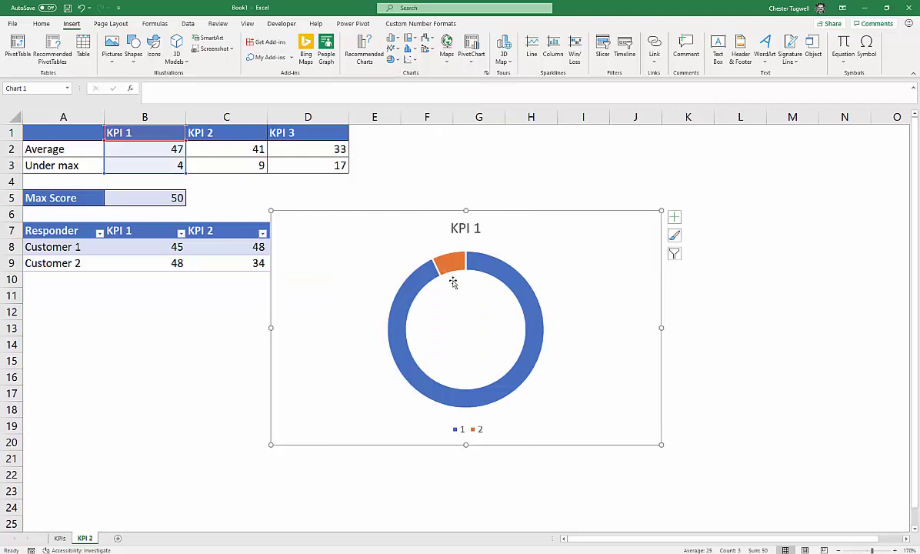
click(183, 165)
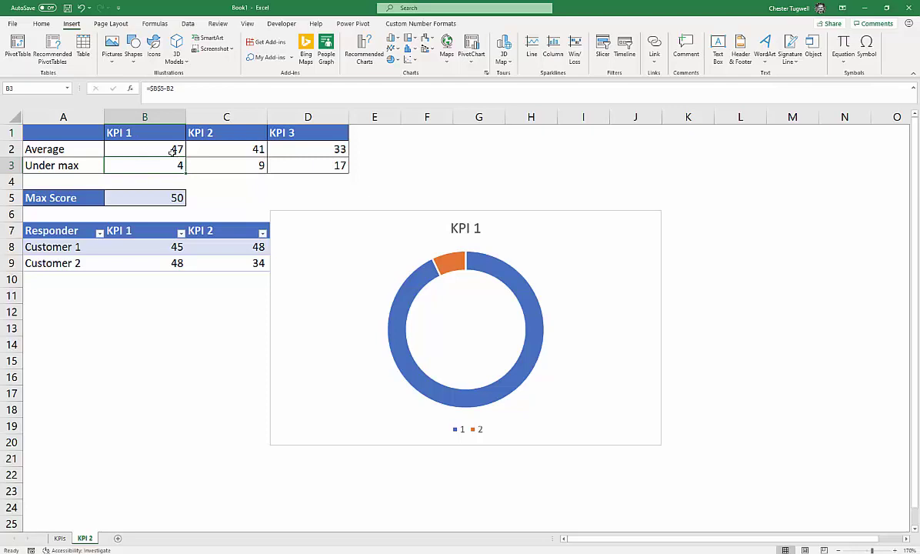
- Remove the KPI 1 chart legend and set the doughnut hole size to 70%
click(616, 219)
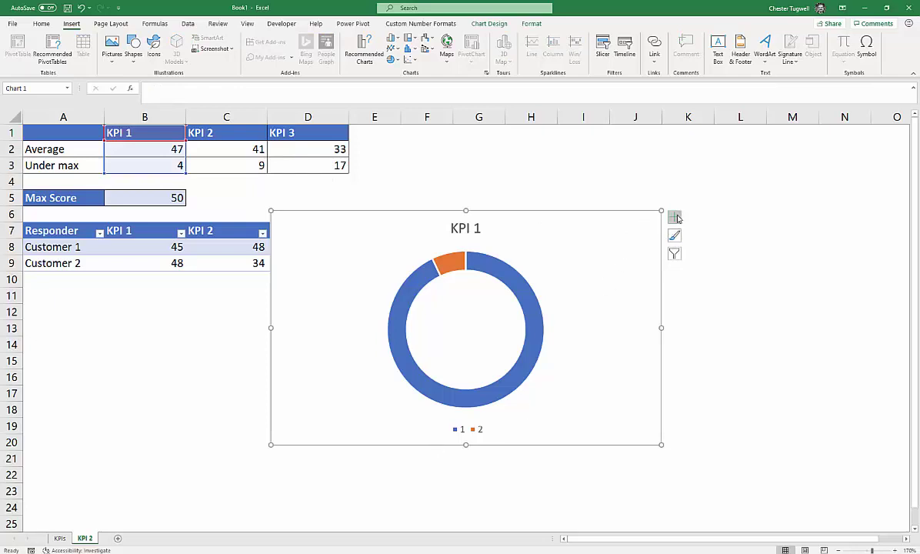
click(675, 218)
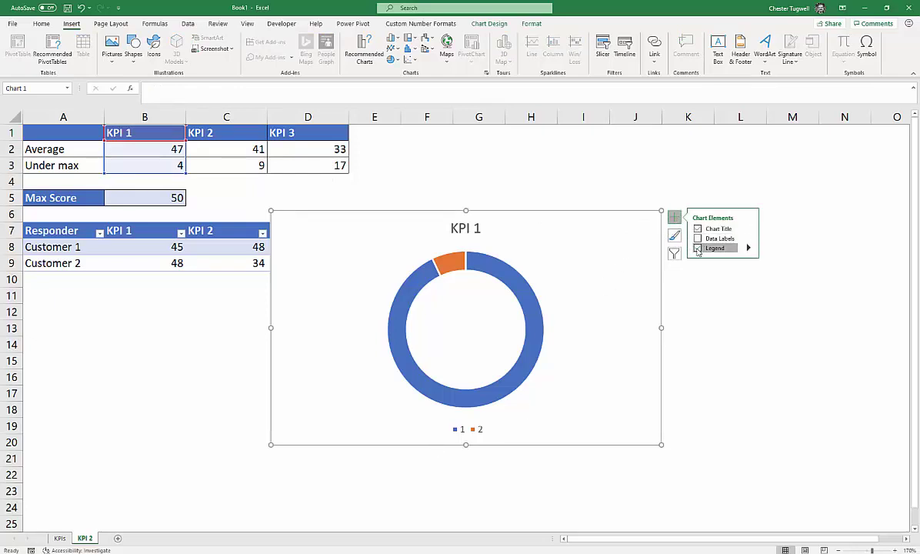
click(697, 249)
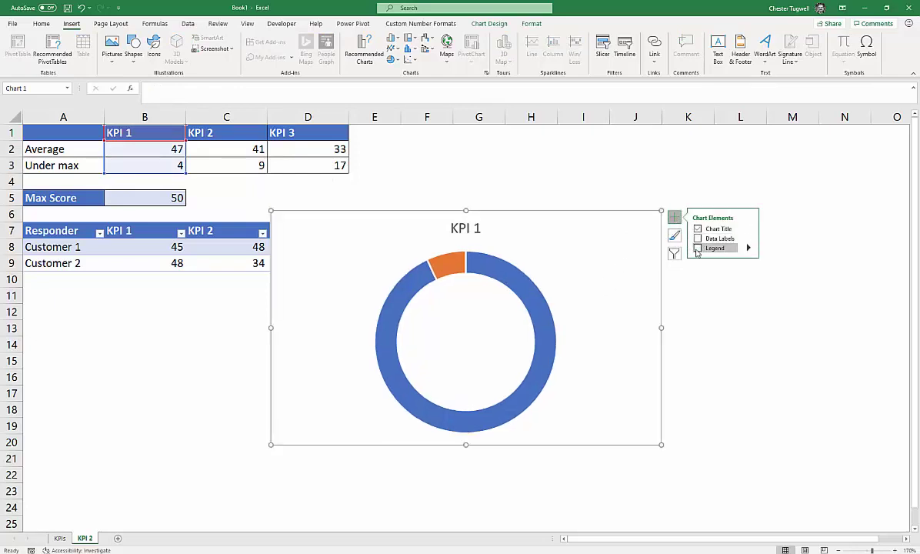
double_click(522, 286)
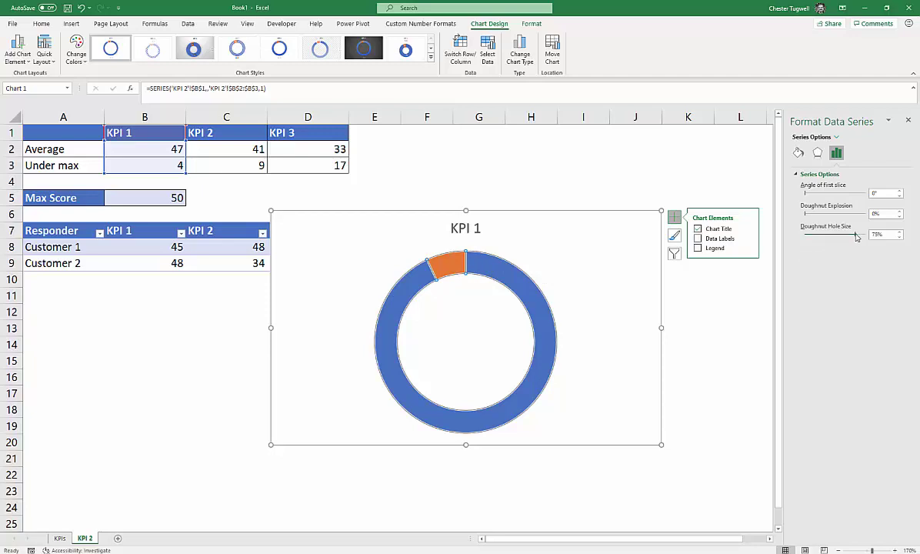
drag(854, 237, 849, 236)
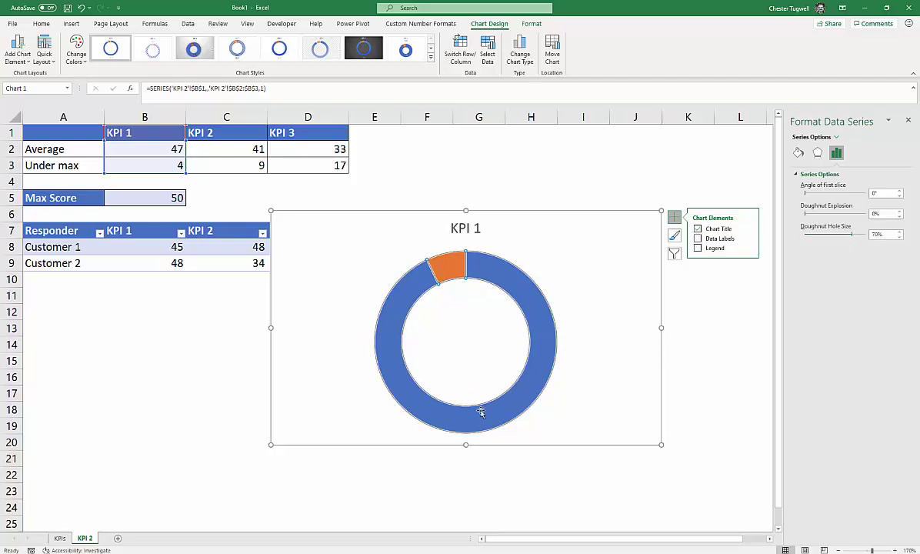
mouse_move(396, 300)
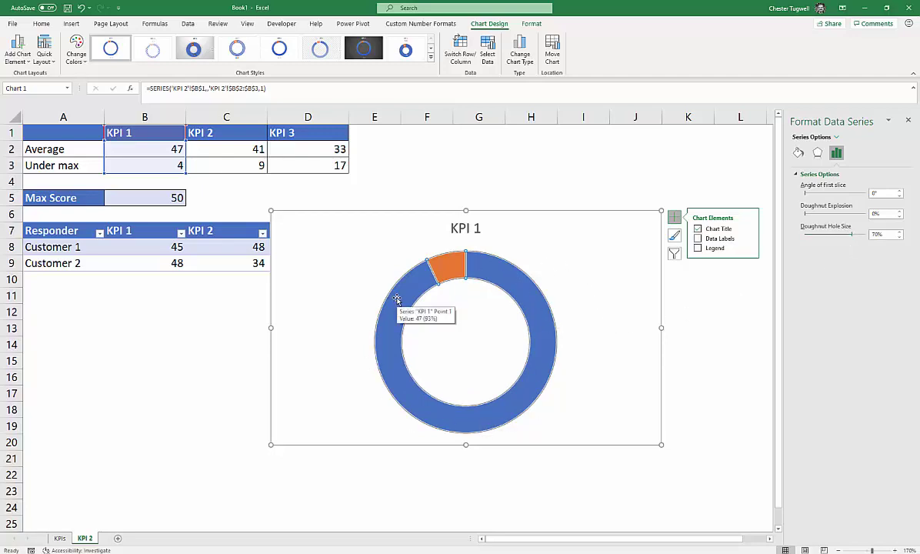
- Set the doughnut series Shape Outline to No Outline
click(500, 271)
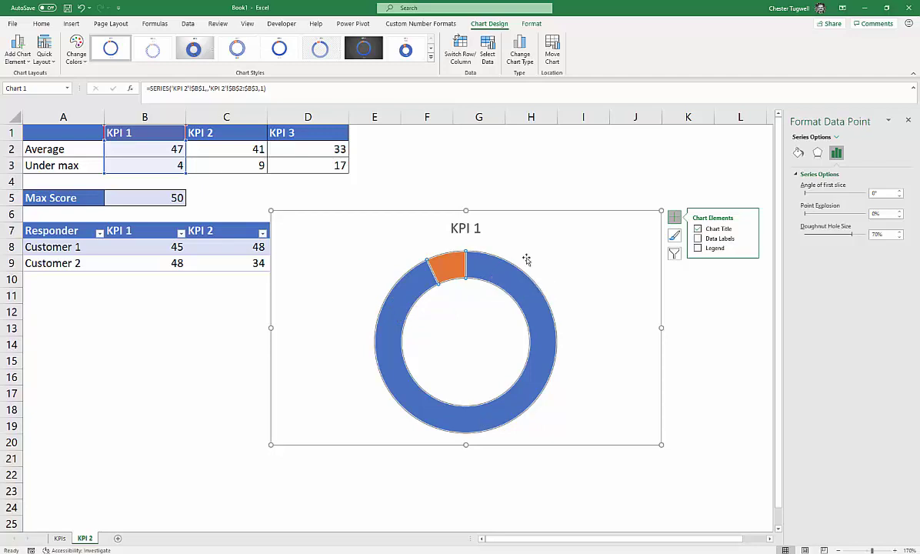
click(523, 263)
click(508, 277)
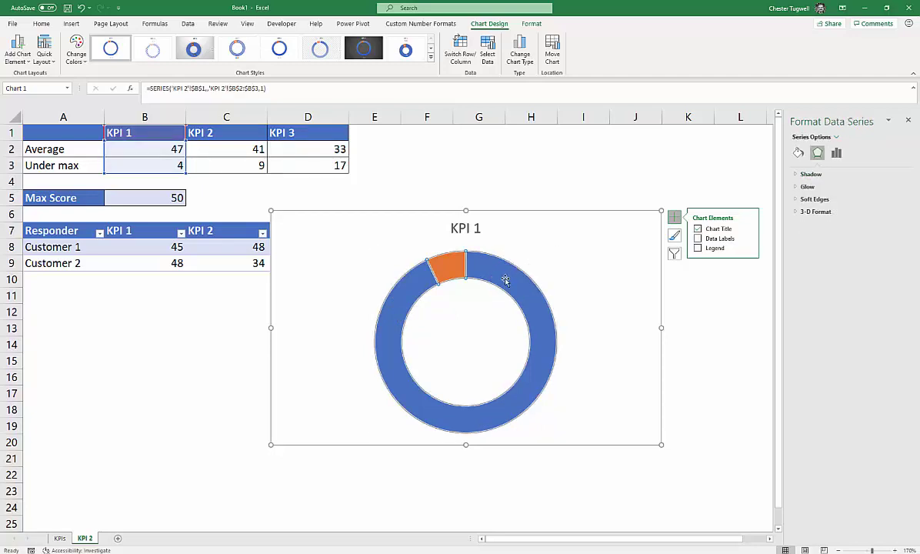
click(519, 238)
click(538, 300)
click(42, 23)
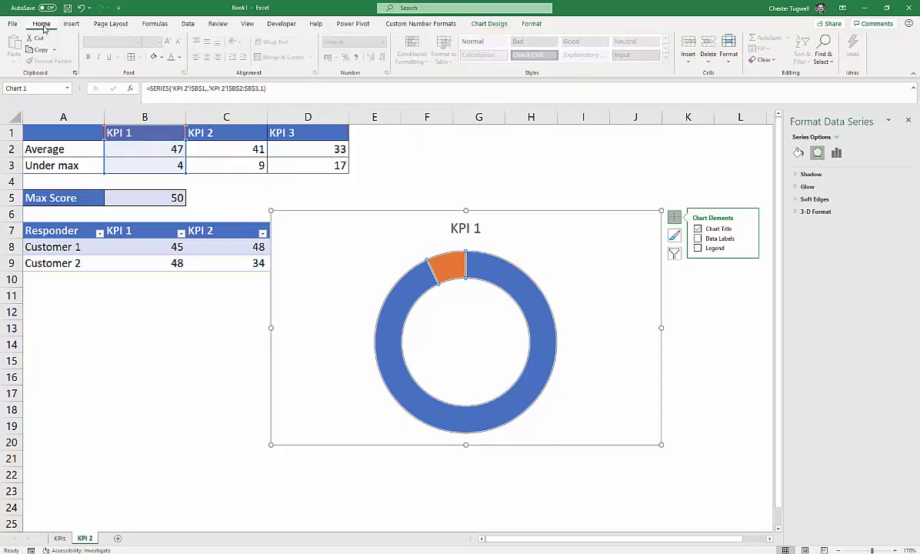
click(162, 58)
click(163, 57)
click(532, 24)
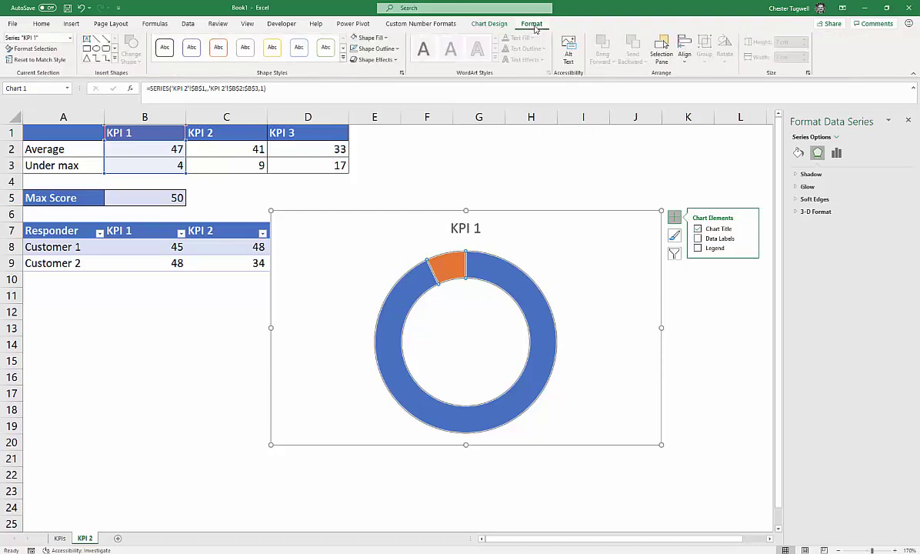
click(398, 51)
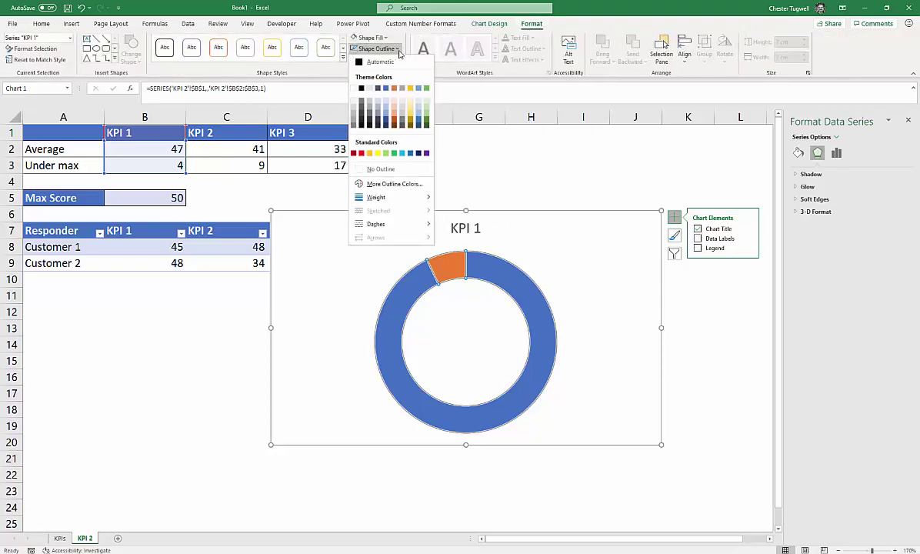
click(372, 172)
- Select the plot area, ring series and chart area to check the outline-free ring
click(548, 254)
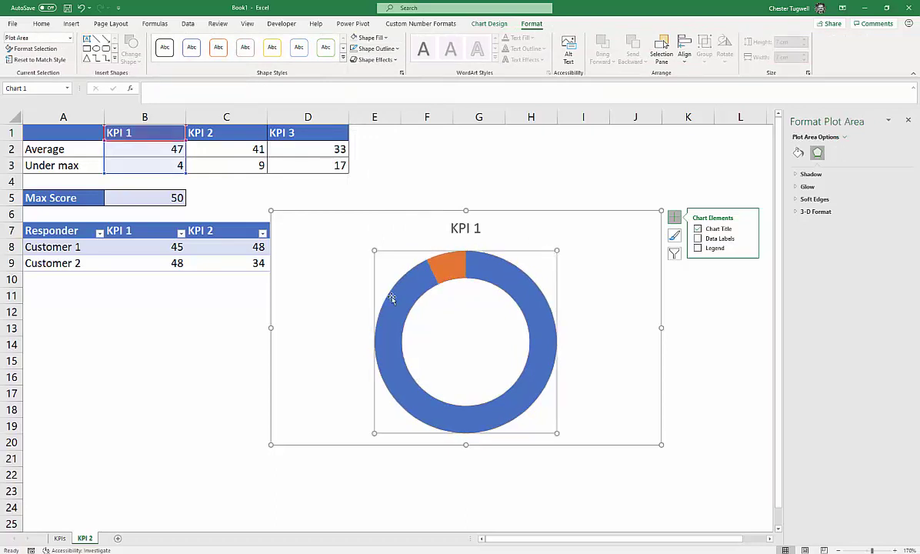
mouse_move(422, 278)
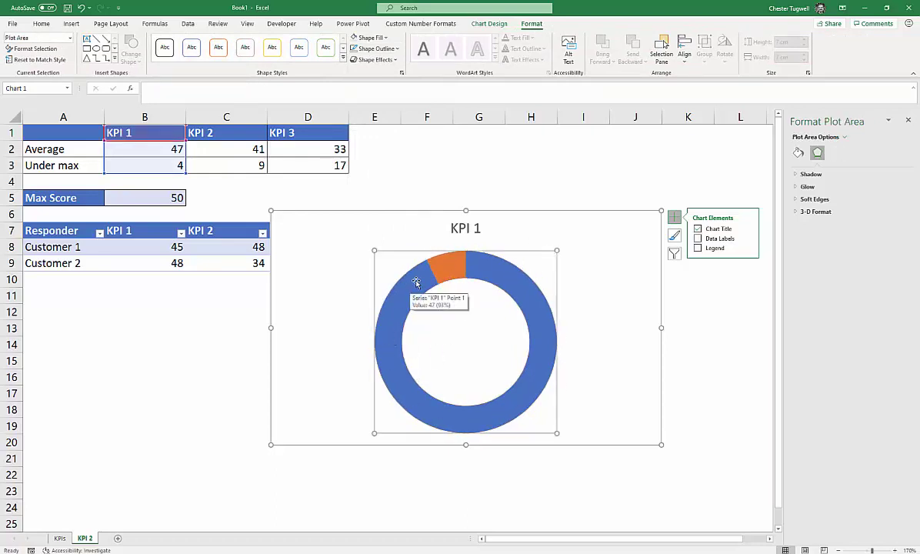
click(455, 283)
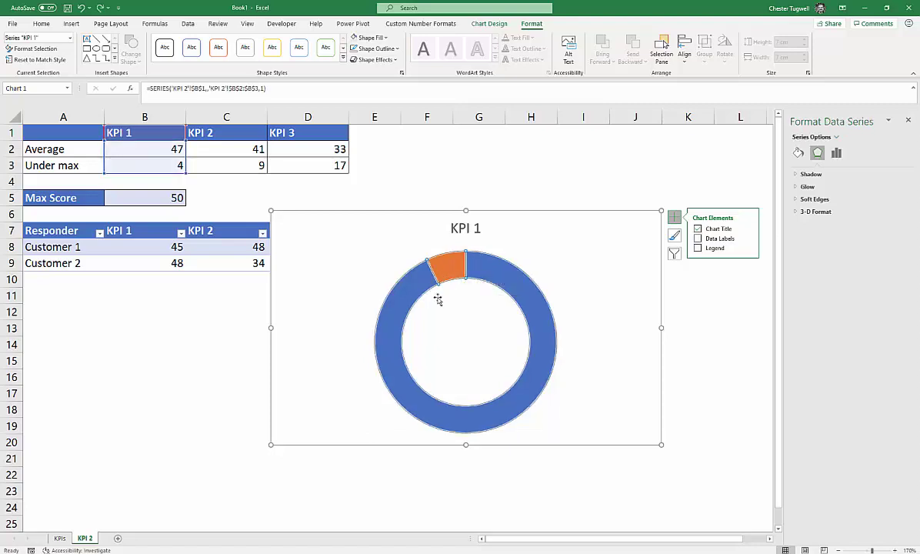
click(438, 300)
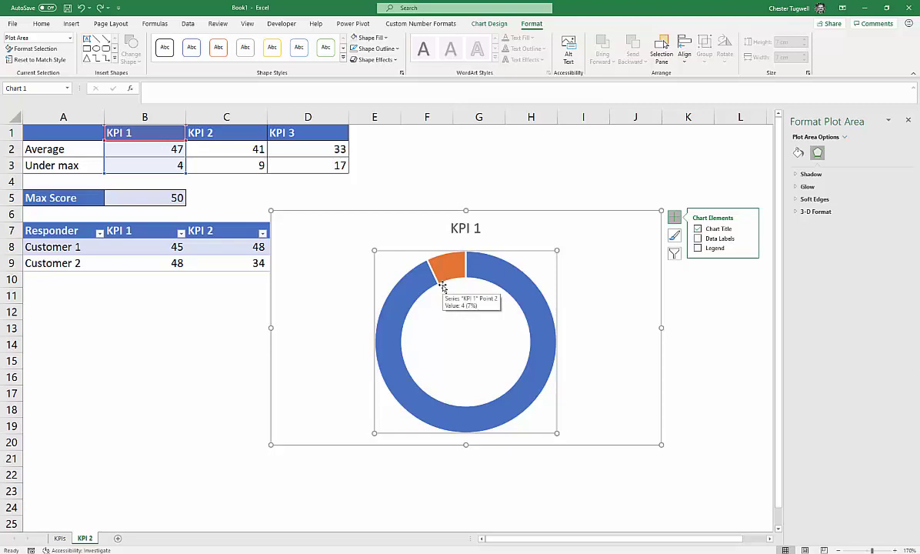
click(439, 275)
click(530, 249)
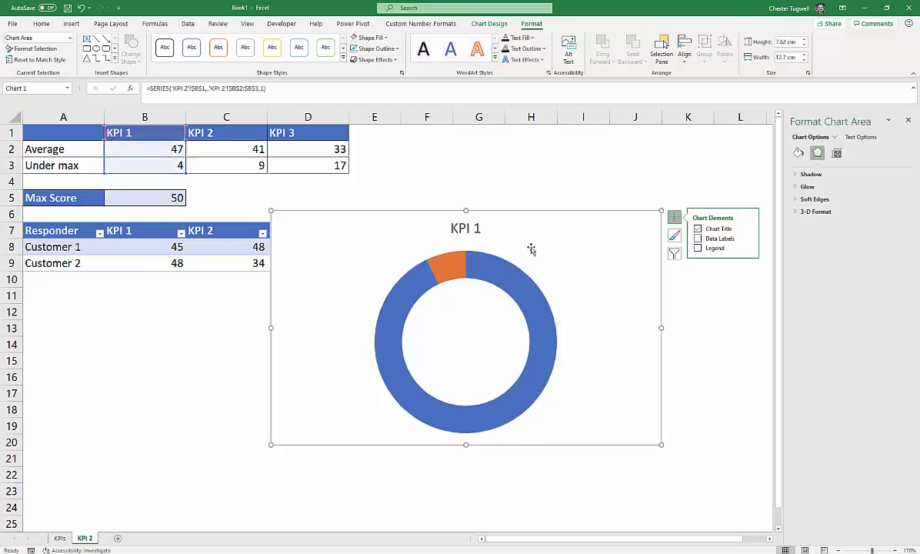
- Select the KPI 1 doughnut ring and browse the Home fill colours without applying one
click(482, 276)
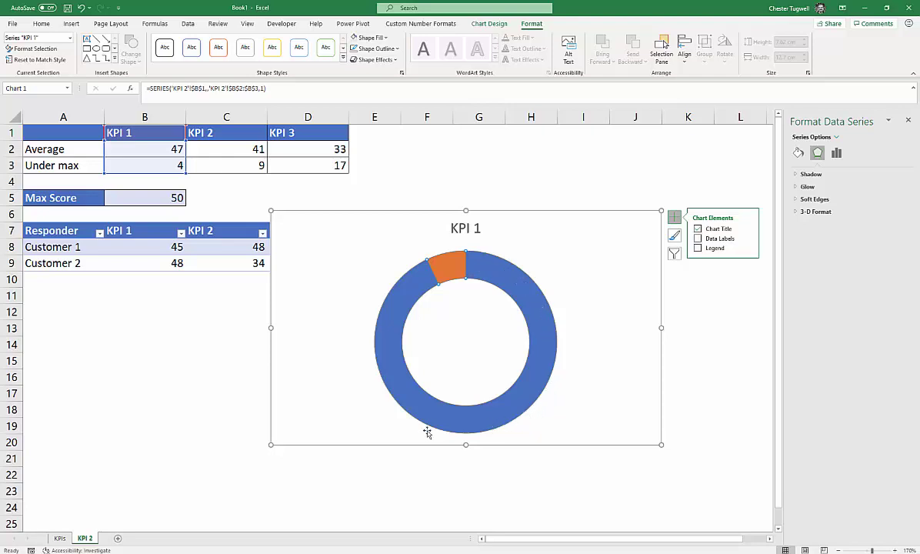
click(450, 268)
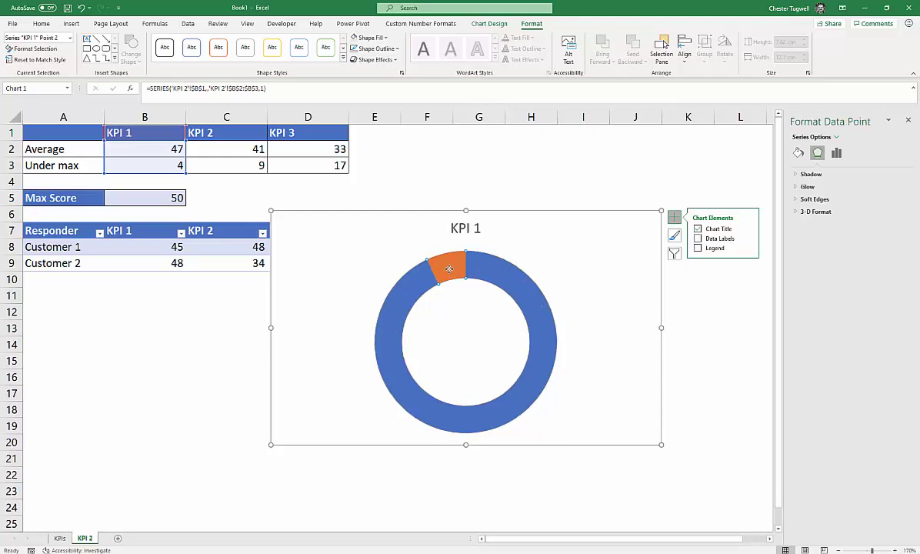
click(42, 24)
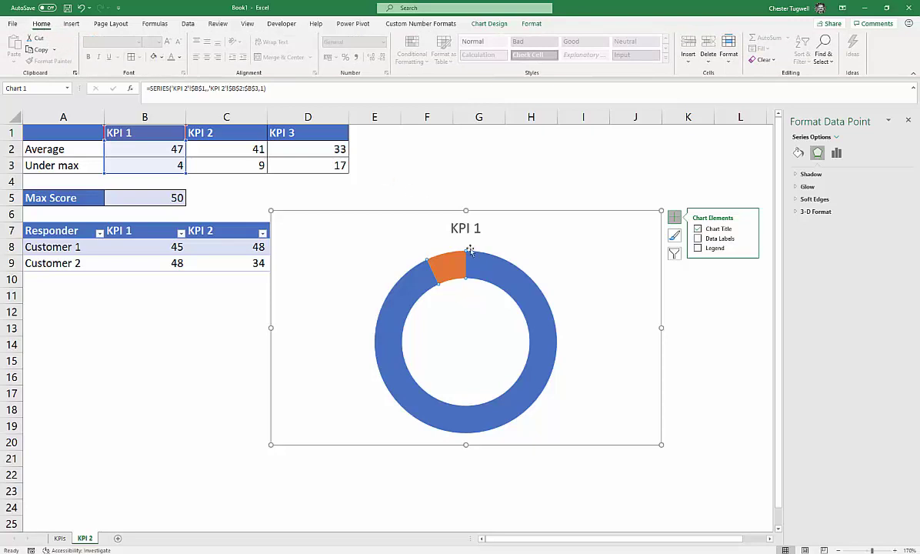
click(514, 259)
click(507, 272)
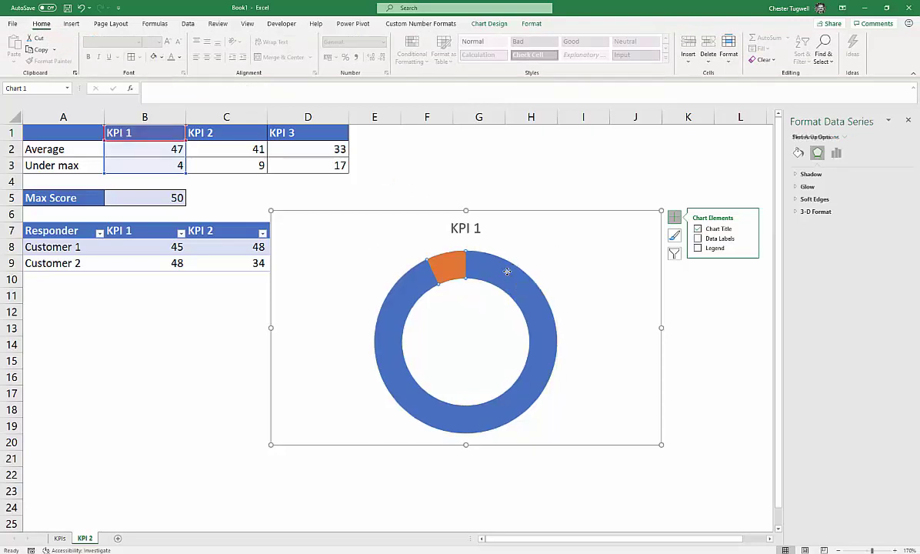
click(513, 259)
click(523, 279)
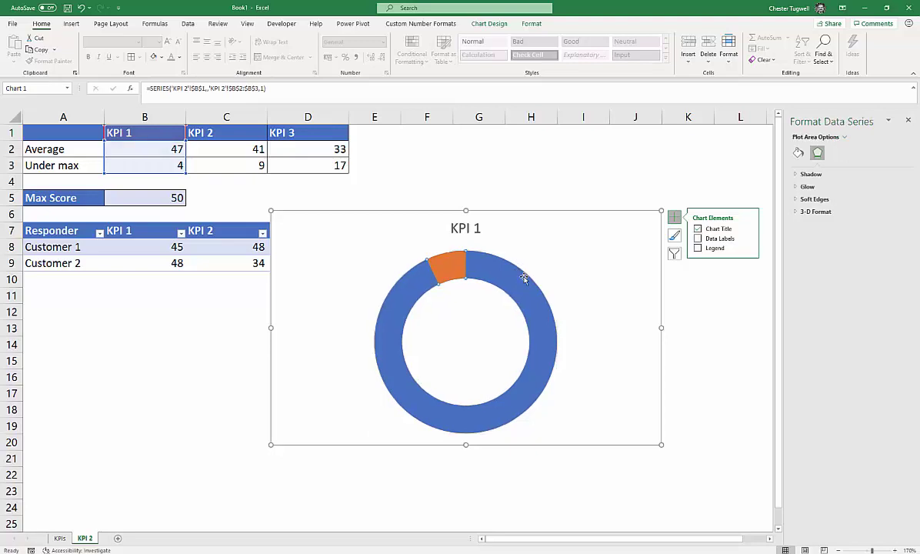
click(540, 303)
click(532, 299)
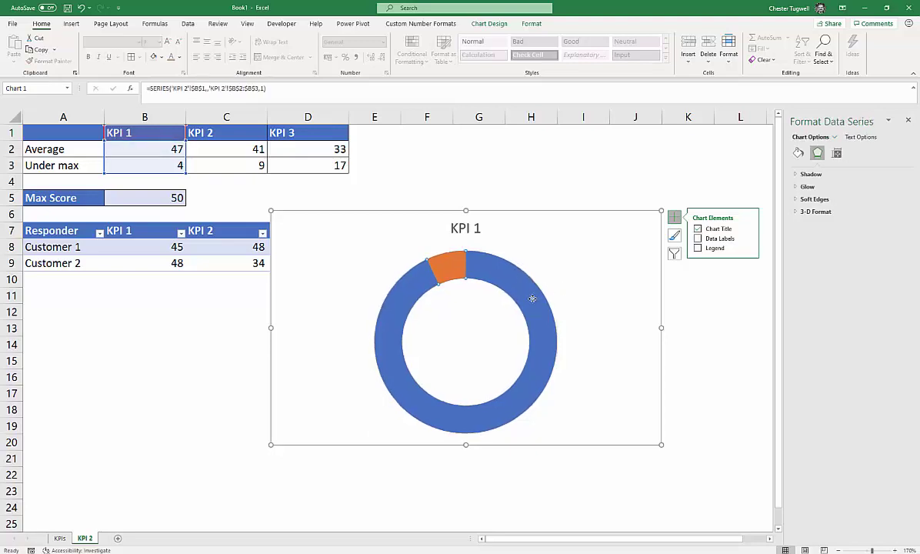
click(502, 236)
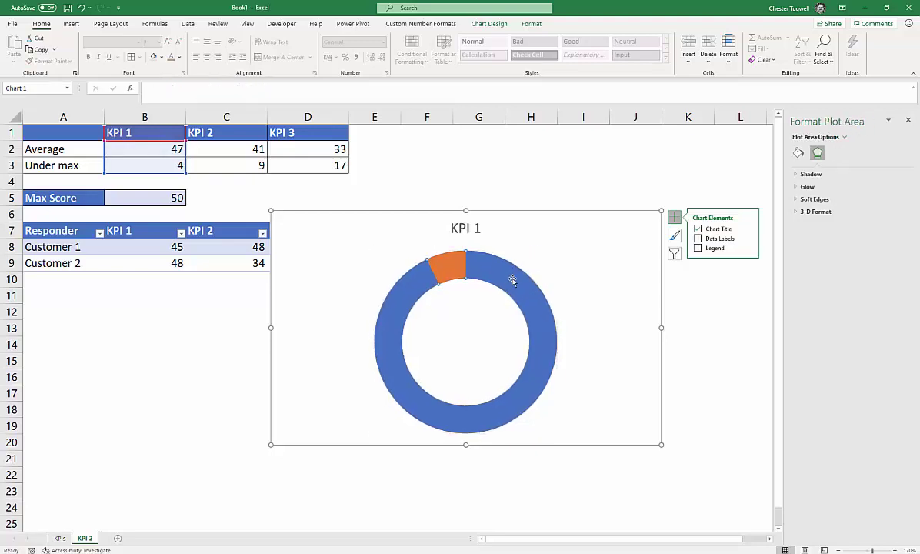
click(513, 281)
click(161, 58)
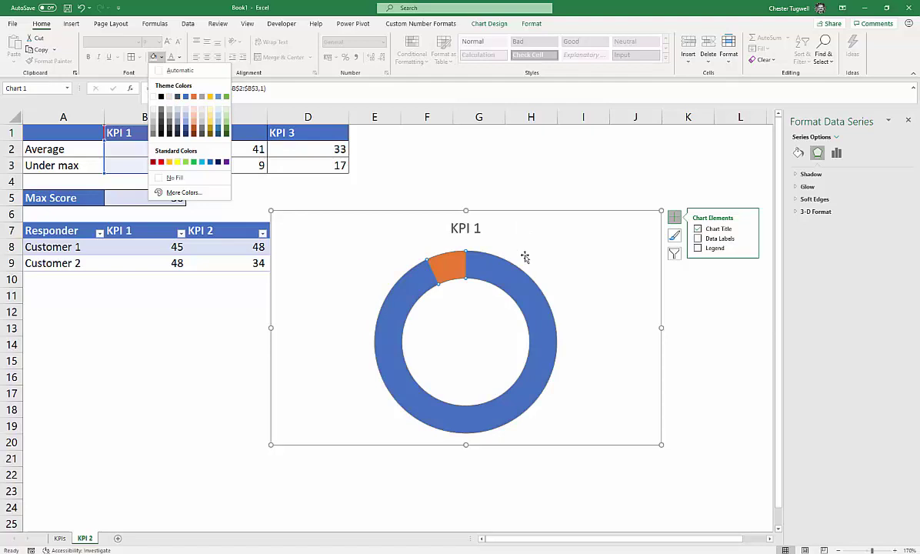
key(Escape)
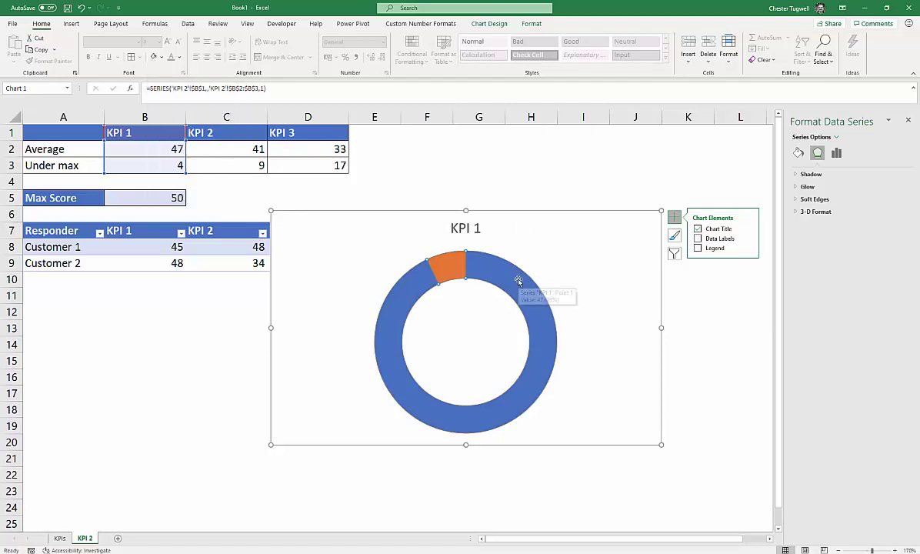
- Fill the orange remainder slice of the KPI 1 doughnut pale grey
click(486, 264)
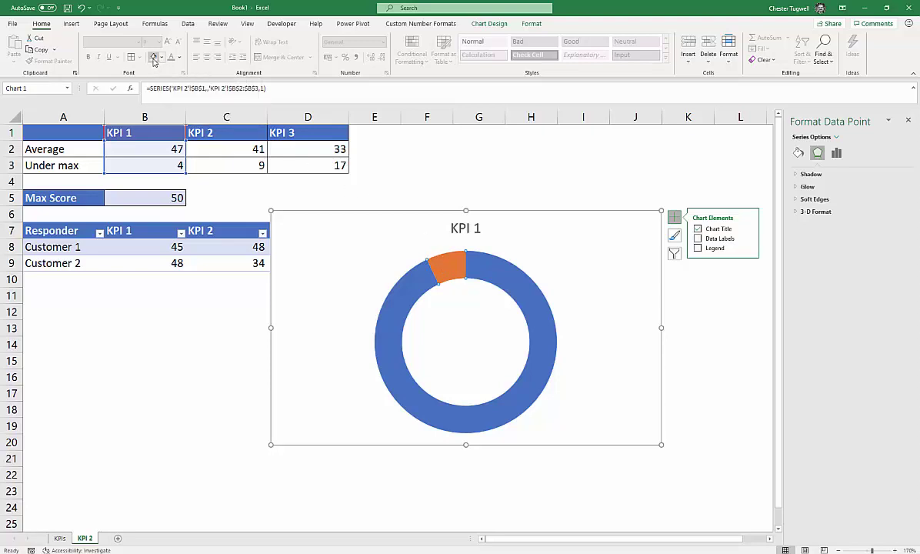
click(161, 58)
click(155, 97)
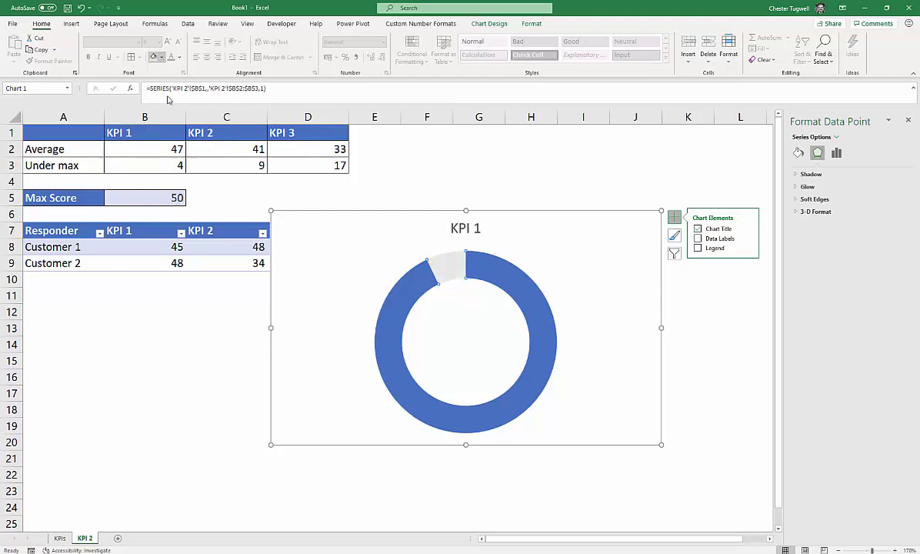
click(548, 259)
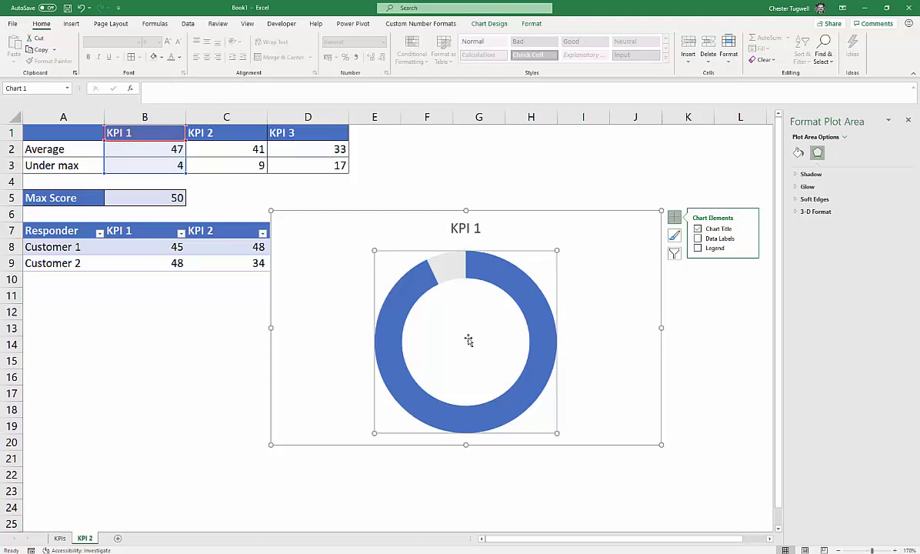
- Check the B2 average, then draw a text box inside the KPI 1 doughnut's hole
click(148, 148)
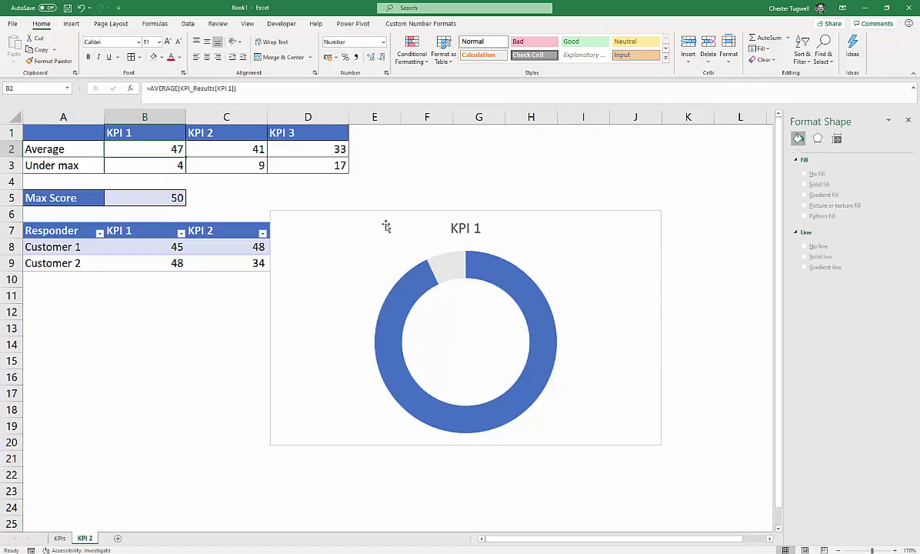
click(359, 213)
click(70, 24)
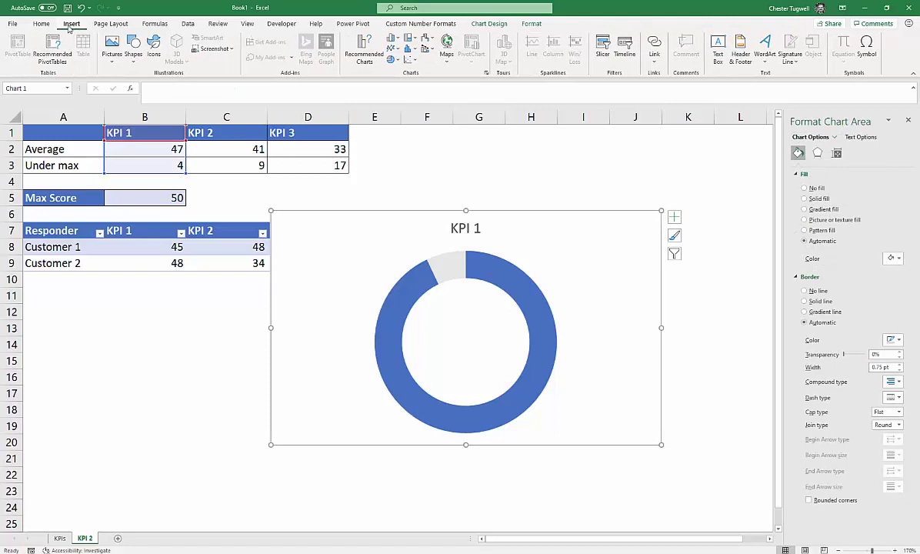
click(718, 59)
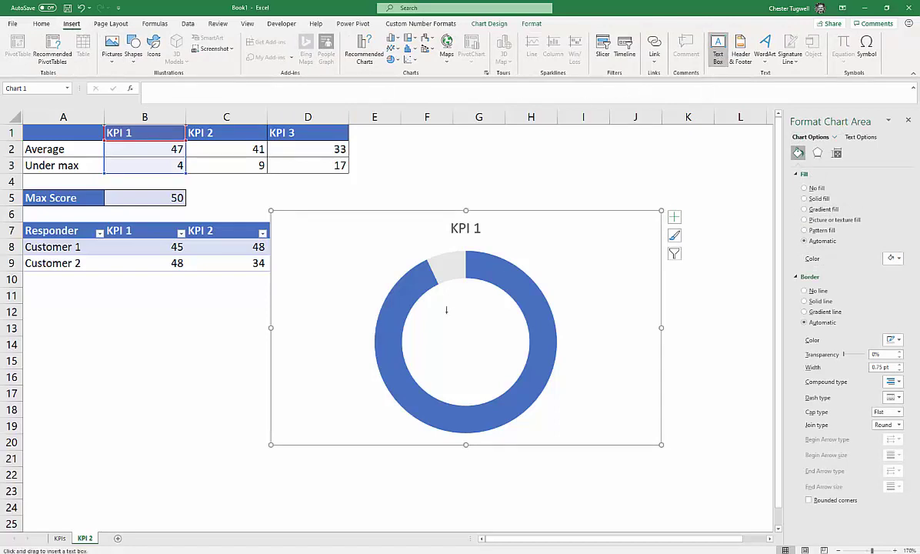
drag(425, 312, 507, 371)
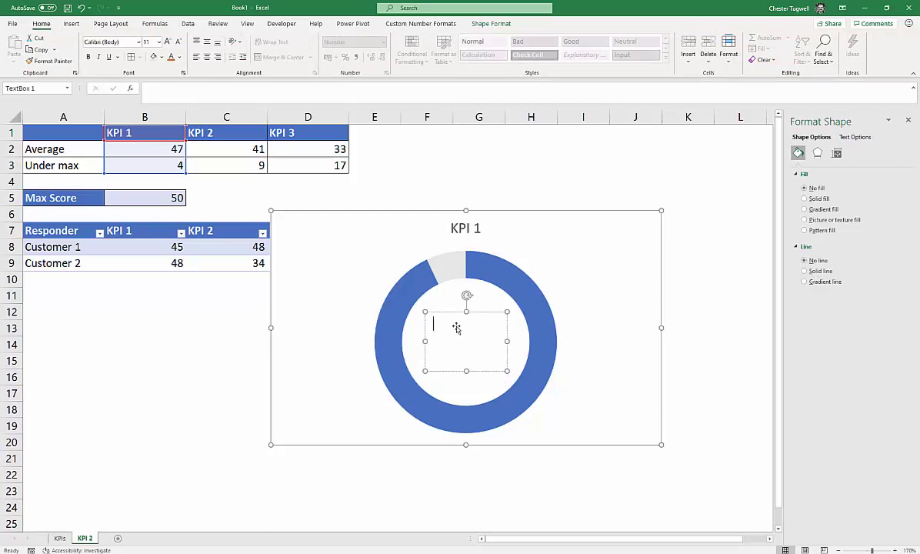
- Link the centre text box to cell B2 so it displays 47
click(176, 93)
text(=)
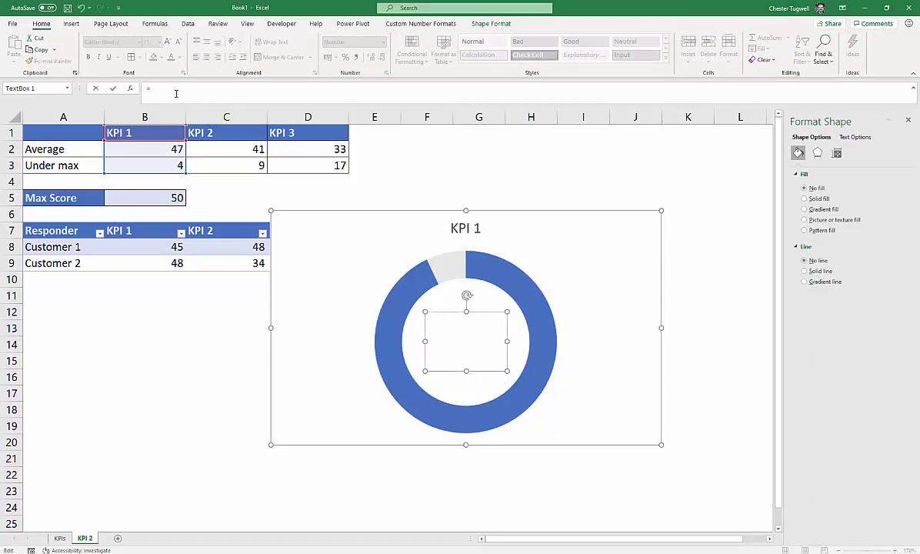
click(176, 149)
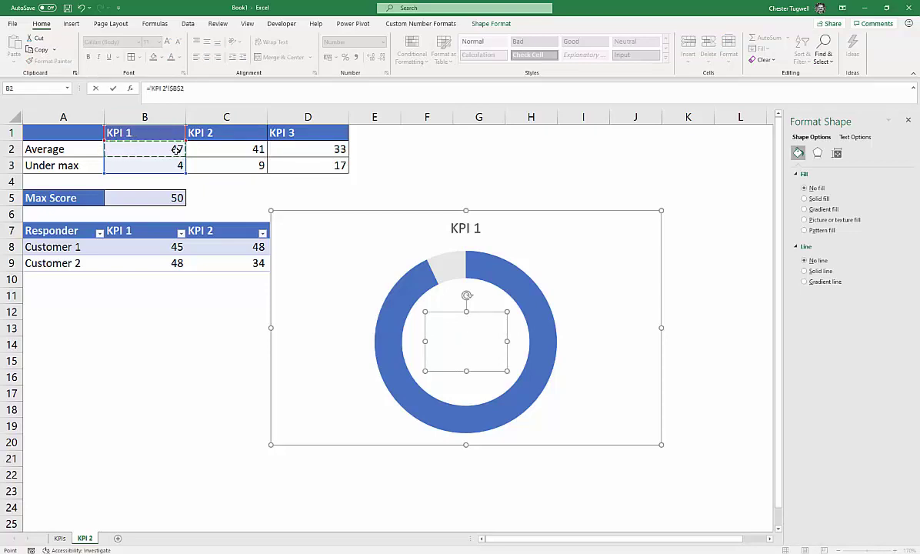
key(Return)
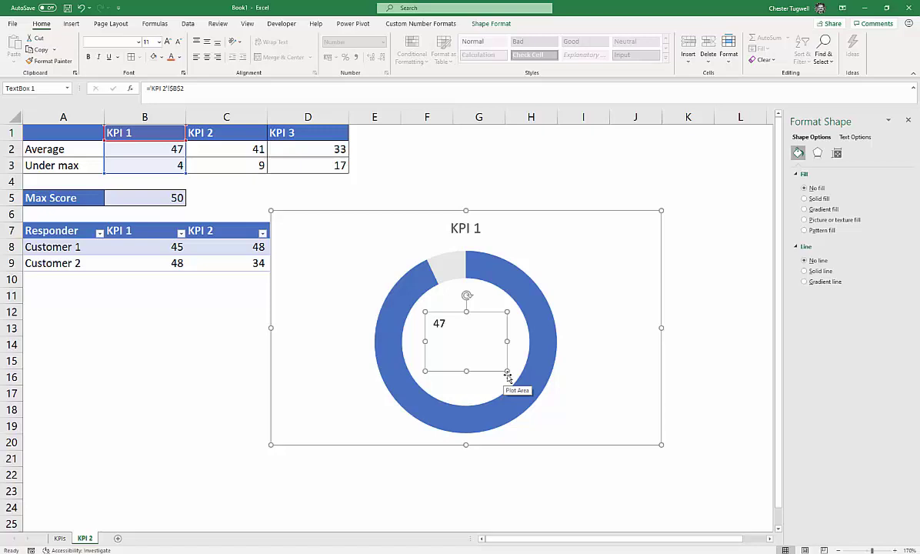
- Make the 47 larger, bold, blue to match the ring, and centred
click(166, 41)
click(166, 42)
click(166, 41)
click(166, 42)
click(167, 42)
click(166, 42)
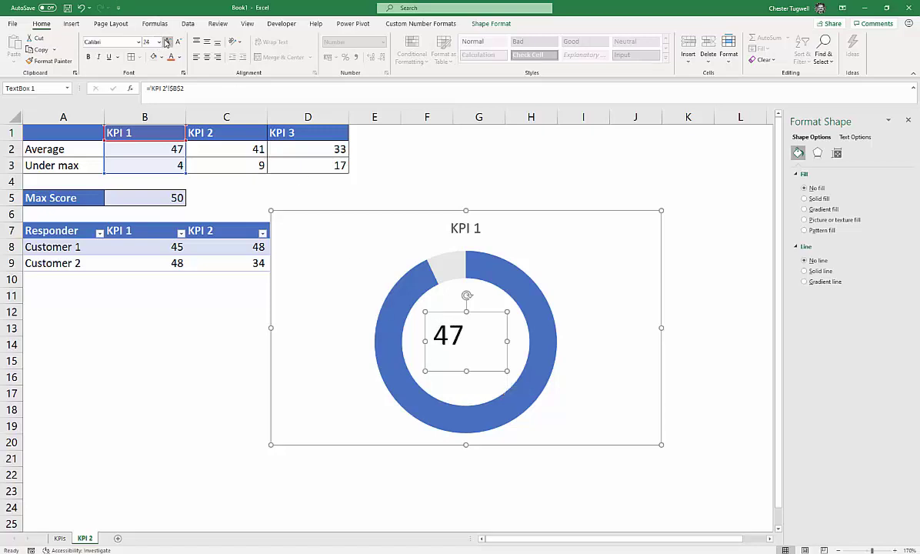
click(166, 42)
click(166, 42)
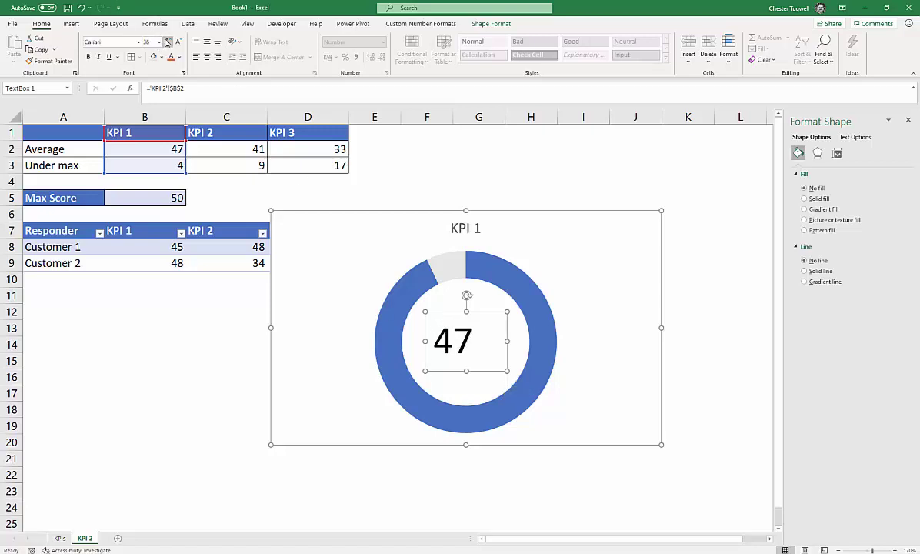
click(88, 58)
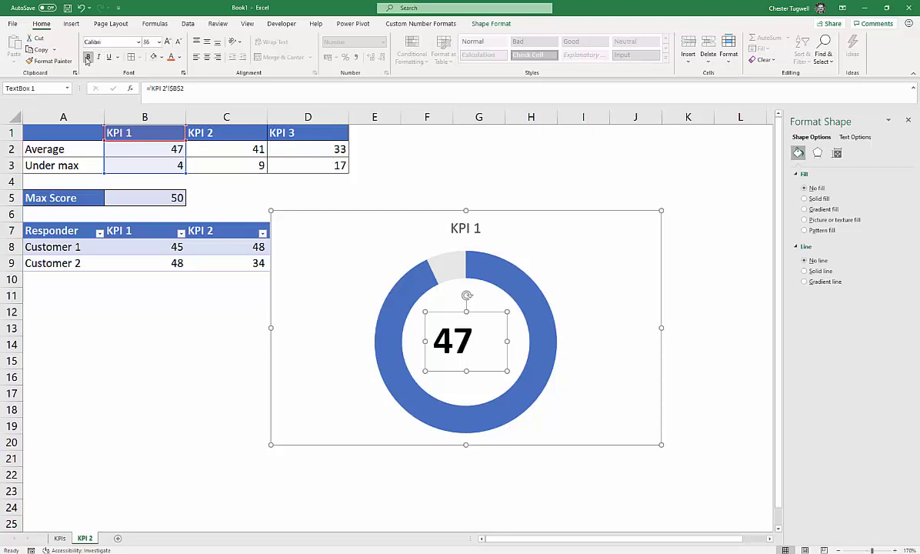
click(180, 58)
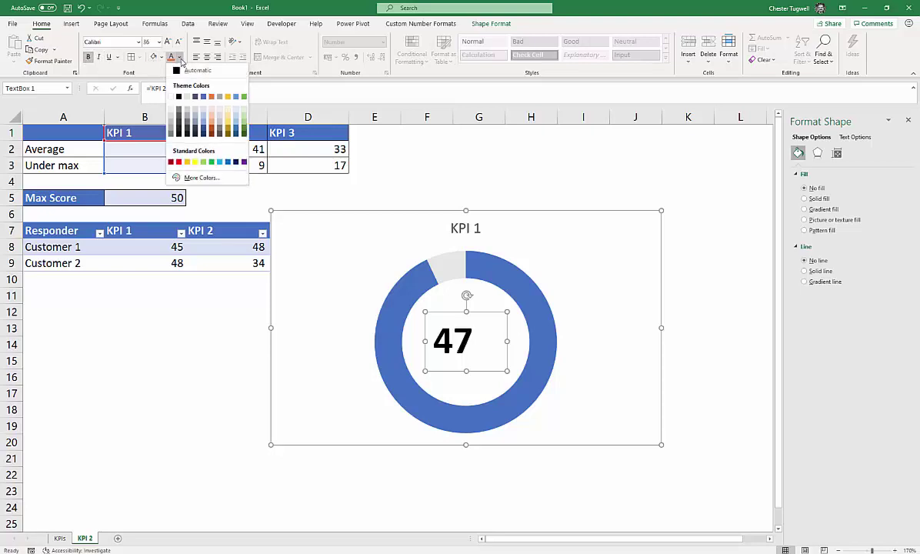
click(203, 96)
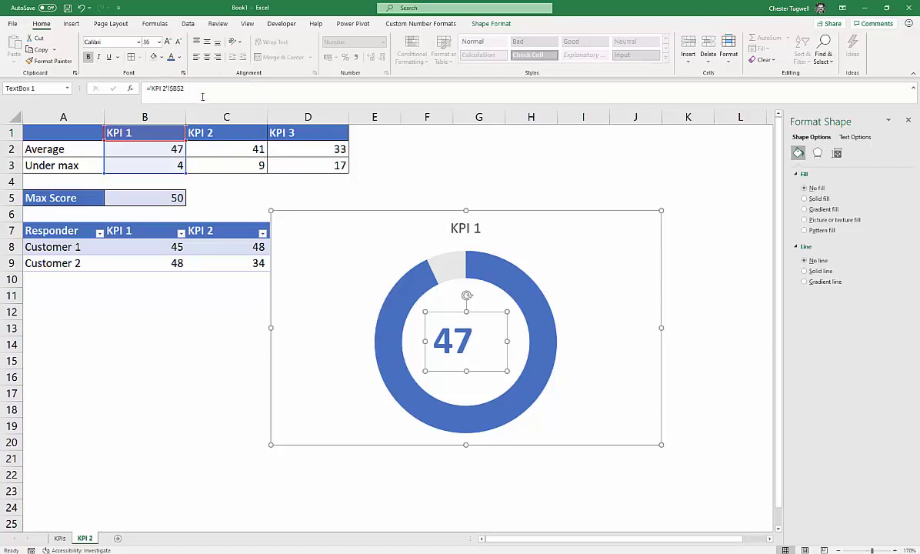
click(206, 59)
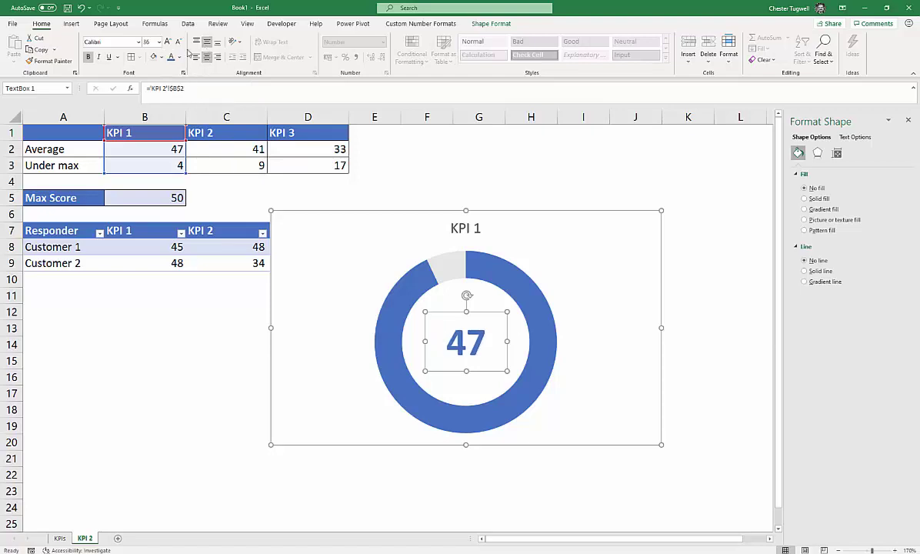
- Try 60 pt for the 47, then settle on 54 pt so it fits
click(168, 43)
click(169, 42)
click(169, 42)
click(169, 42)
click(169, 43)
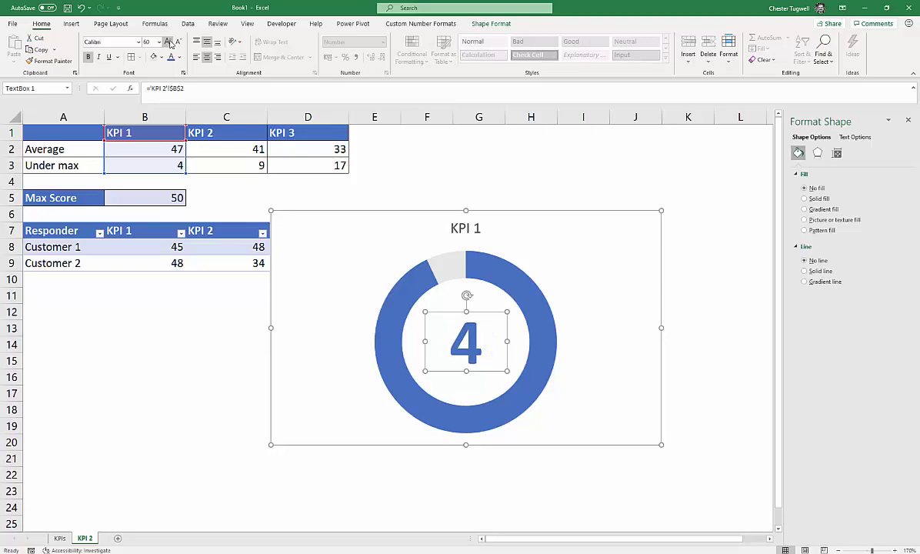
click(178, 43)
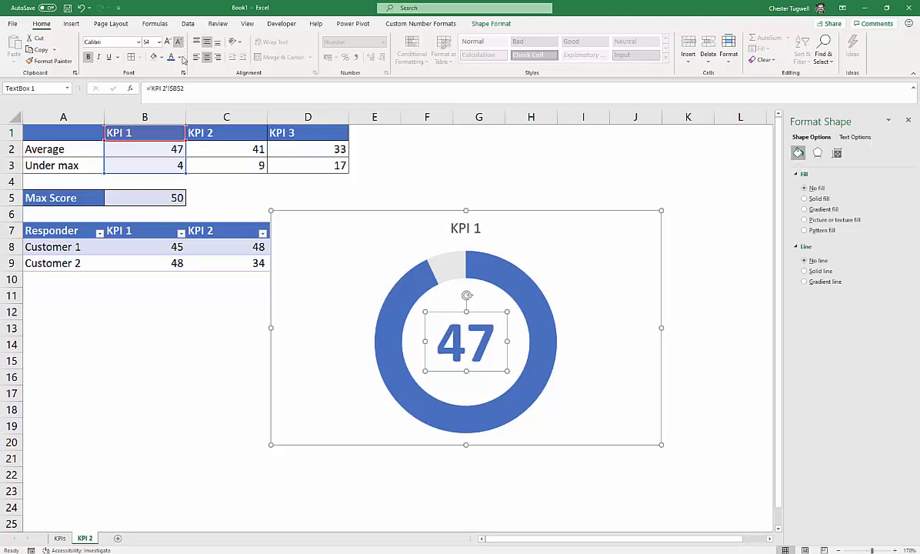
- Add one decimal to the B2 average, then remove it to show 47 again
click(716, 262)
click(482, 343)
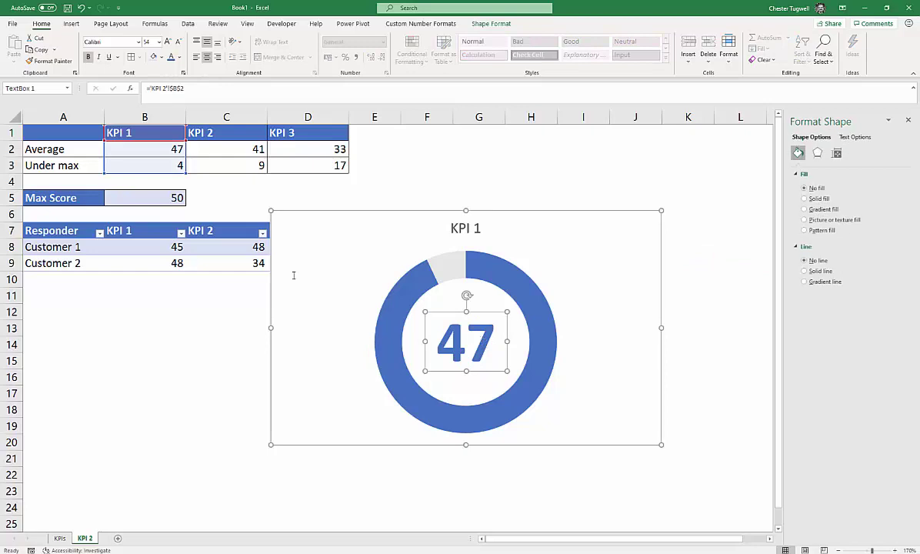
click(147, 148)
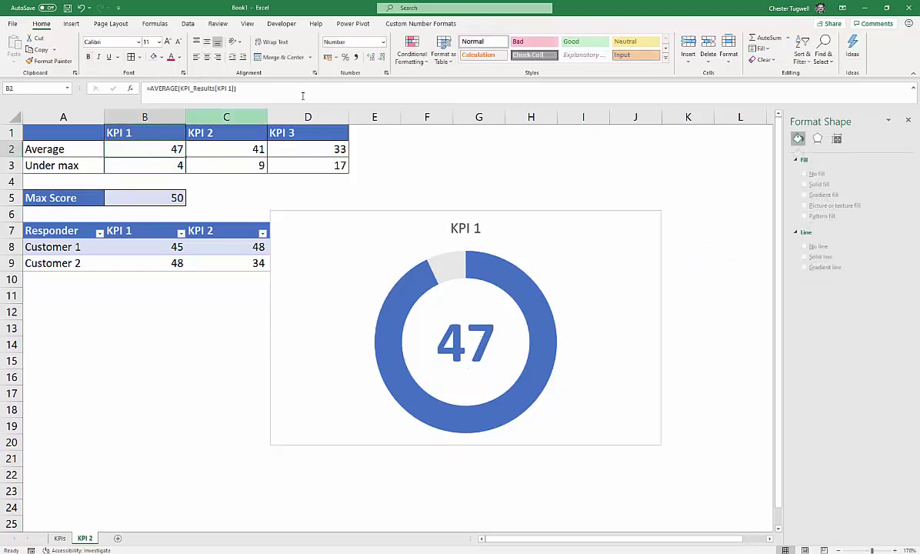
click(371, 57)
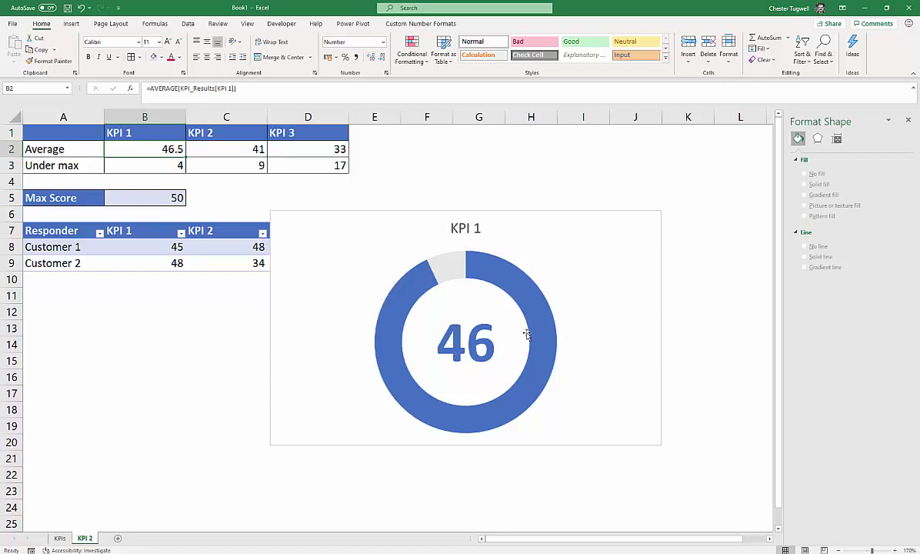
click(382, 58)
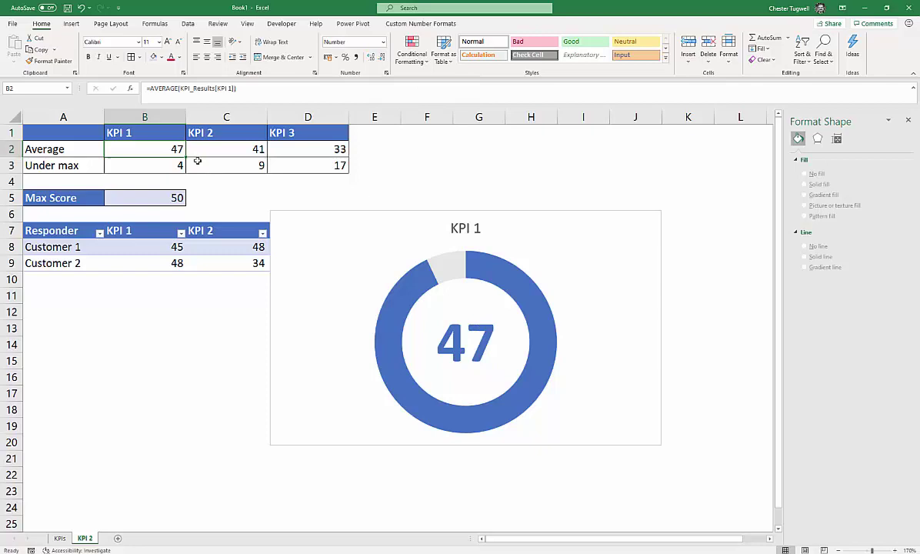
click(422, 316)
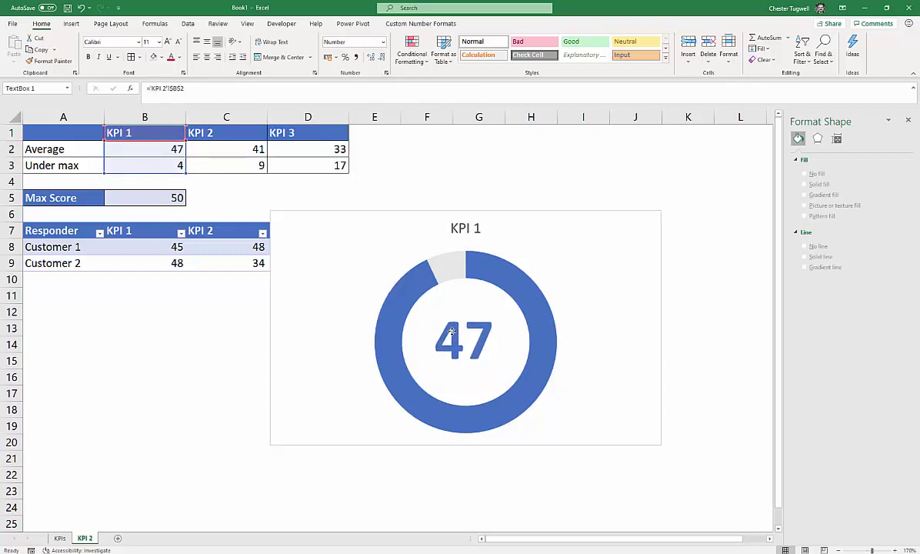
click(618, 314)
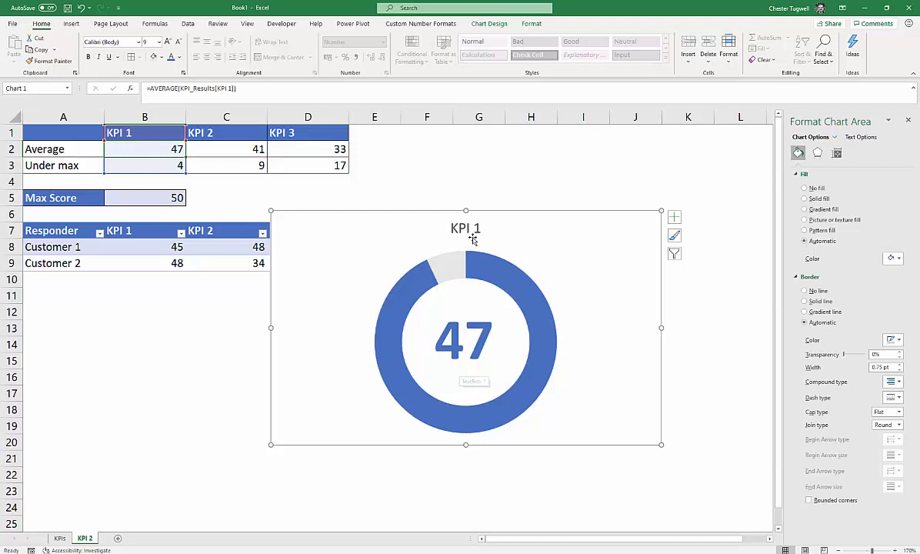
- Change Customer 2's KPI 1 score in B9 to 23
click(153, 263)
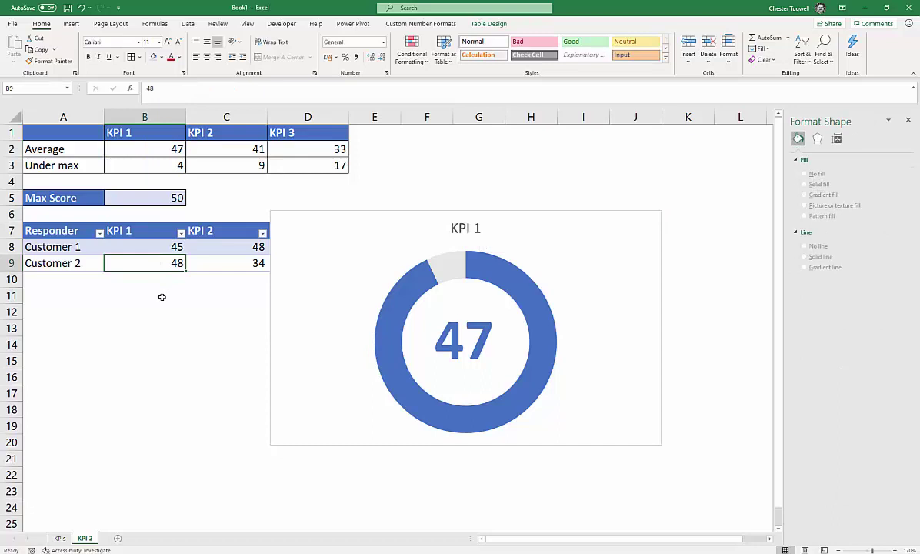
text(23)
click(162, 296)
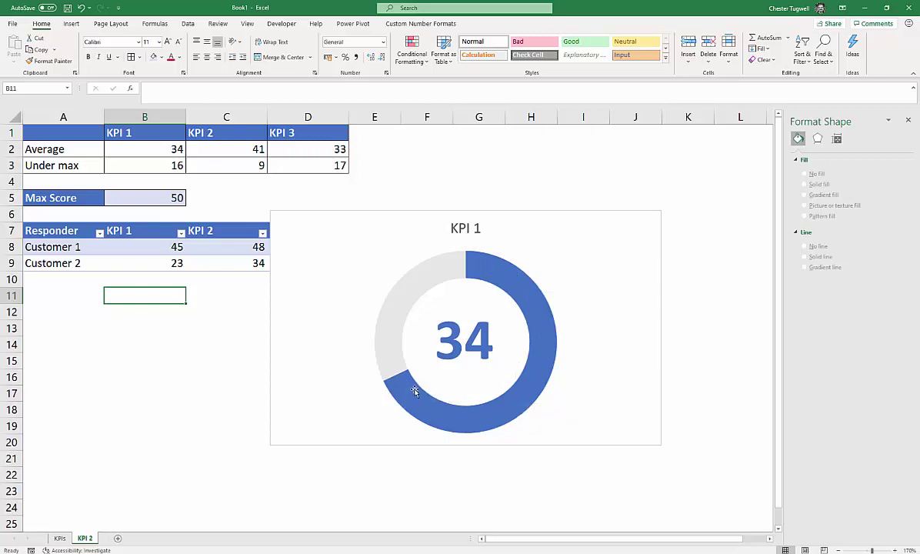
- Add a Customer 3 row in A10 with a KPI 1 score of 30 in B10
click(31, 278)
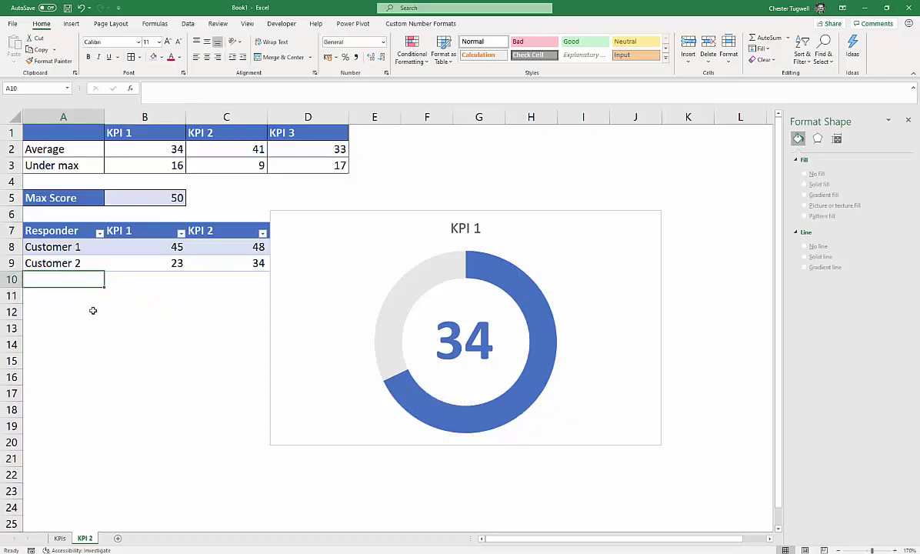
text(Customer 3)
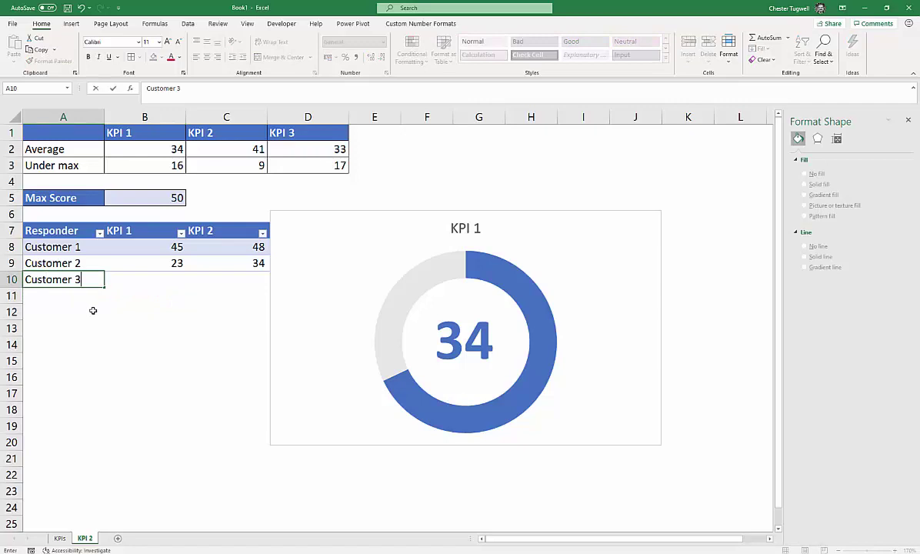
key(Tab)
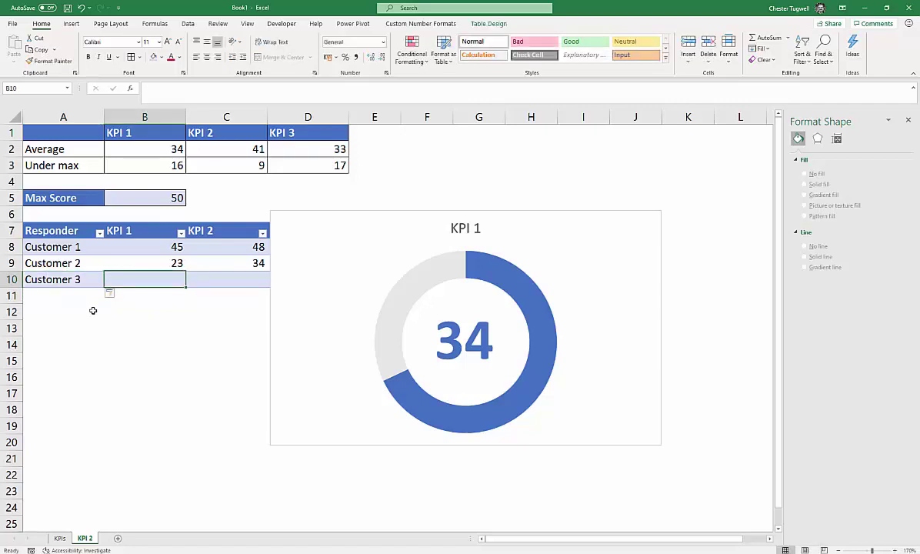
text(30)
key(Return)
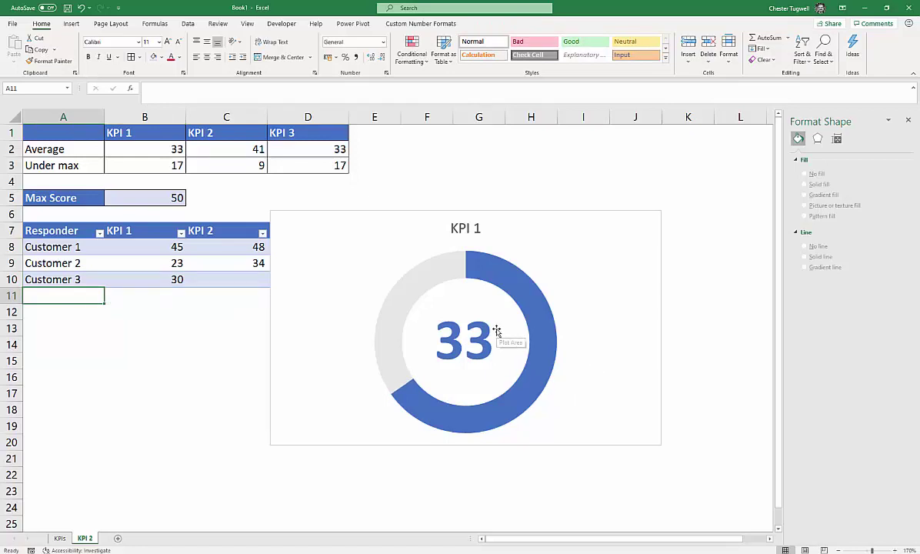
- Resize the KPI 1 chart to 7 cm by 7 cm and move it up beside the table
click(275, 324)
drag(270, 327, 354, 328)
drag(652, 328, 635, 328)
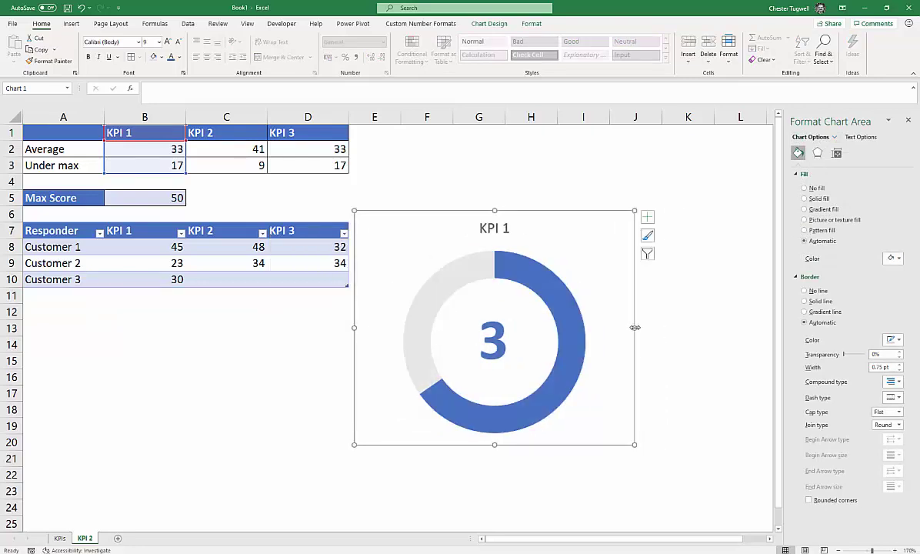
click(532, 24)
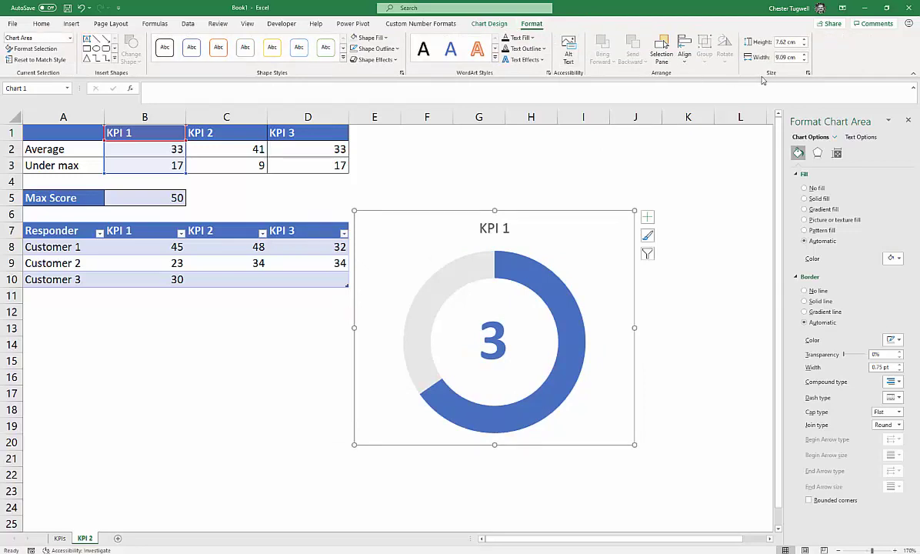
click(786, 41)
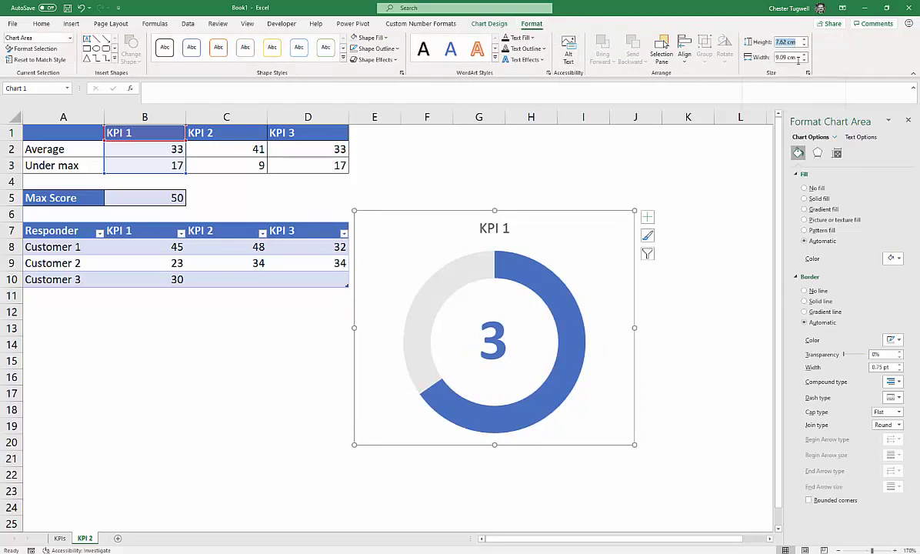
text(7)
key(Tab)
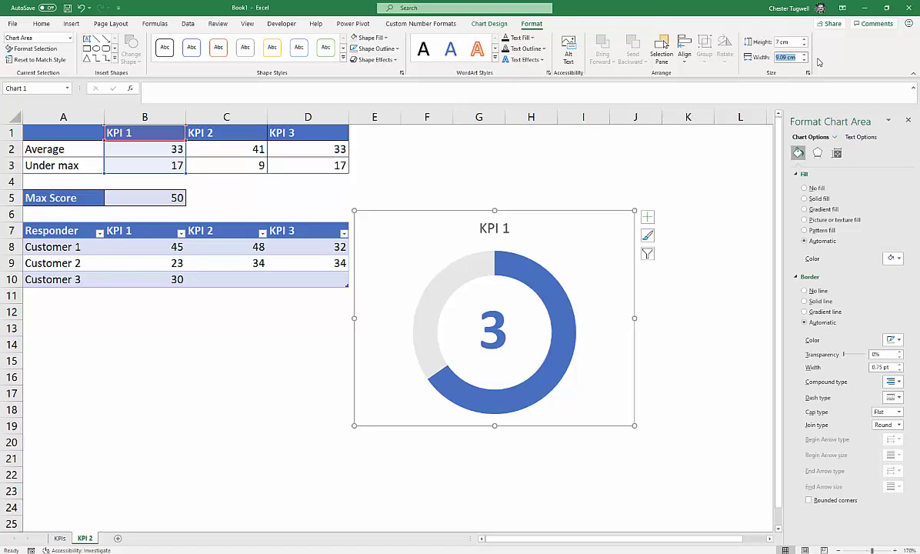
text(7)
key(Return)
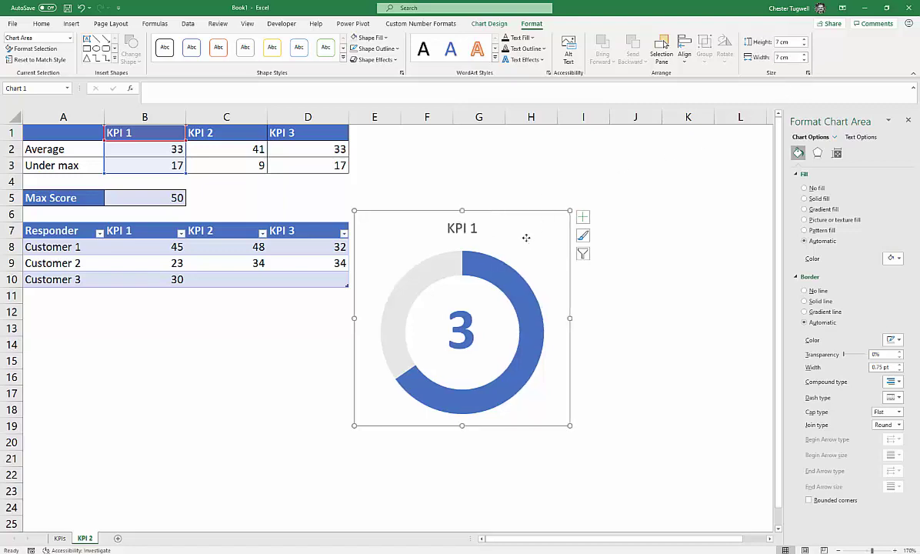
drag(527, 238, 537, 164)
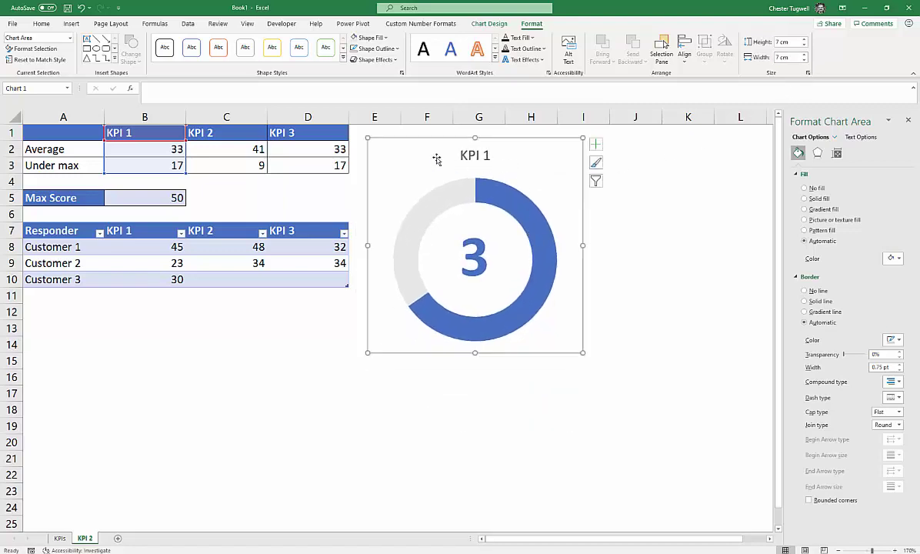
- Reduce the centre number to 40 pt and widen its box so 33 shows fully
click(482, 262)
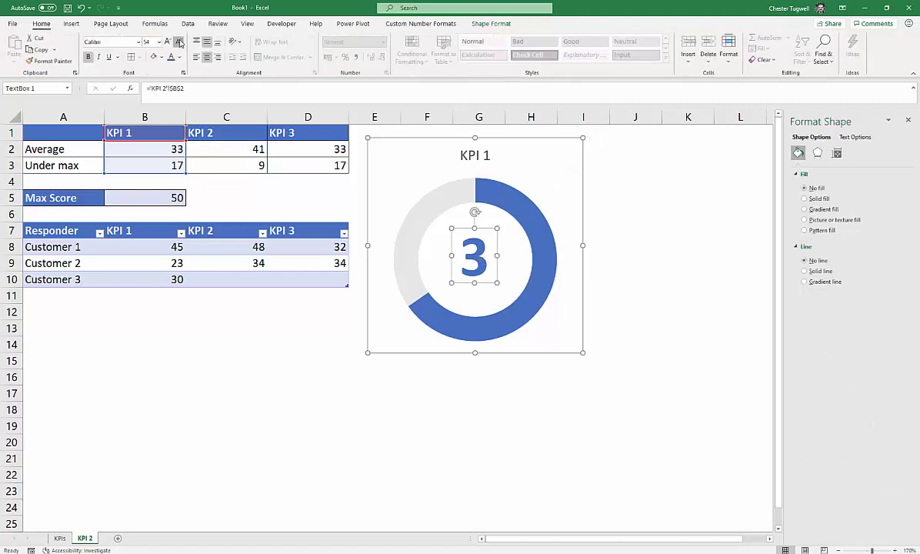
click(179, 42)
click(179, 42)
click(178, 41)
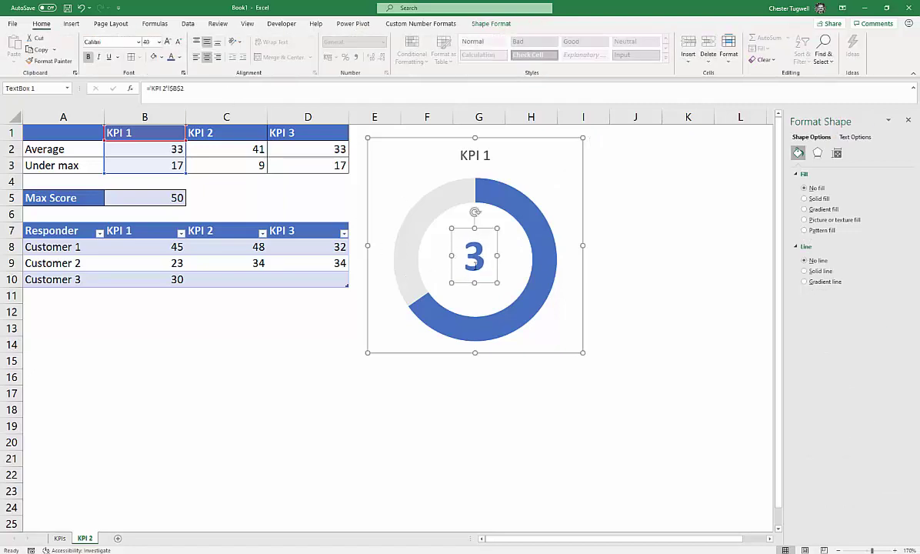
drag(497, 255, 480, 229)
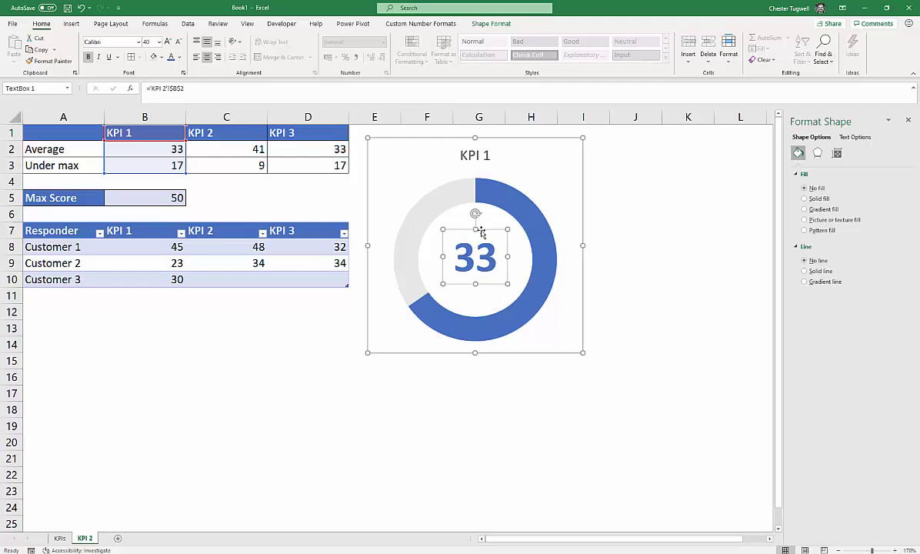
- Copy the KPI 1 chart to the right and repoint its data to the KPI 2 column
click(548, 403)
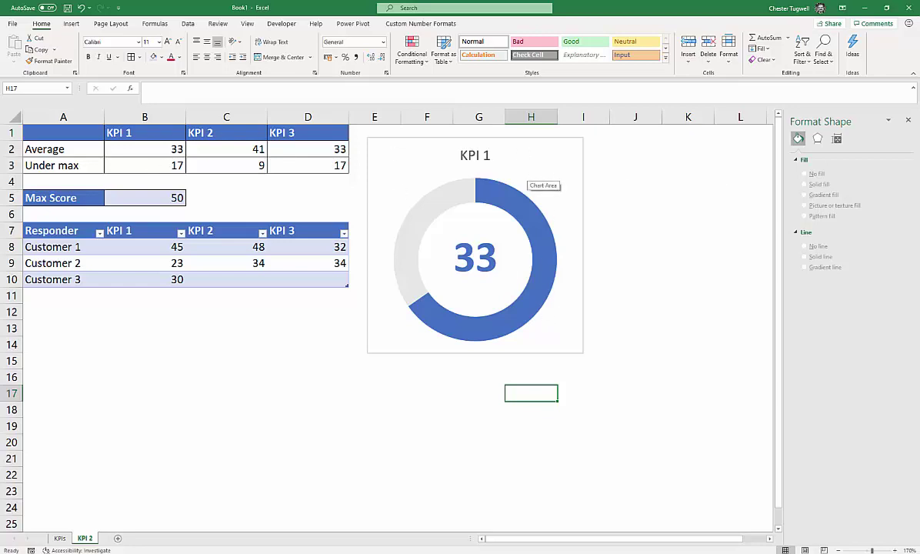
click(909, 121)
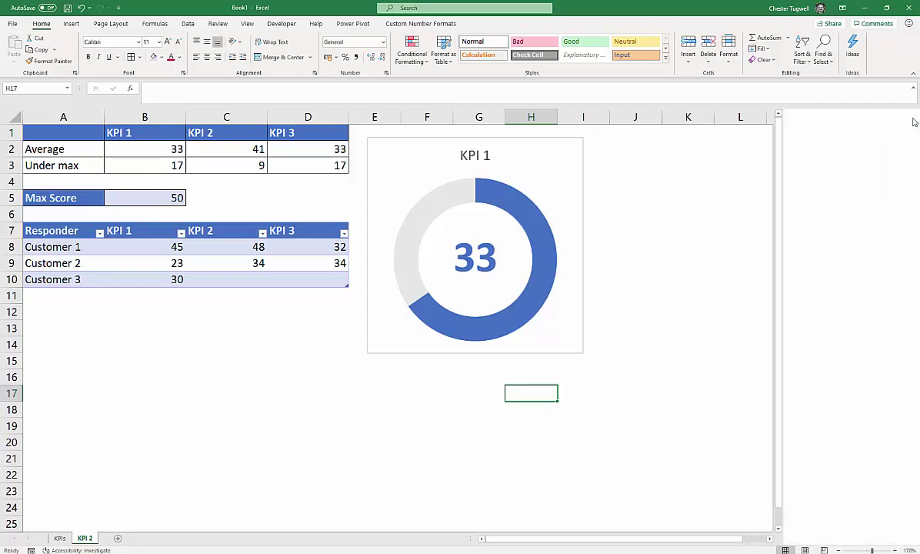
click(572, 160)
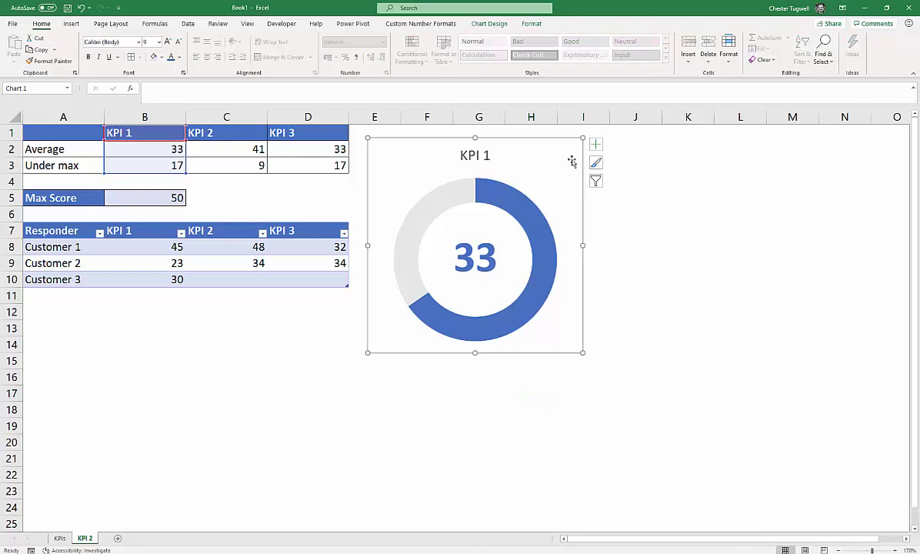
drag(571, 160, 800, 167)
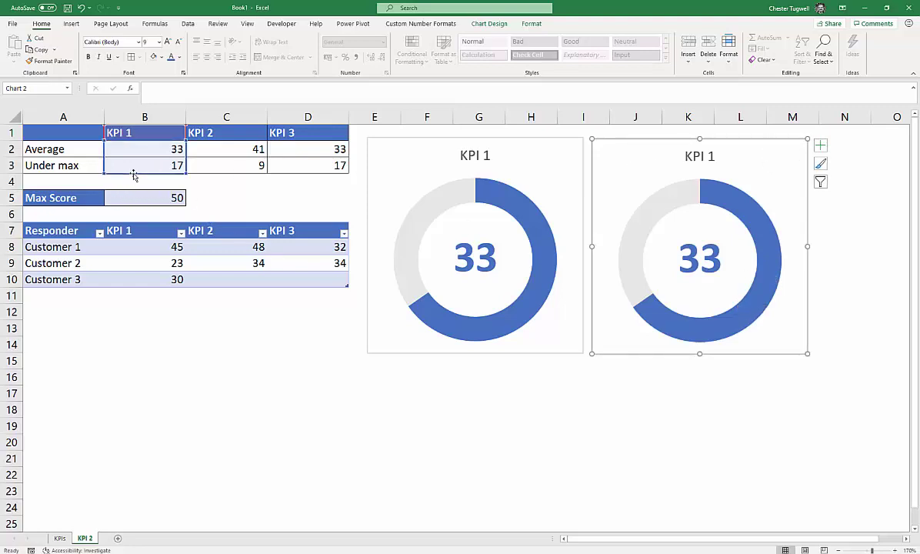
drag(133, 172, 128, 143)
drag(177, 172, 227, 171)
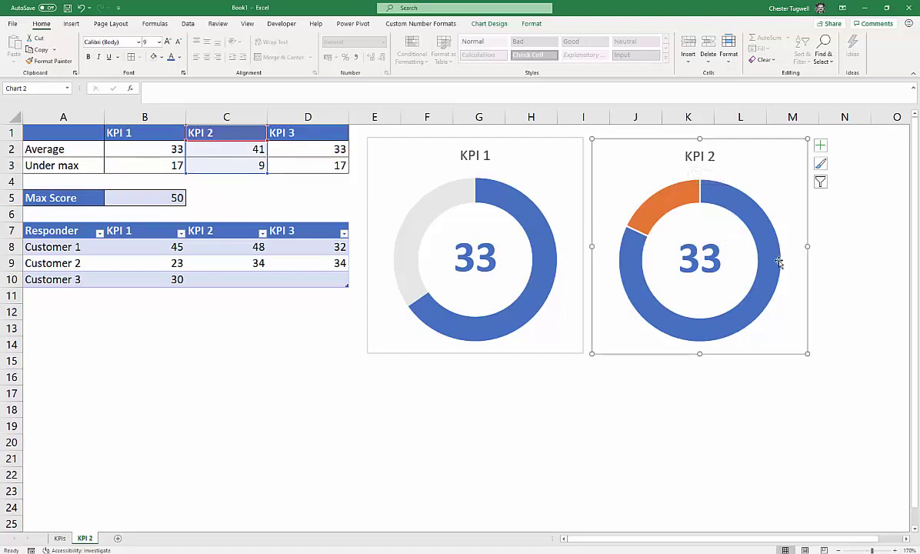
- Recolour the KPI 2 doughnut: light grey remainder slice and green progress ring
mouse_move(780, 262)
click(736, 202)
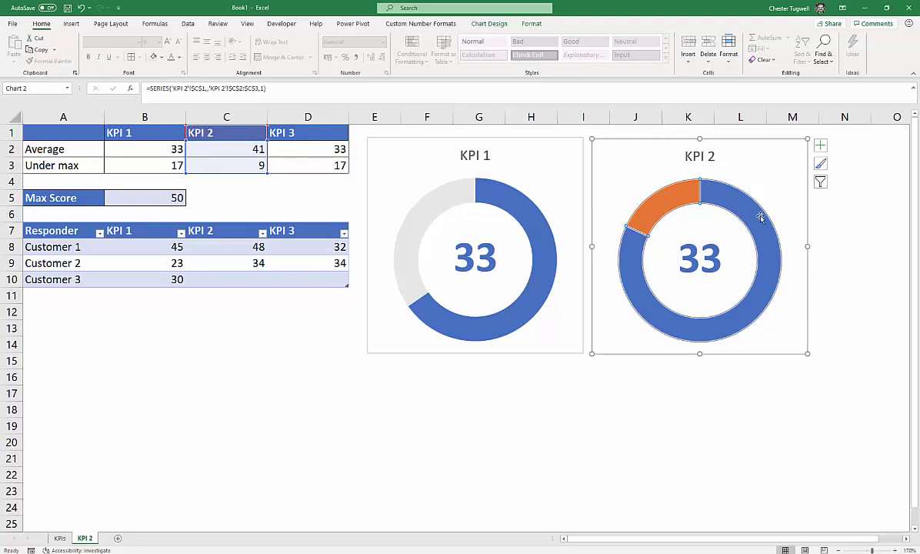
click(533, 24)
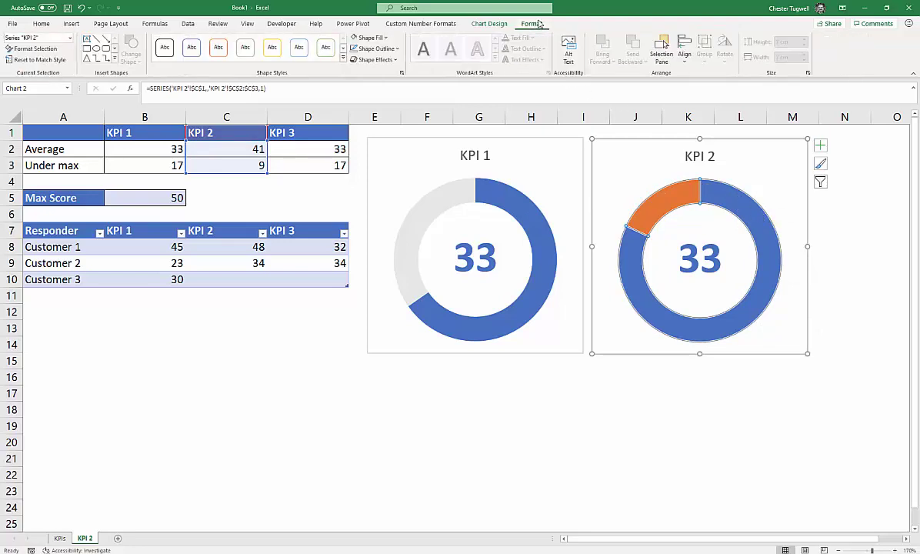
click(376, 48)
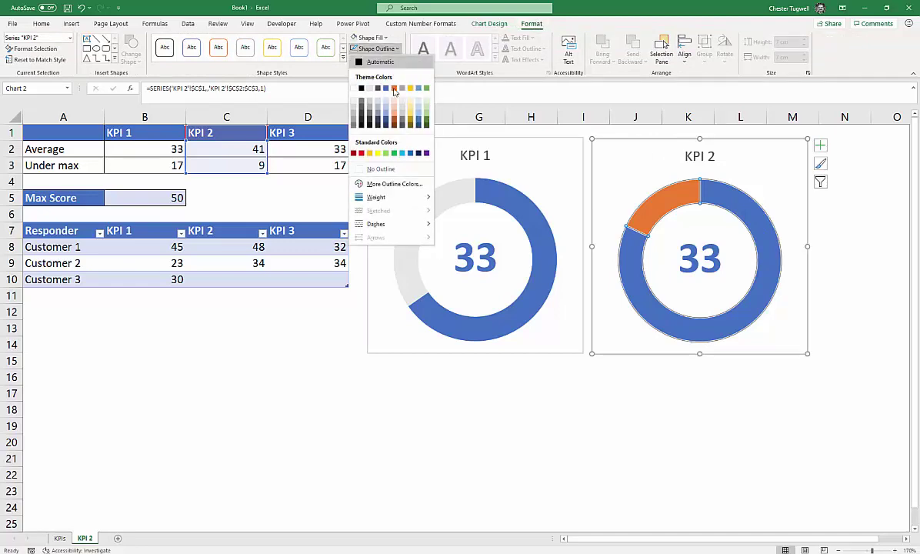
click(379, 166)
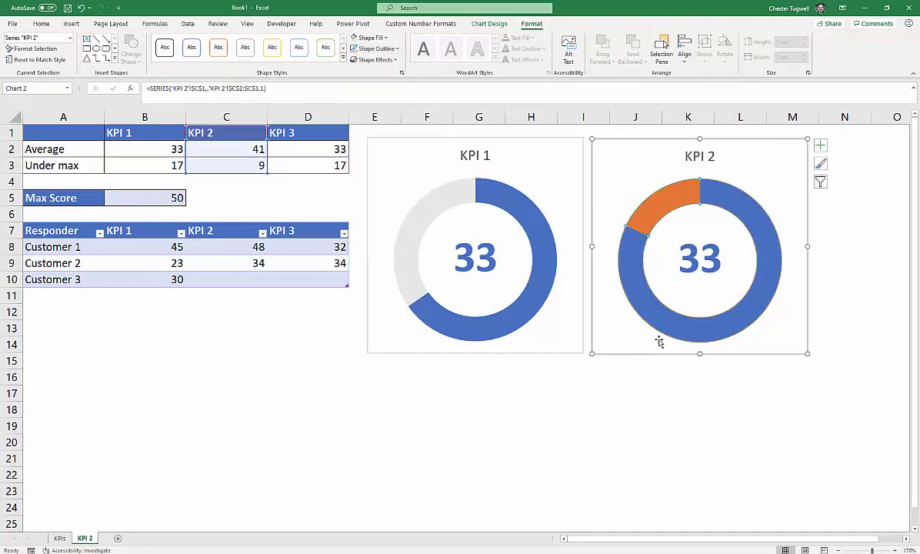
click(666, 207)
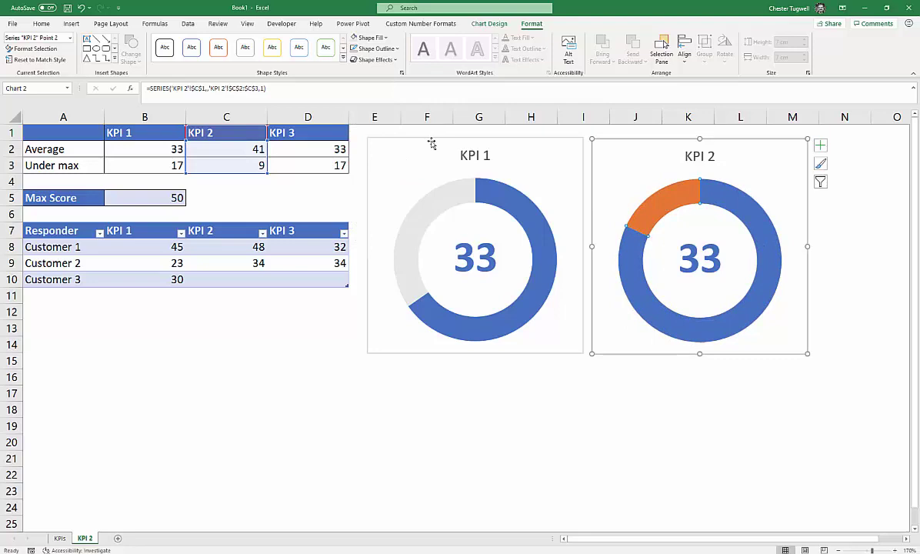
click(44, 23)
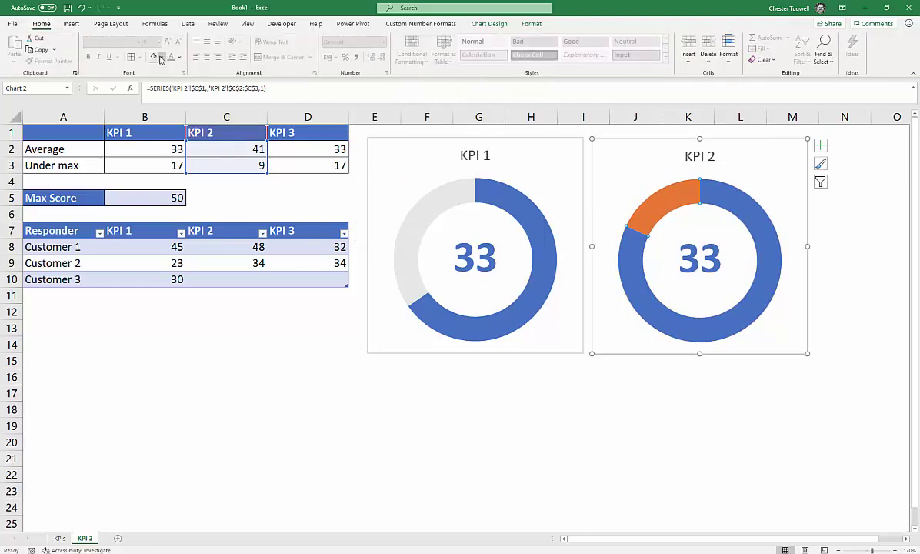
click(153, 58)
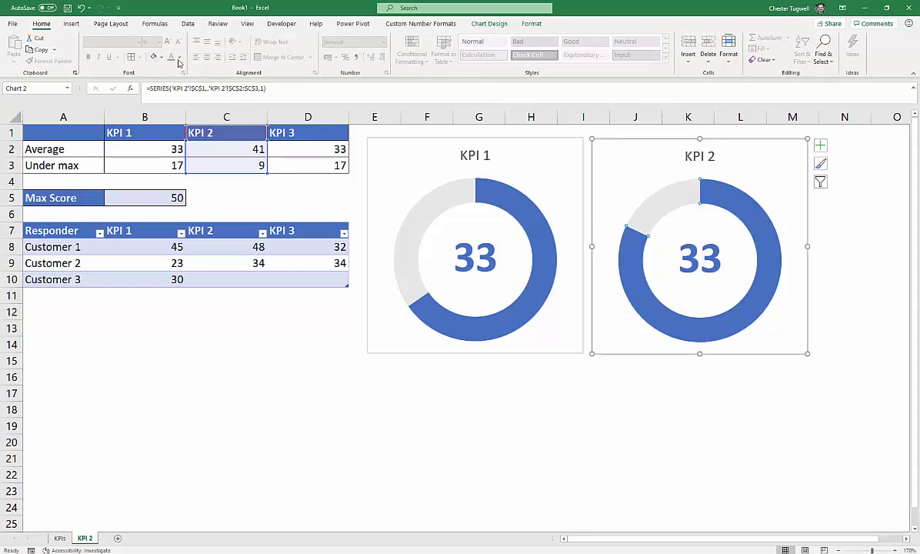
click(161, 58)
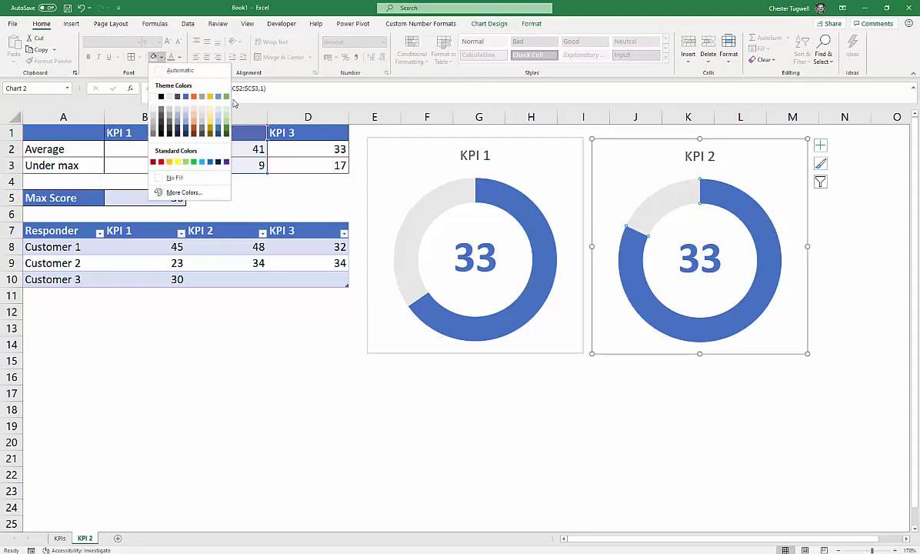
click(227, 96)
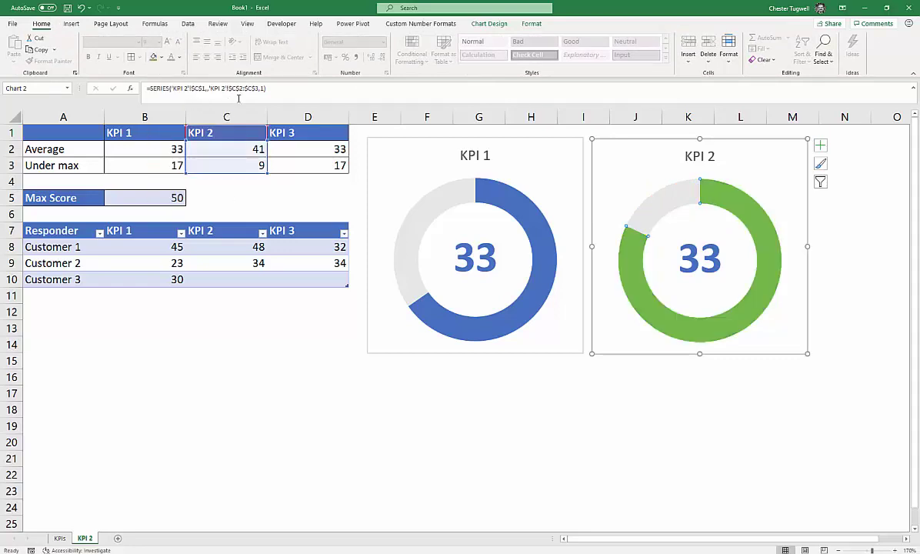
- Make the KPI 2 centre 33 label green
click(691, 260)
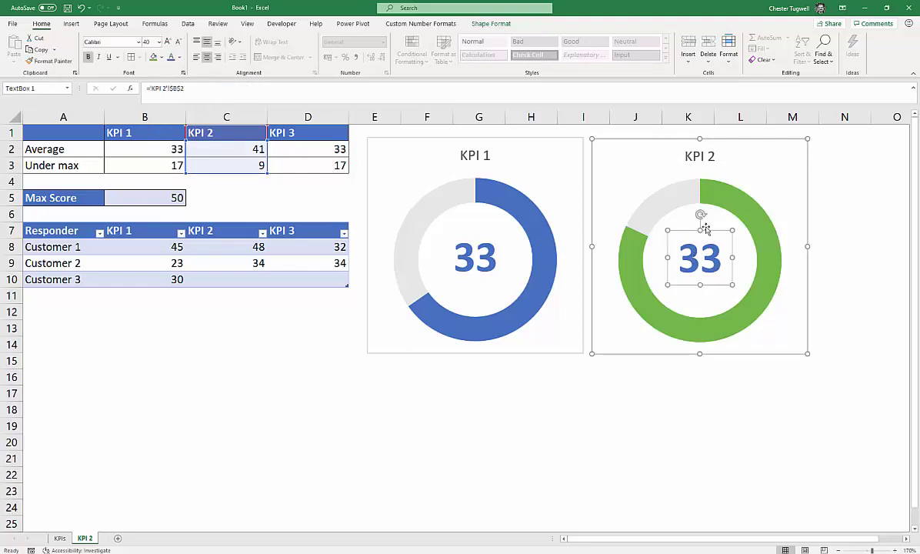
click(700, 222)
click(710, 237)
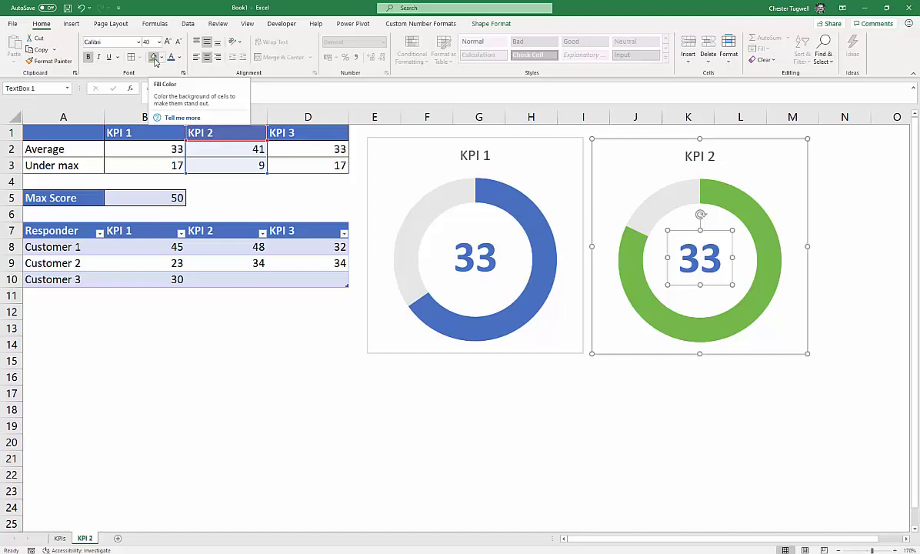
click(179, 57)
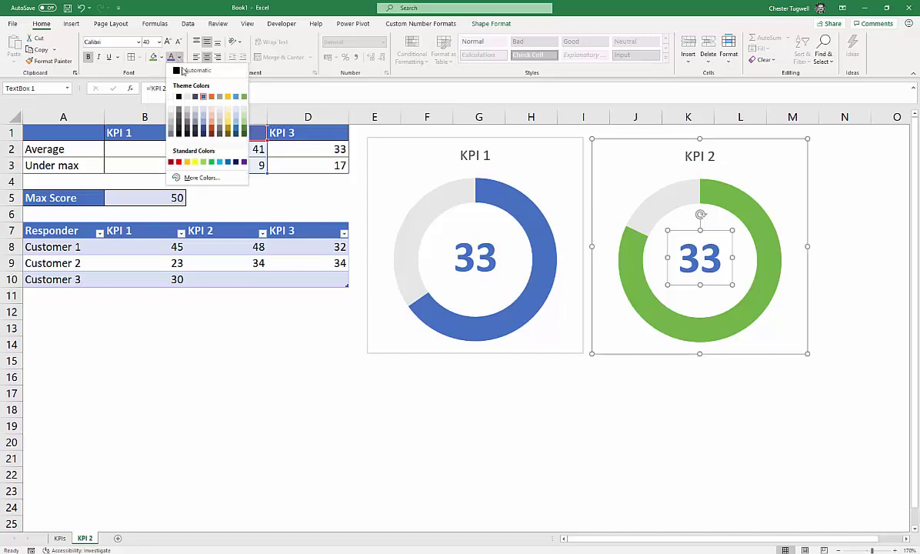
click(227, 90)
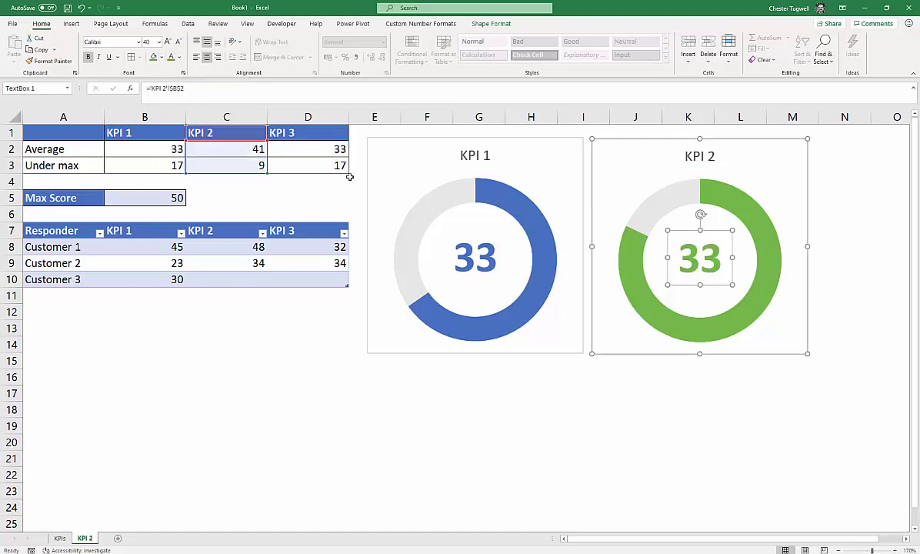
click(568, 416)
- Relink the KPI 2 centre label to cell C2 so it shows 41
click(717, 267)
click(175, 89)
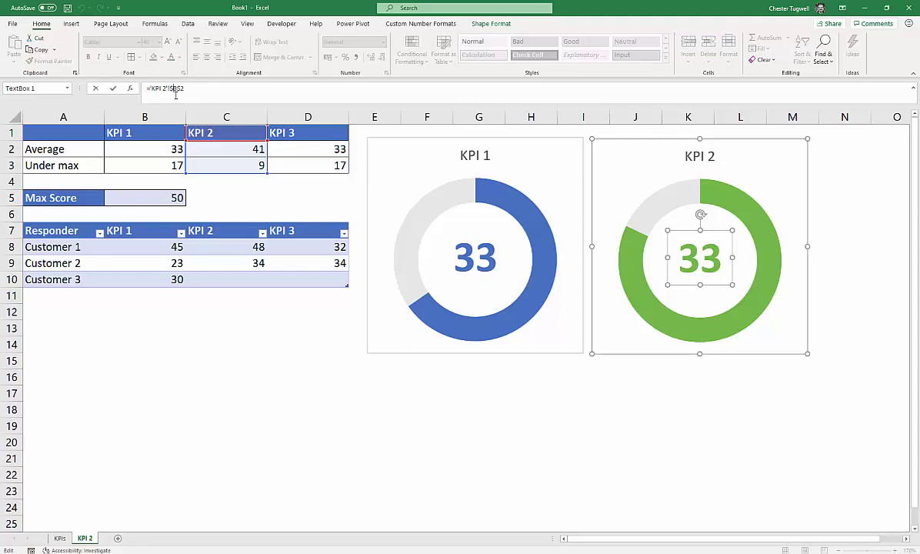
key(Delete)
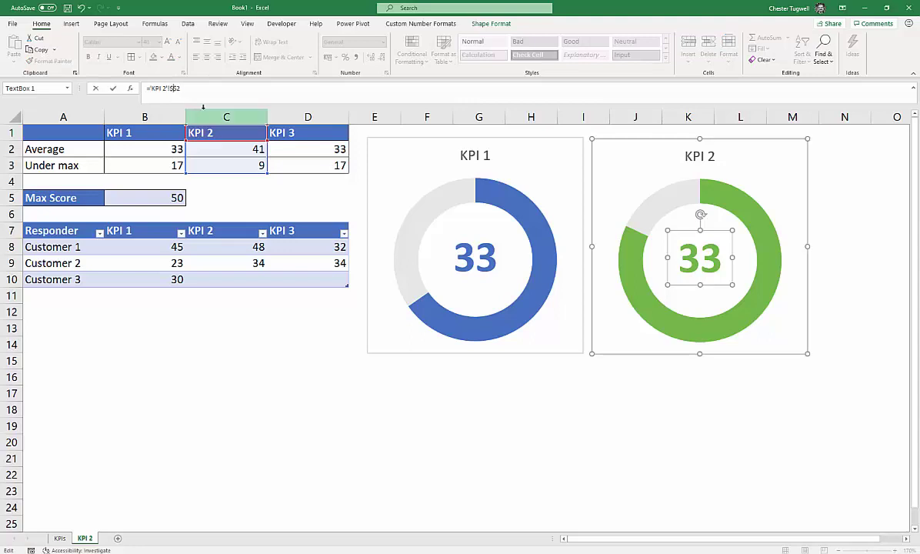
key(Return)
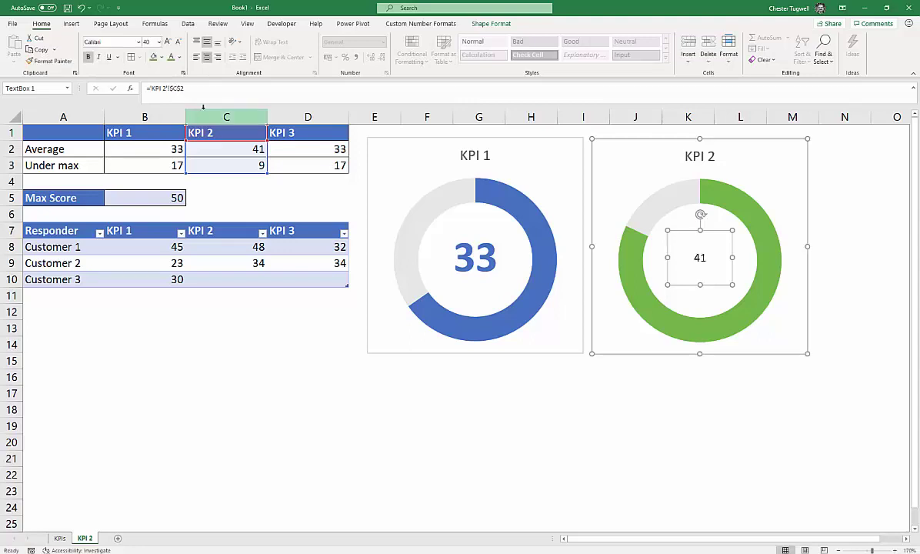
- Copy the KPI 1 label's large bold style onto the 41 and make it green
click(493, 261)
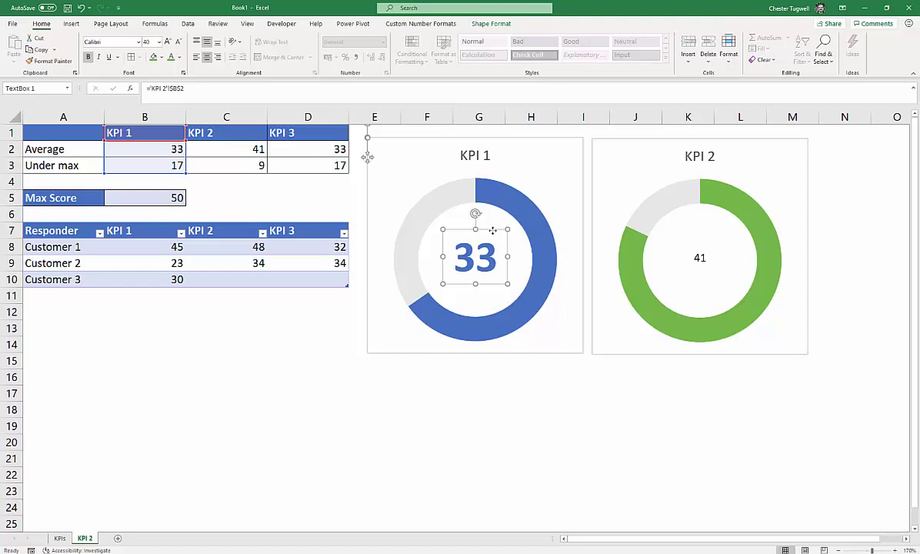
click(49, 60)
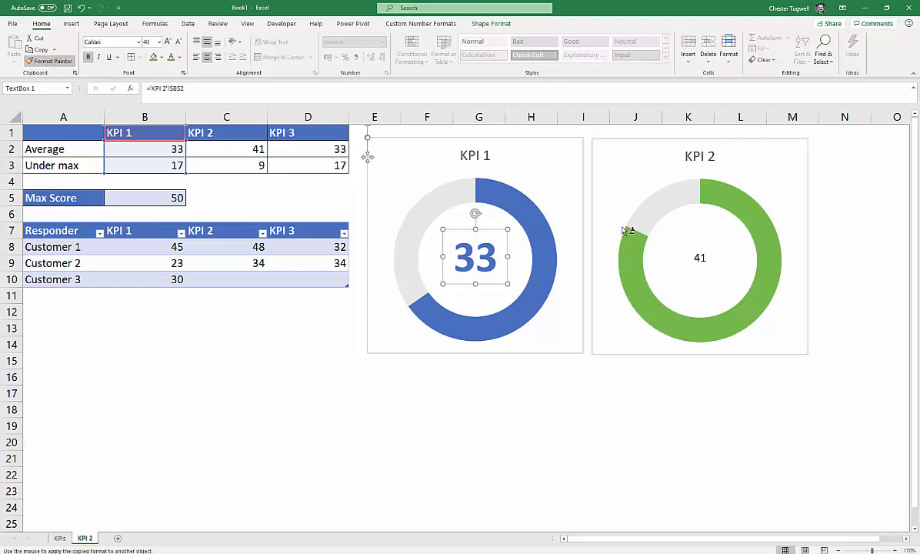
click(699, 261)
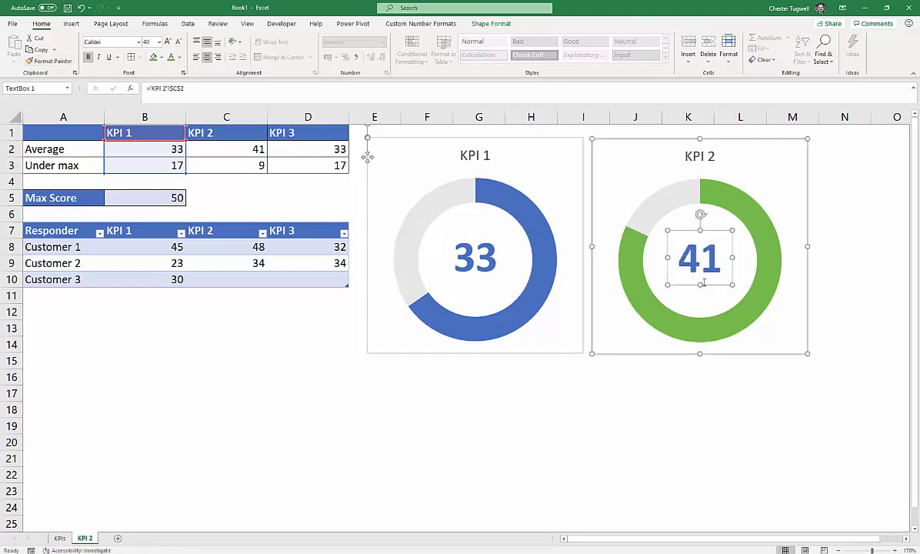
click(171, 57)
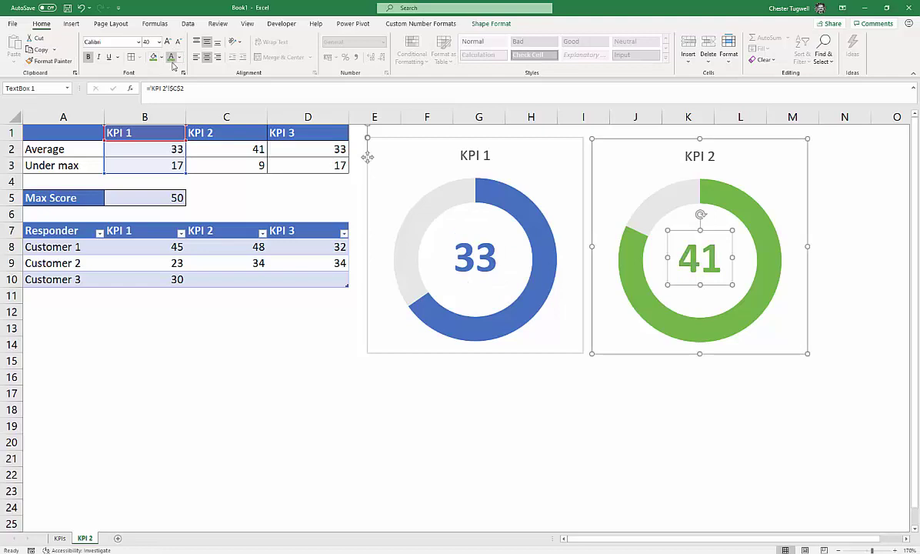
click(570, 384)
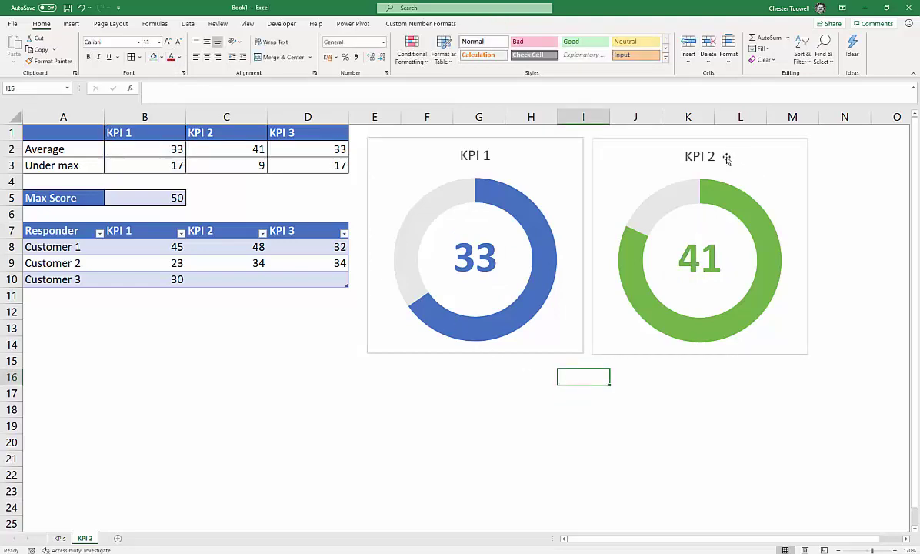
- Duplicate the KPI 2 chart below KPI 1 and shift its data range to the KPI 3 column
click(643, 150)
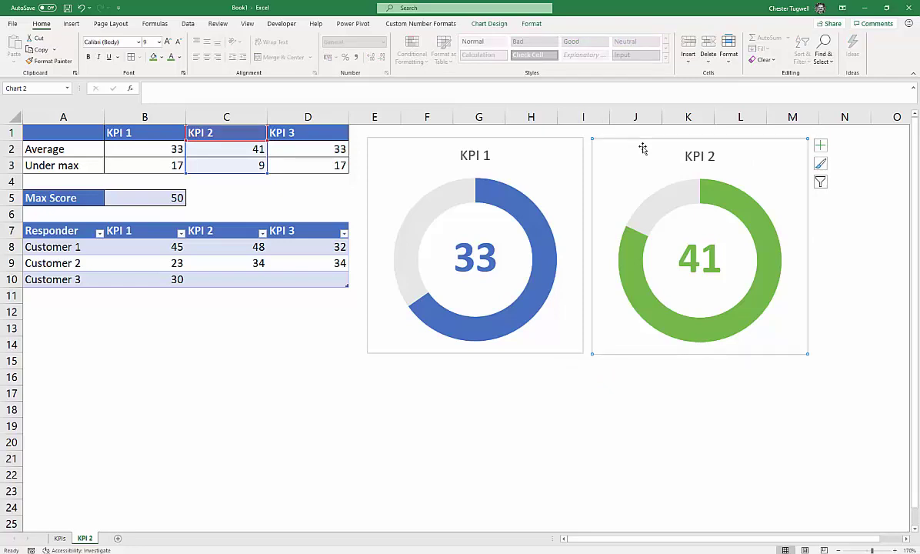
drag(643, 148, 421, 374)
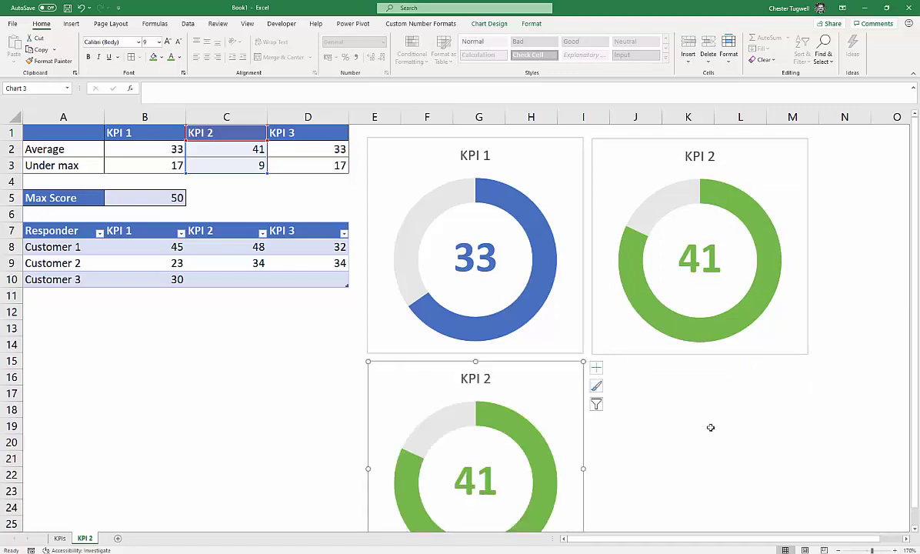
scroll(709, 427, down, 3)
scroll(709, 427, up, 3)
drag(285, 174, 304, 176)
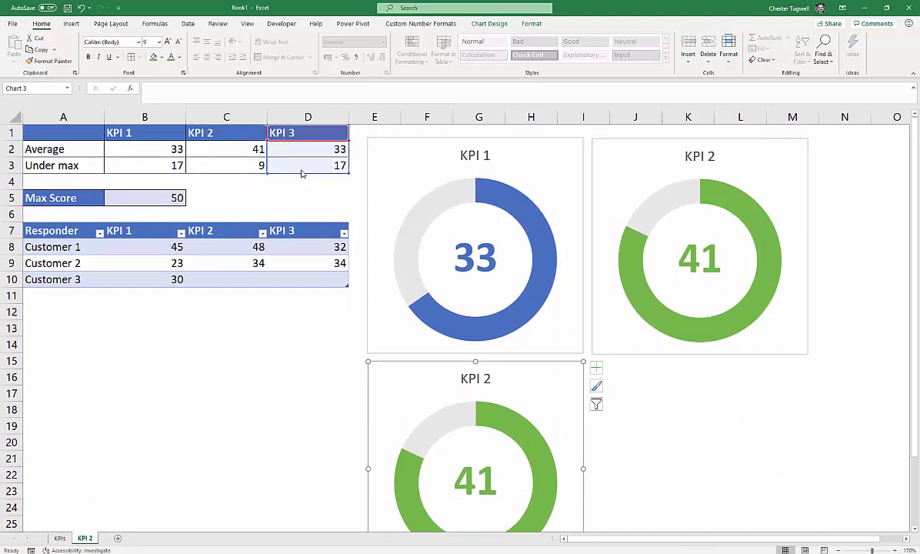
scroll(537, 382, down, 1)
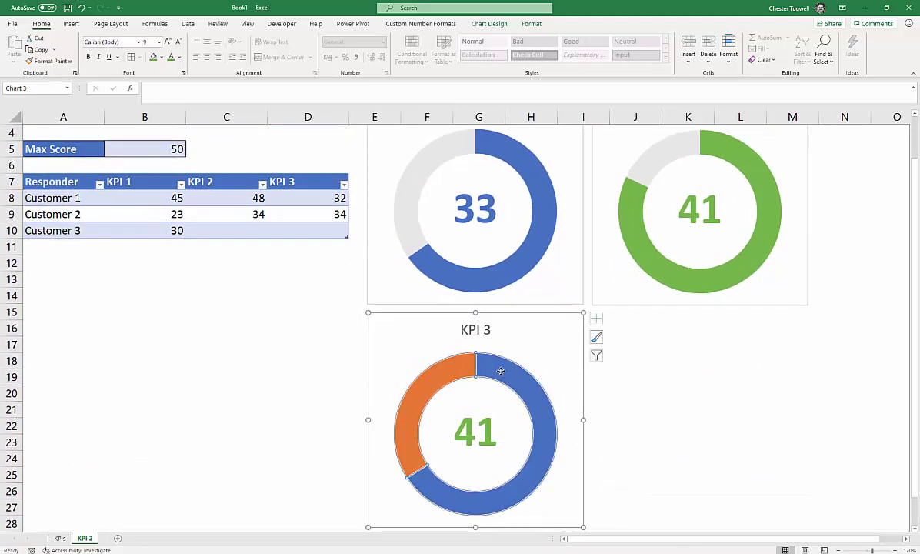
click(503, 367)
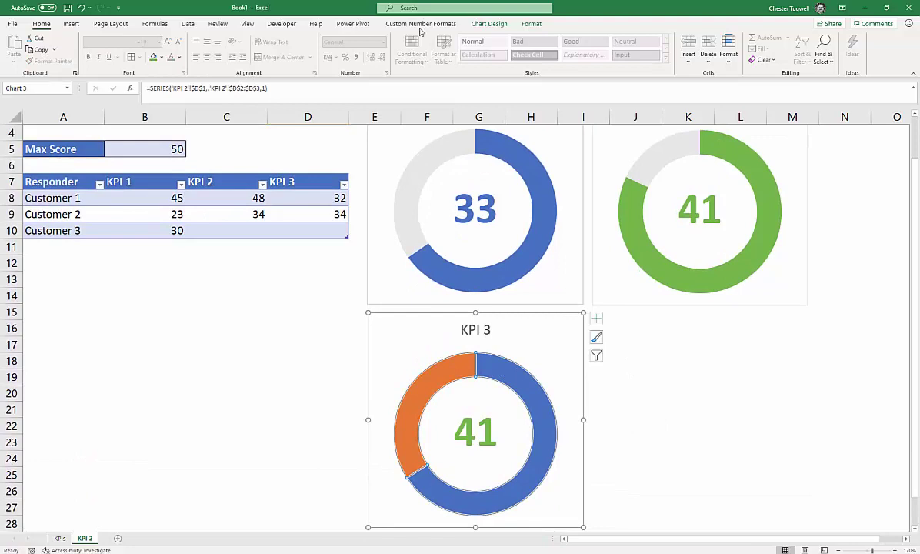
click(531, 24)
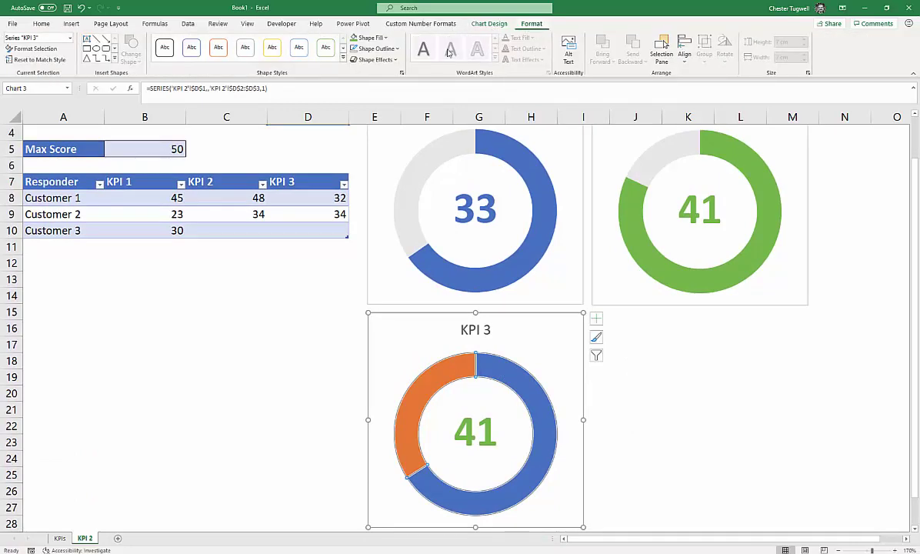
- Remove the outline from the KPI 3 doughnut ring, then reselect the ring series
click(376, 49)
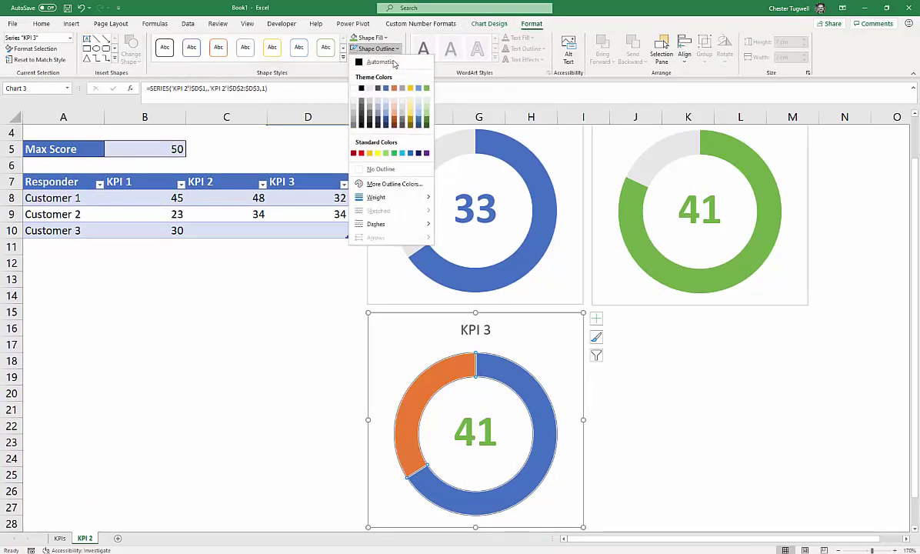
click(363, 169)
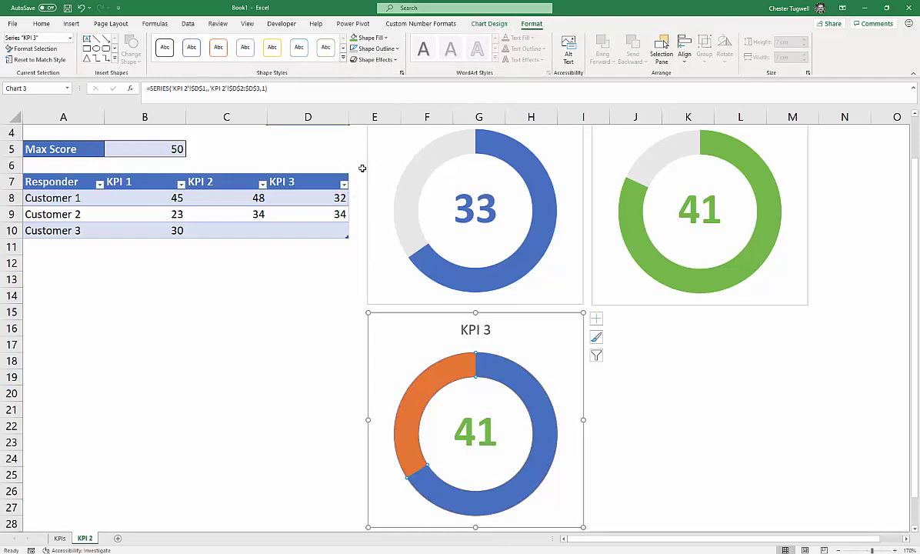
mouse_move(527, 392)
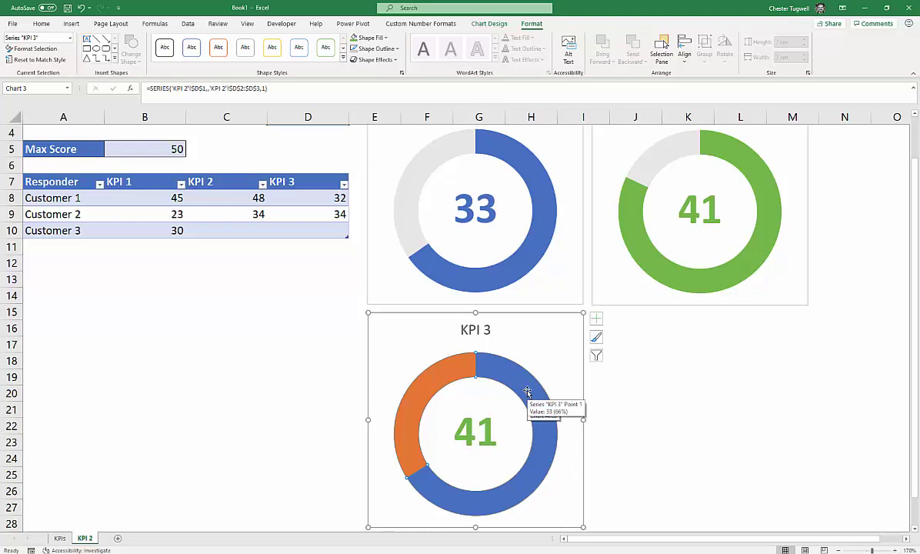
scroll(615, 397, up, 1)
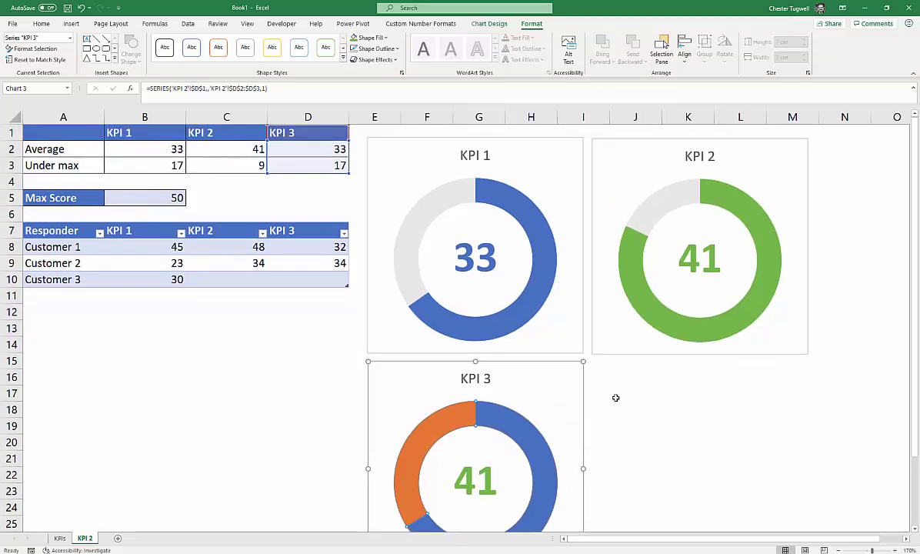
scroll(616, 398, down, 1)
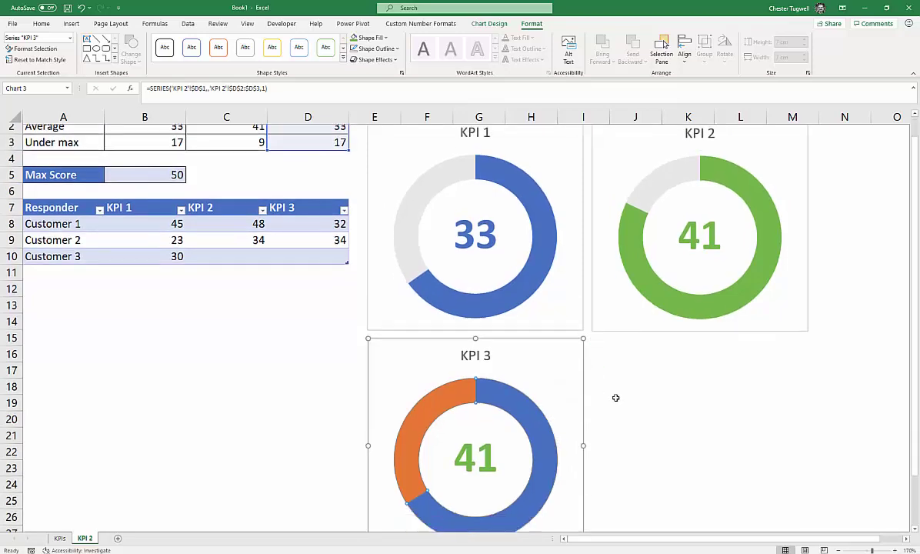
click(520, 381)
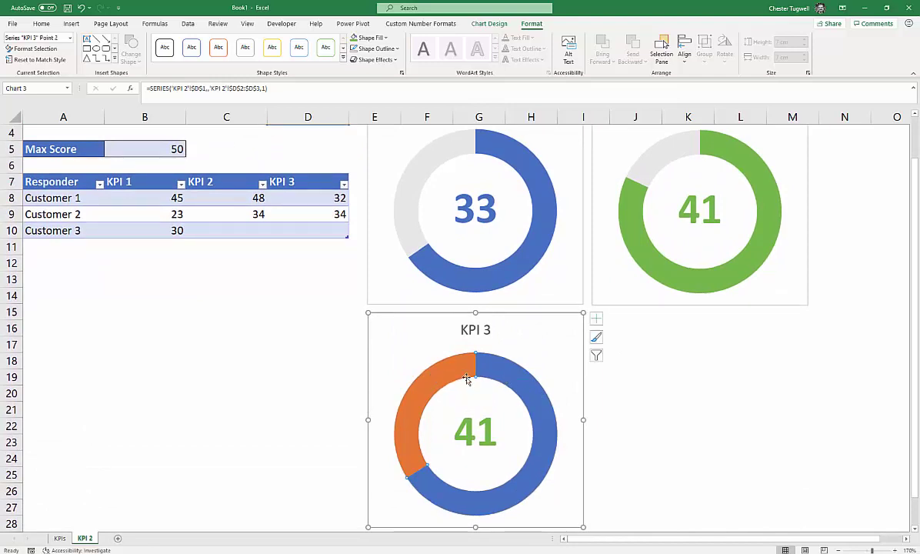
click(687, 393)
click(450, 372)
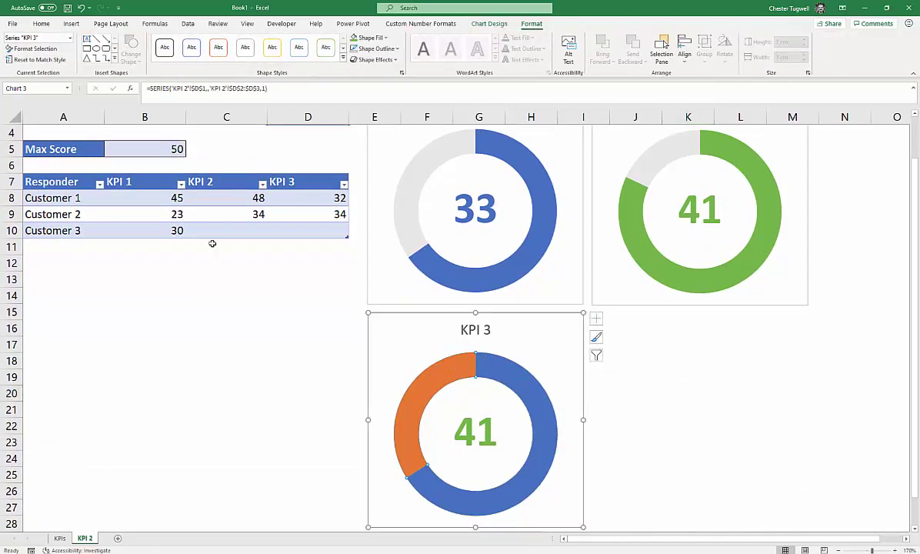
- Fill the KPI 3 ring's remainder segment light grey and its progress arc orange
click(39, 24)
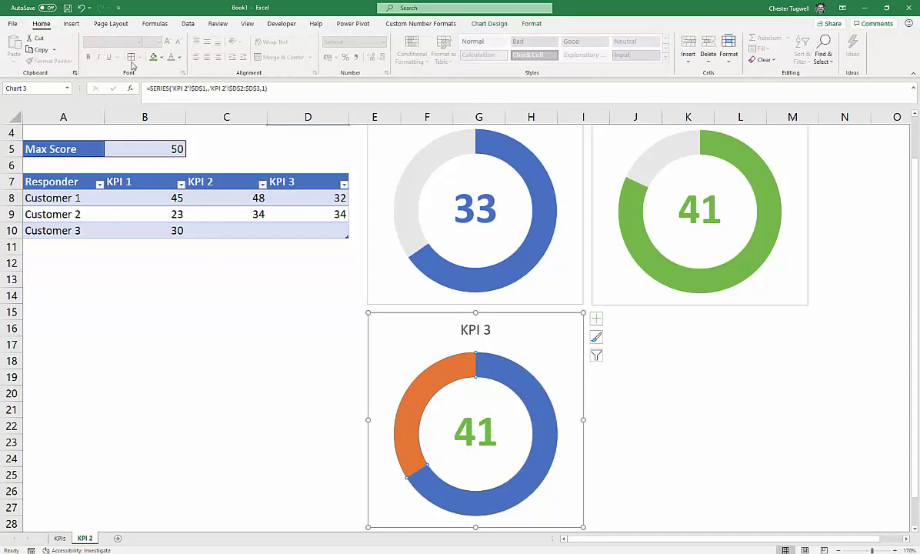
click(161, 58)
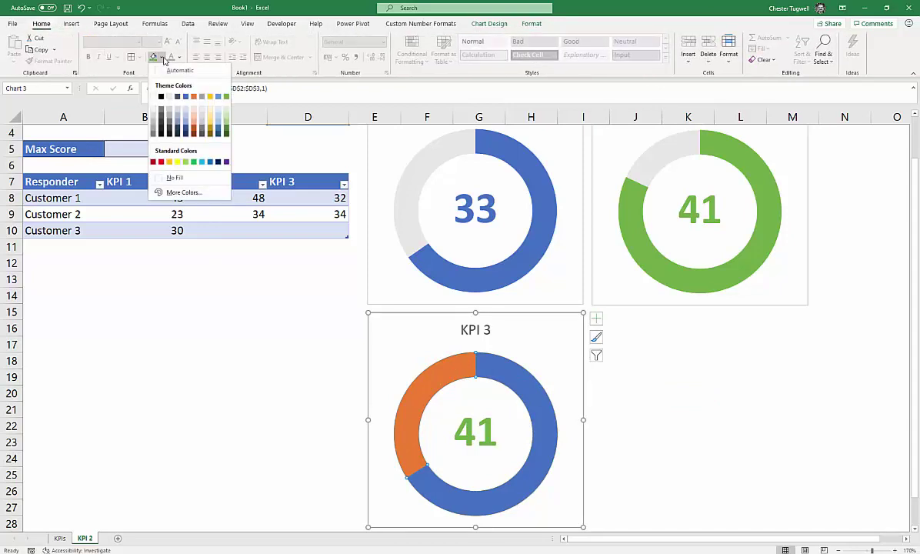
click(170, 97)
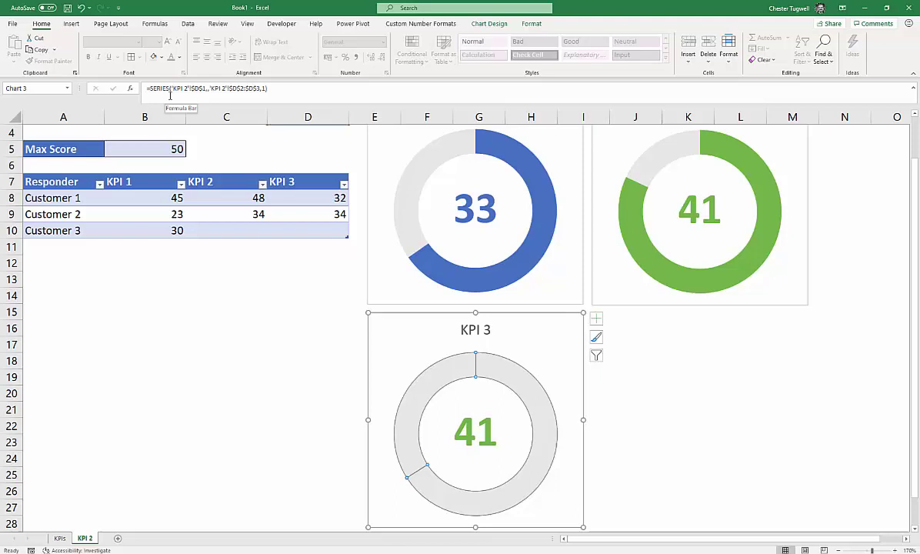
key(ctrl+z)
click(477, 344)
click(478, 352)
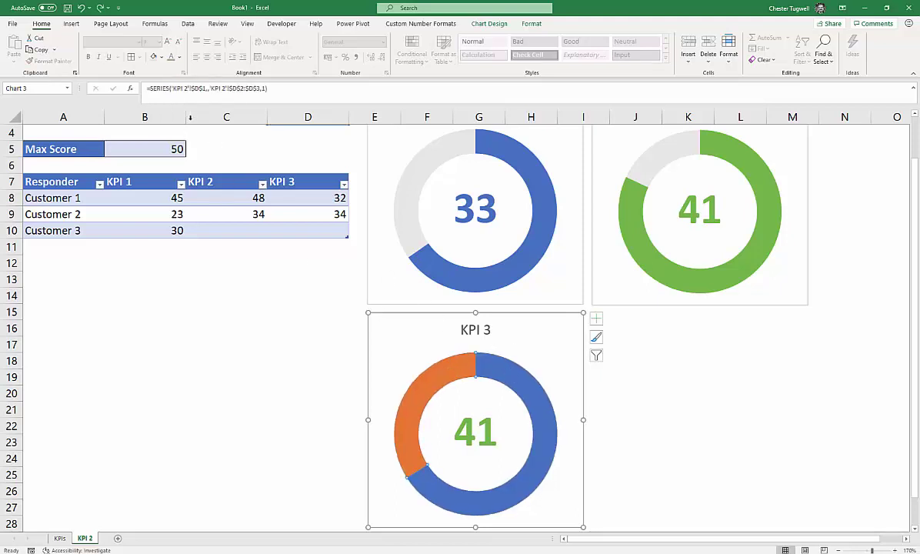
click(153, 57)
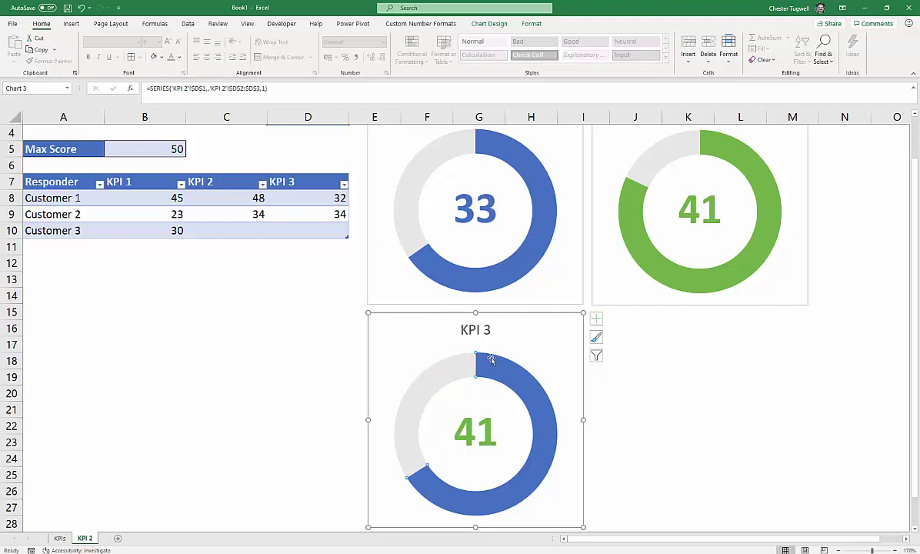
click(162, 58)
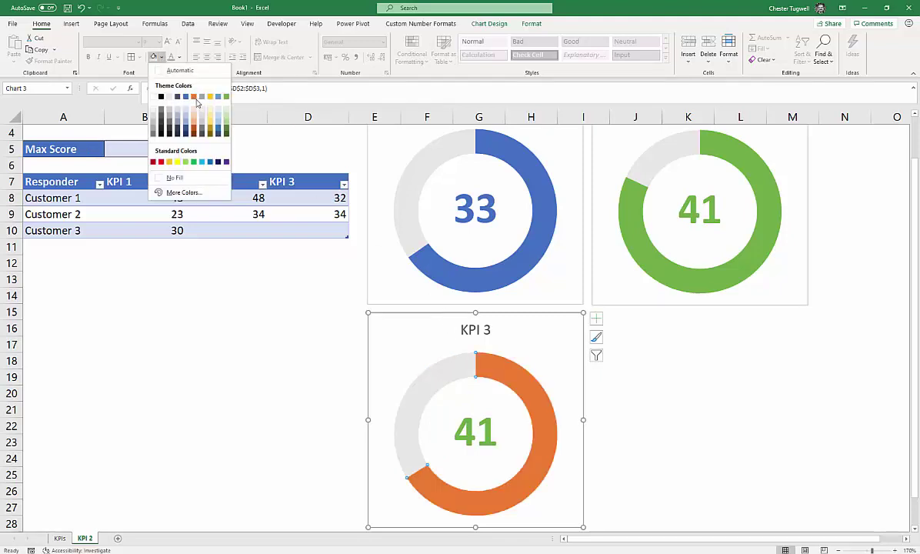
click(172, 71)
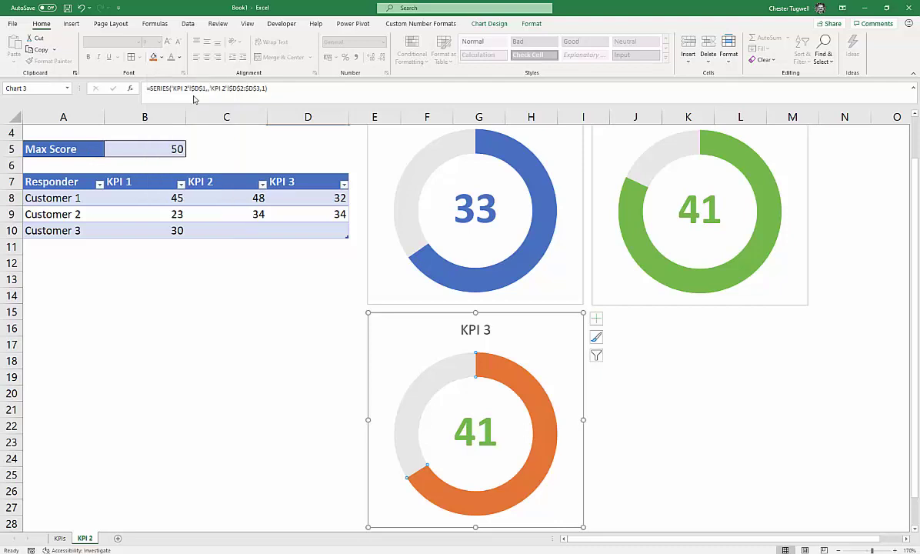
click(488, 410)
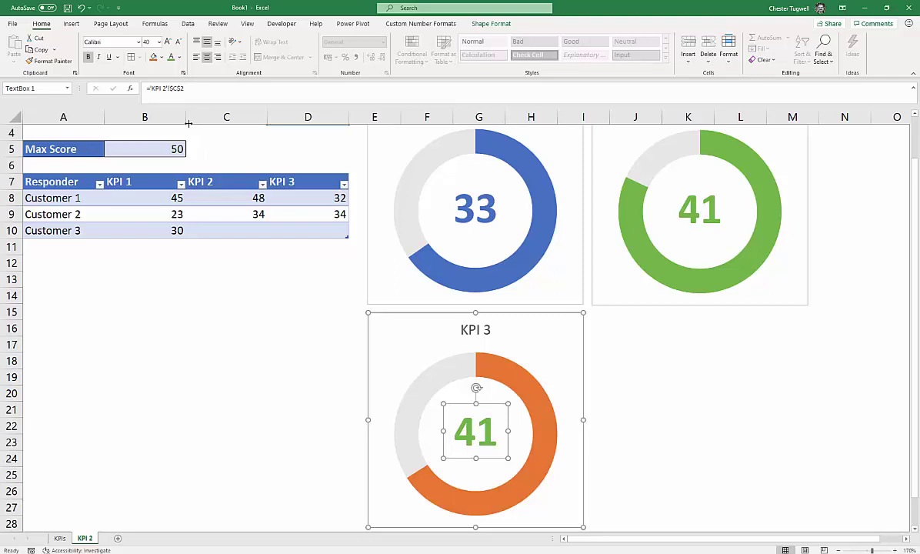
- Relink the KPI 3 centre label's formula from $C$2 to $D$2
scroll(186, 123, up, 1)
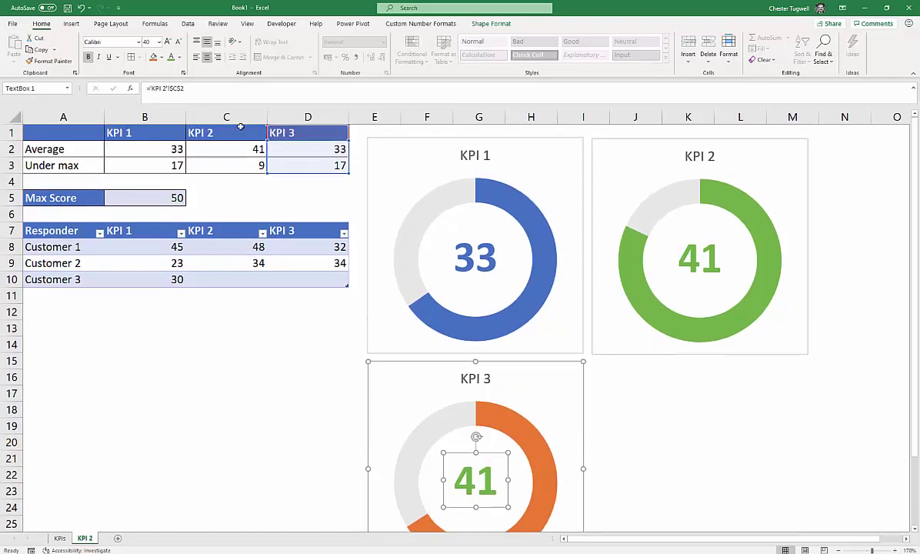
click(177, 87)
key(Left)
key(Left)
key(BackSpace)
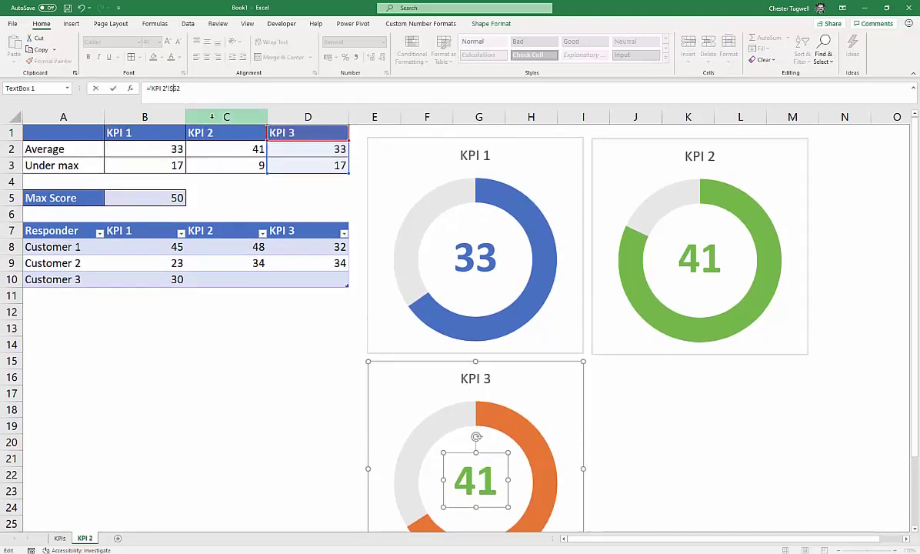
text(D)
key(Return)
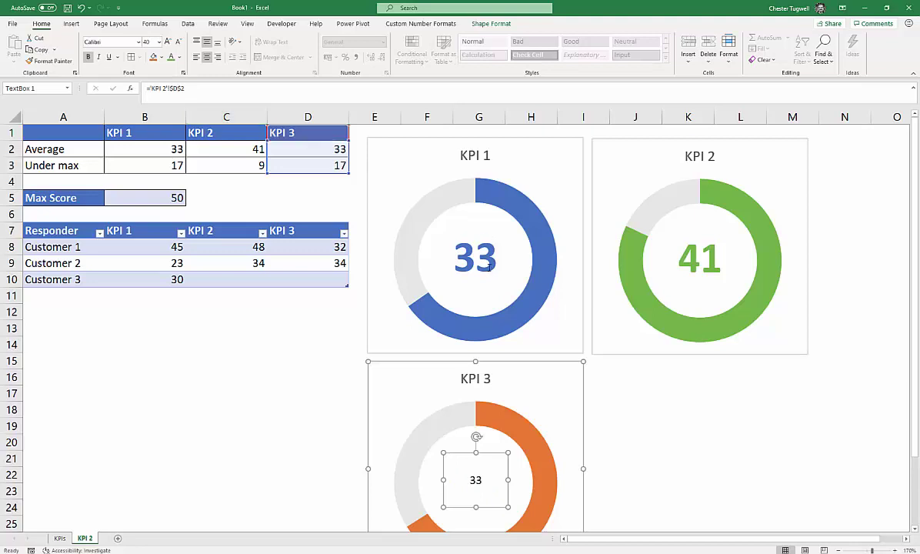
- Copy the KPI 1 label's large format onto the KPI 3 label and colour it orange
click(487, 250)
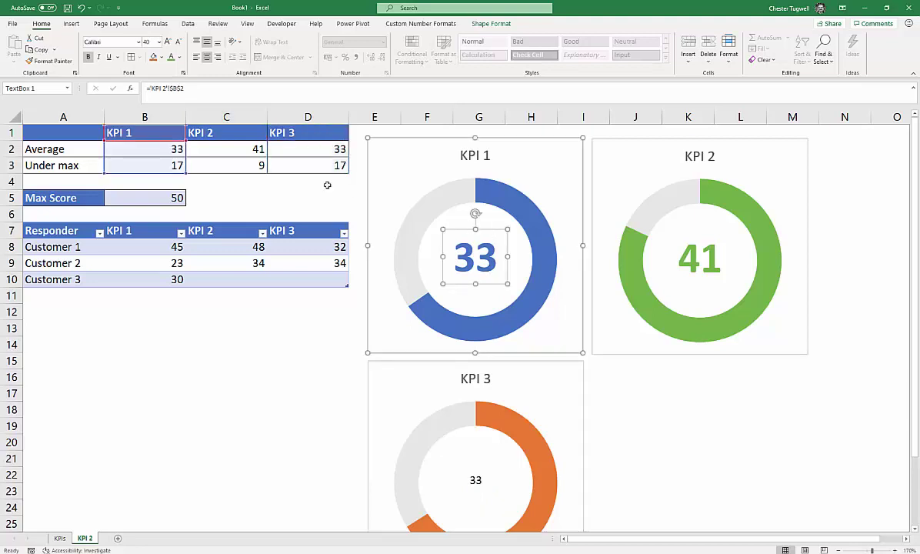
click(49, 62)
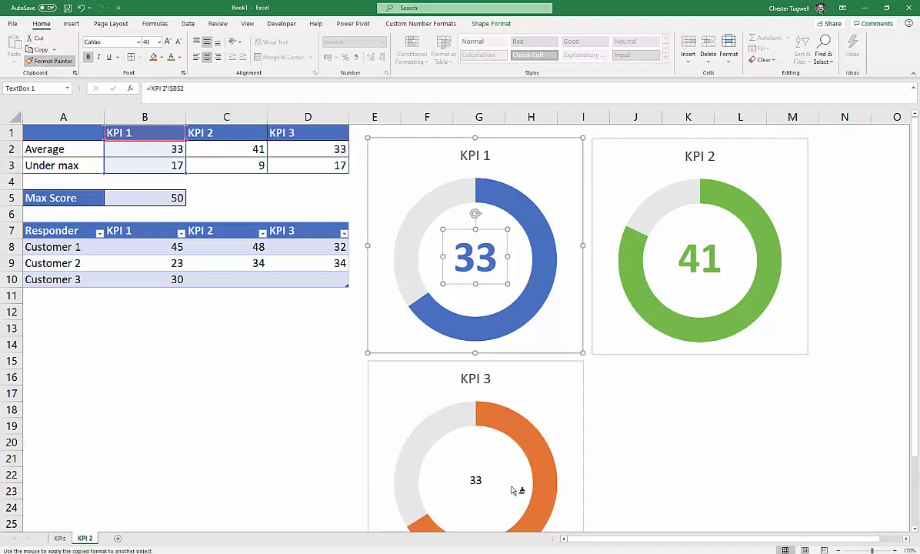
click(476, 480)
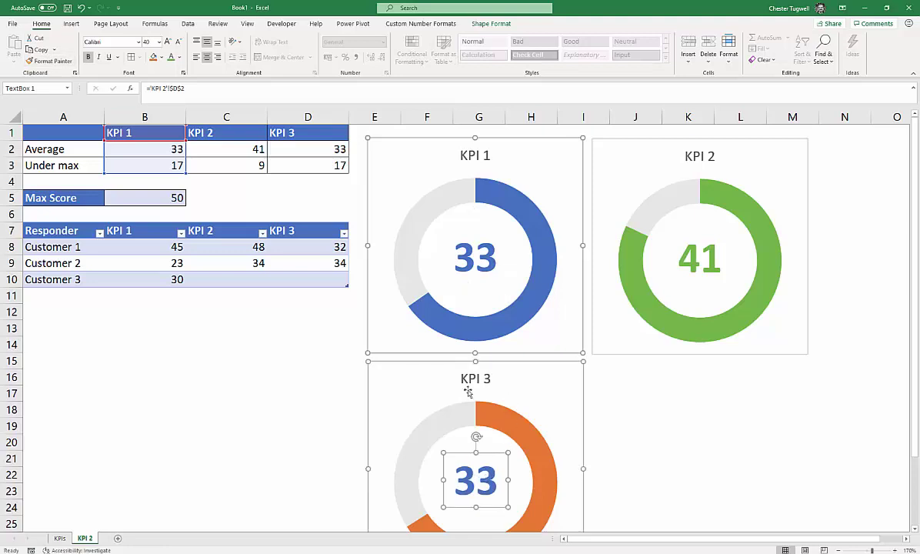
click(180, 59)
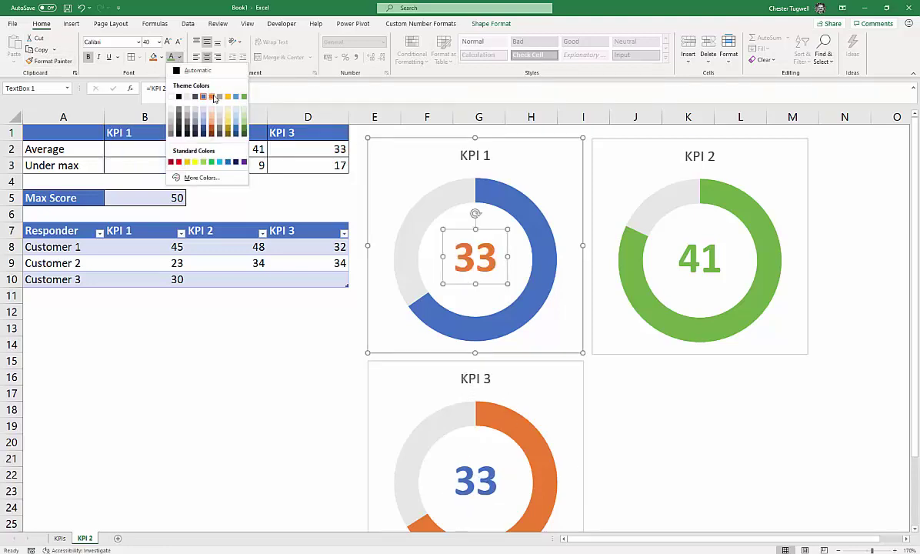
click(213, 93)
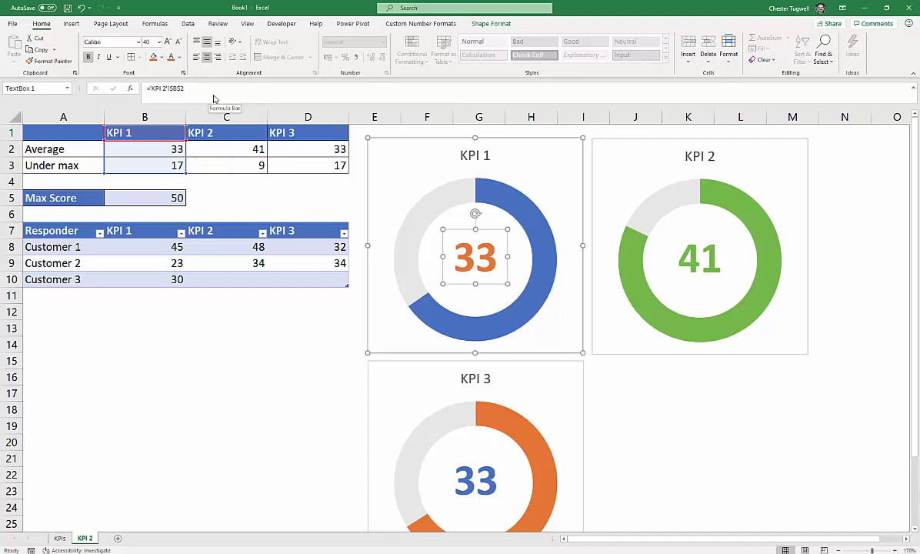
key(ctrl+z)
click(472, 471)
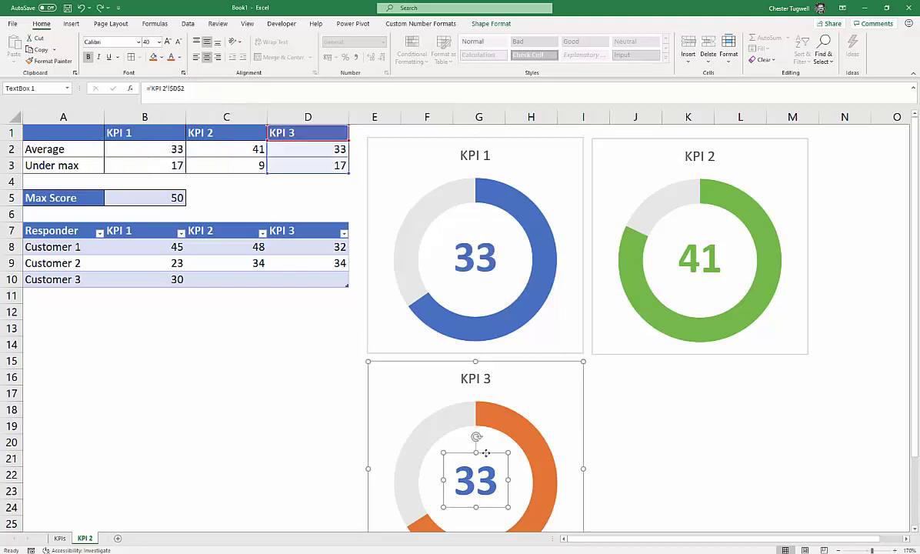
click(171, 59)
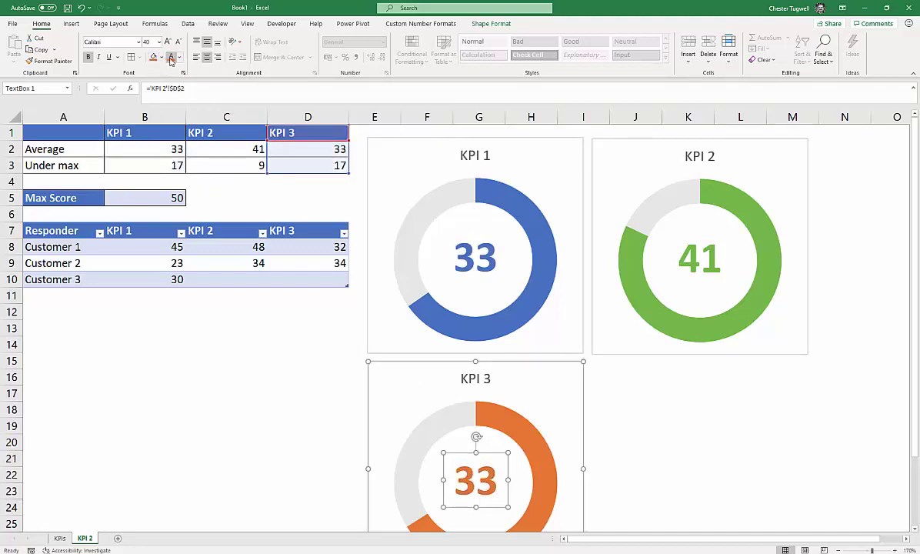
scroll(685, 393, down, 3)
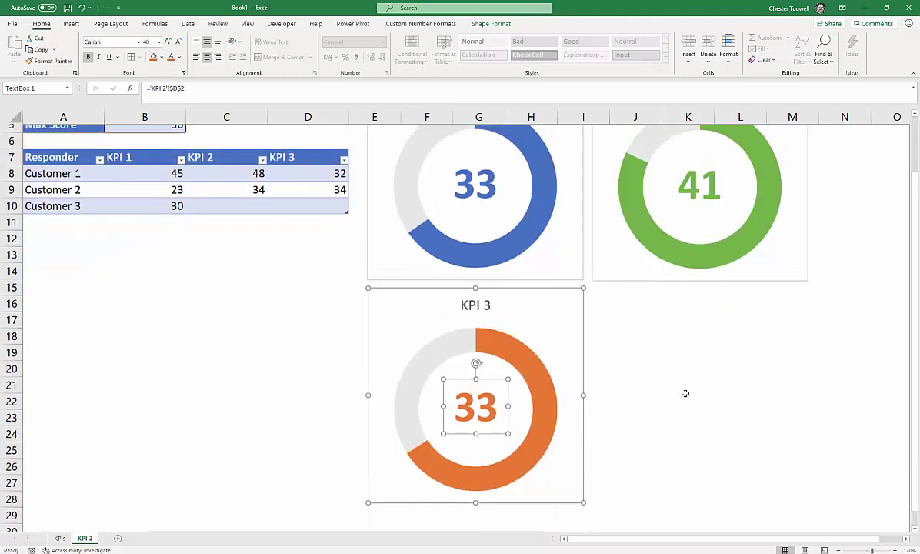
scroll(684, 390, up, 3)
click(679, 399)
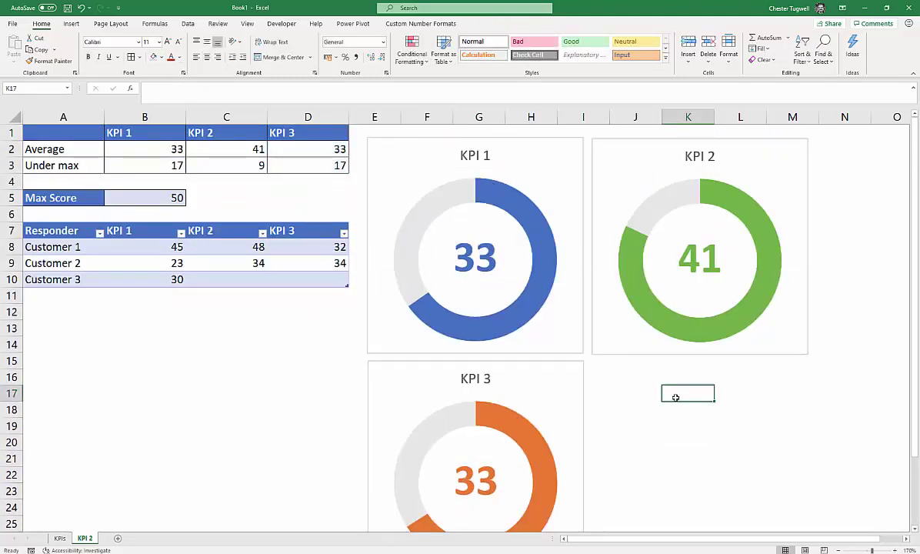
- Enter Customer 3's missing scores: 49 for KPI 2 and 50 for KPI 3
click(230, 279)
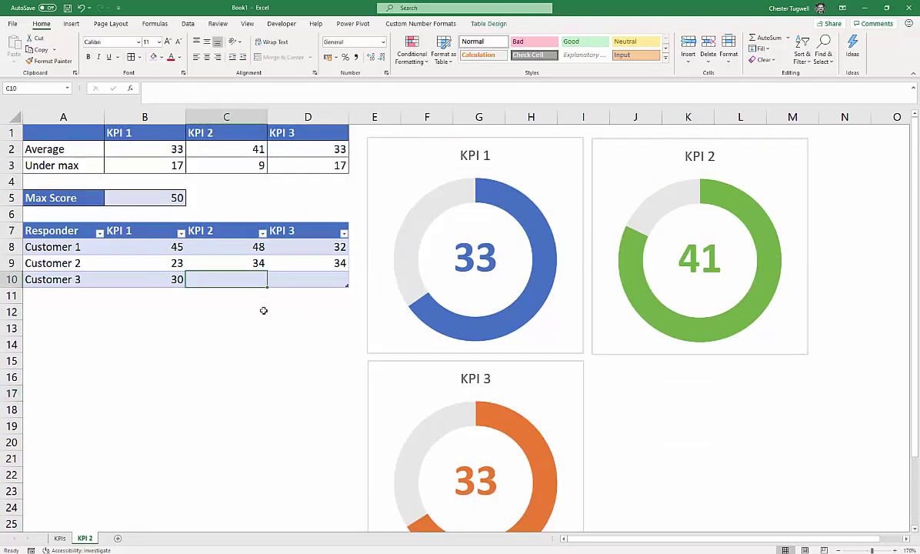
text(49)
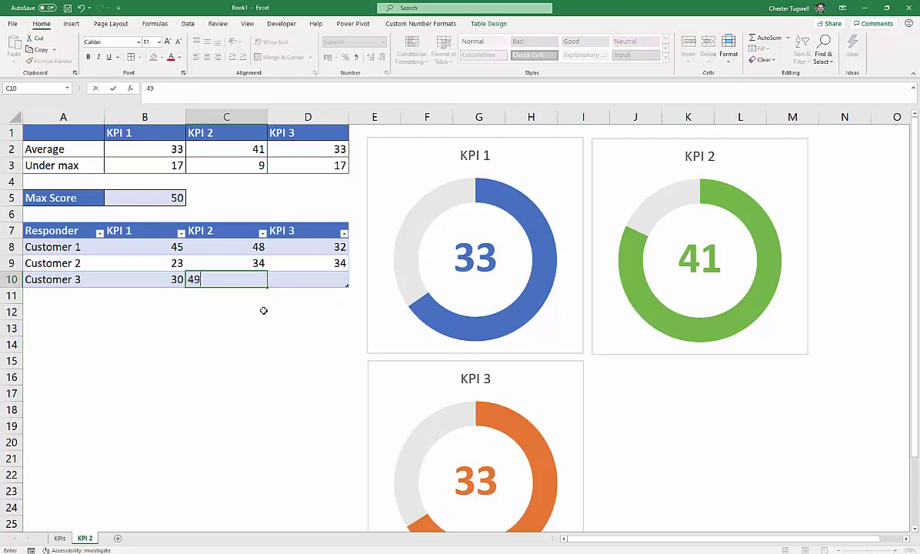
key(Tab)
text(50)
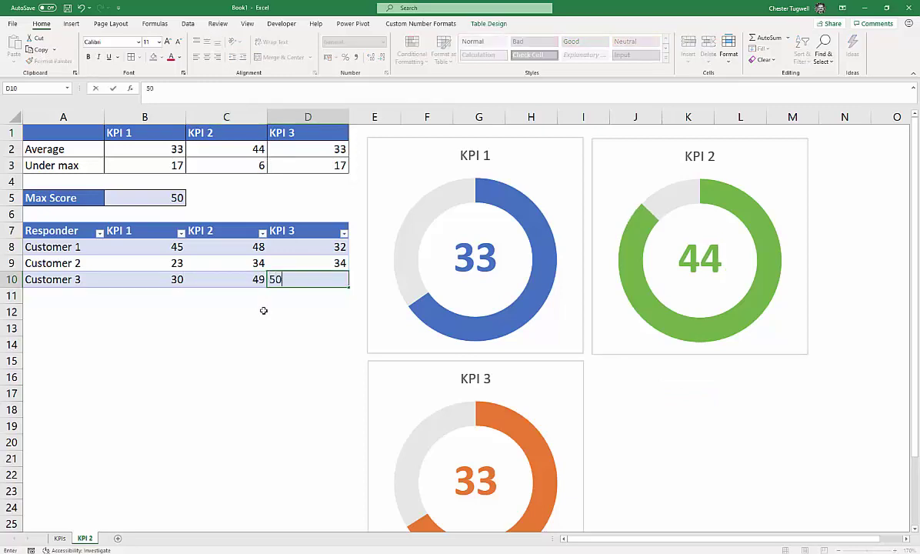
key(Return)
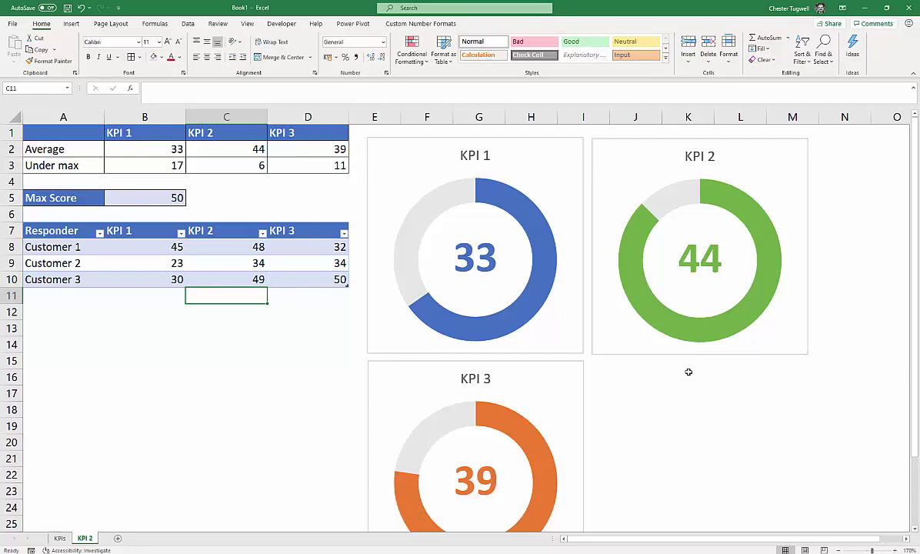
scroll(694, 371, down, 1)
scroll(694, 383, up, 1)
scroll(694, 382, down, 1)
scroll(694, 383, up, 1)
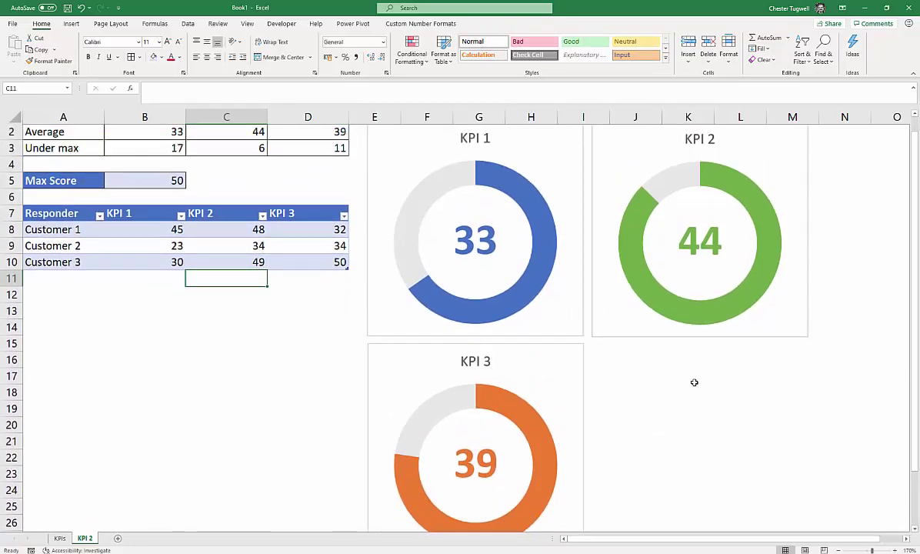
- Add a Customer 4 row with scores 49, 10 and 25
click(53, 296)
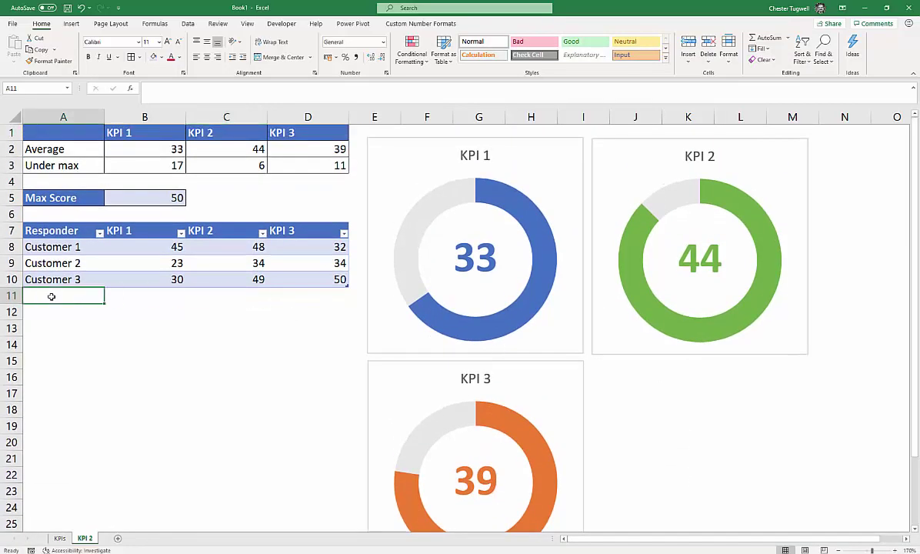
text(Customer )
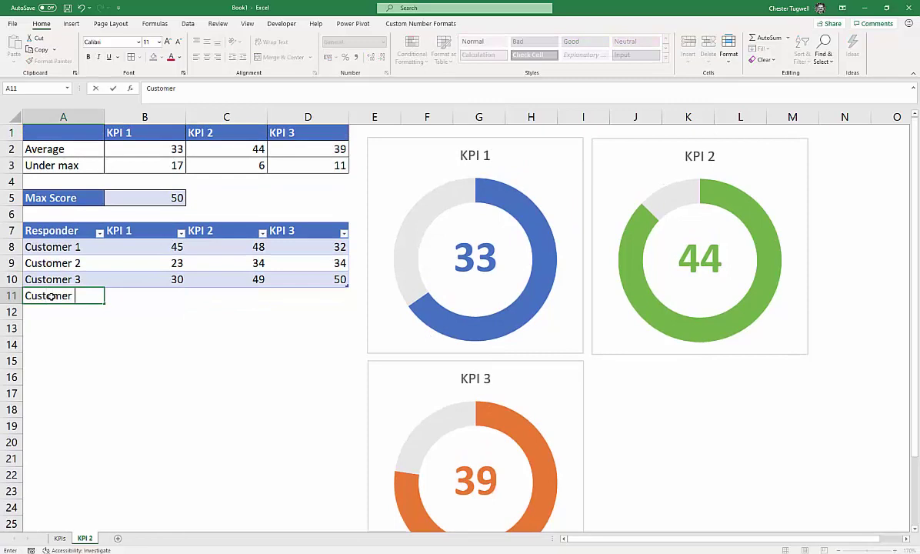
text(4)
key(Tab)
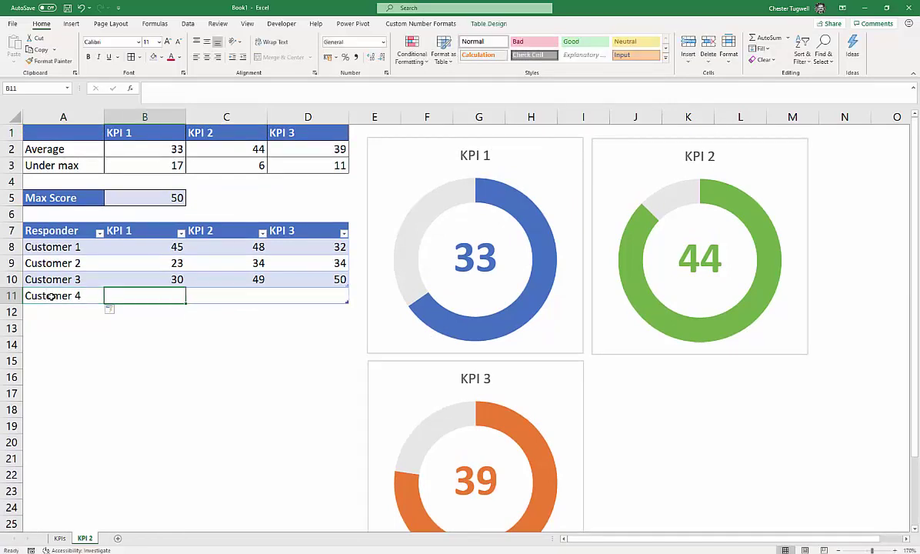
text(49)
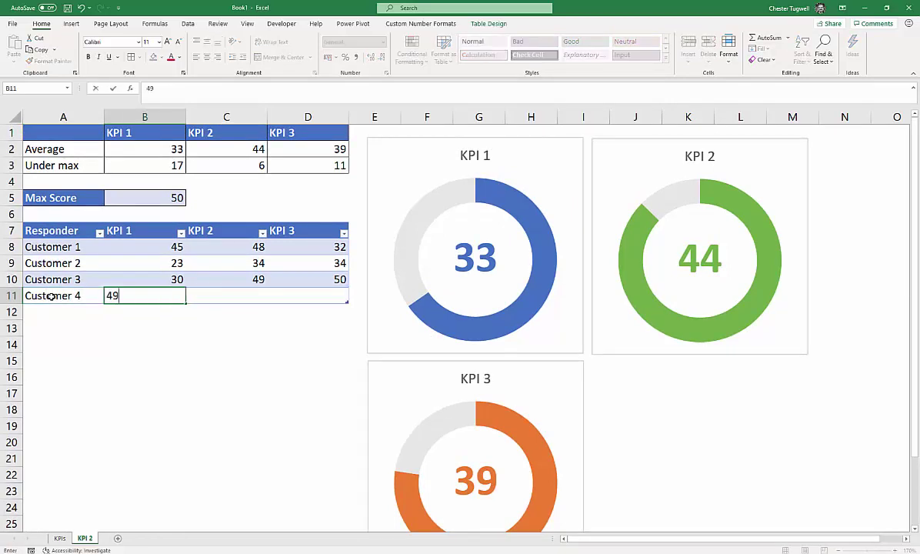
key(Tab)
text(10)
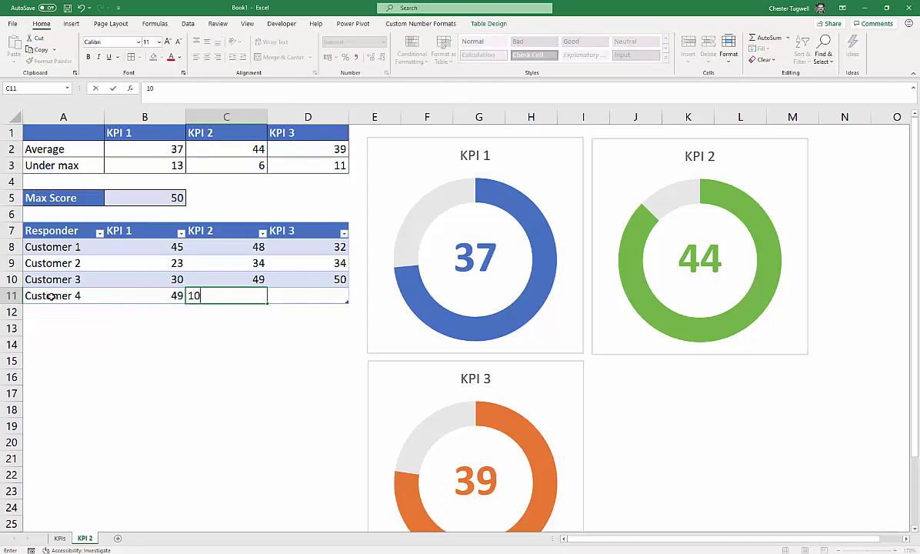
key(Tab)
text(25)
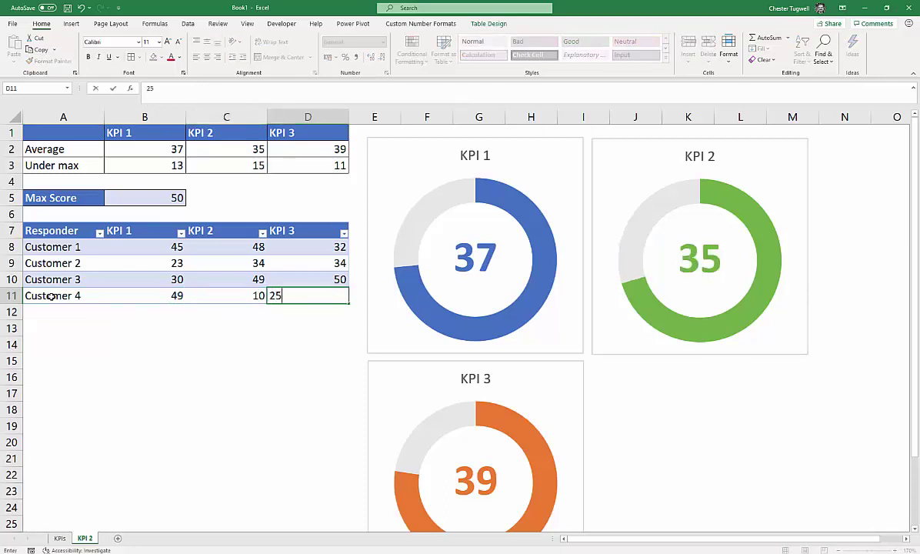
key(Return)
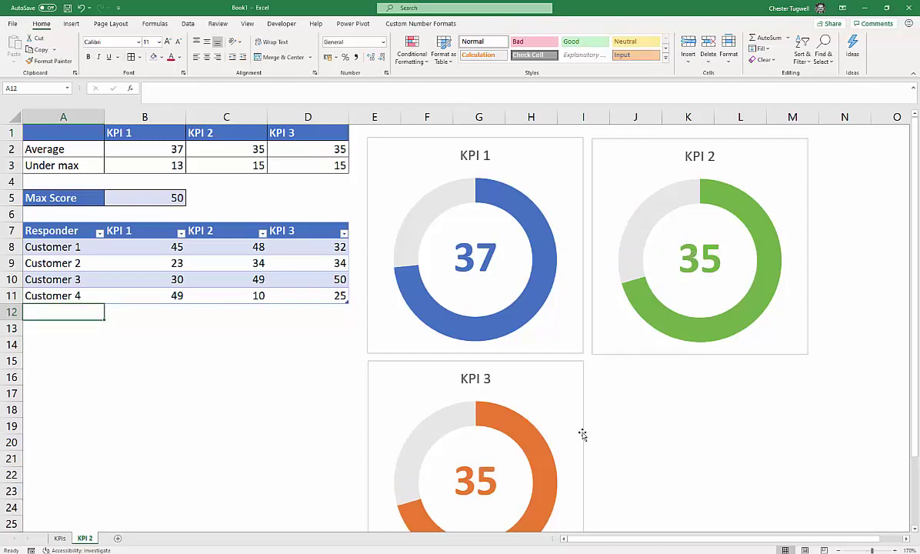
click(507, 475)
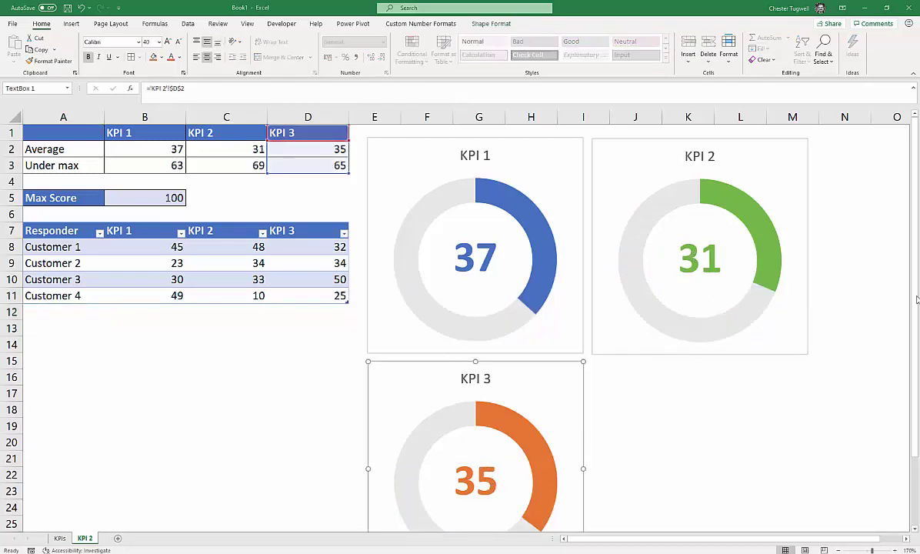